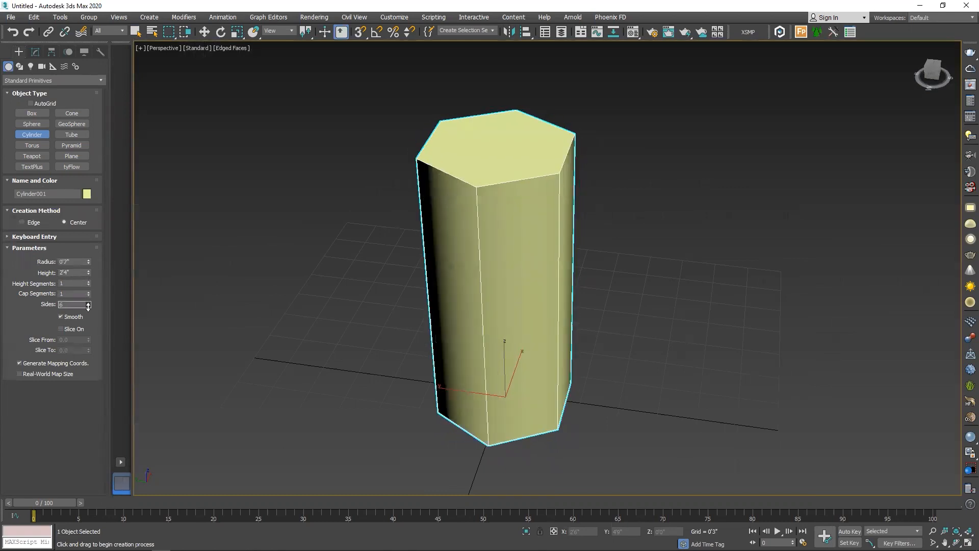
# Increase the large cylinder's side count to make it round, finish creating it and deselect it
pyautogui.keyDown('alt'); pyautogui.moveTo(479, 193); pyautogui.dragTo(459, 220, button='middle'); pyautogui.keyUp('alt')
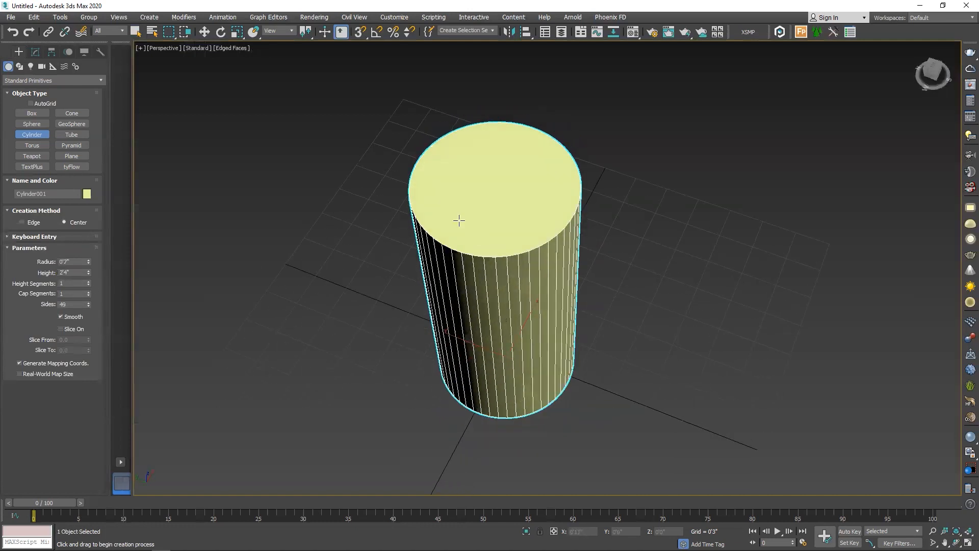
pyautogui.rightClick(483, 256)
pyautogui.click(671, 282)
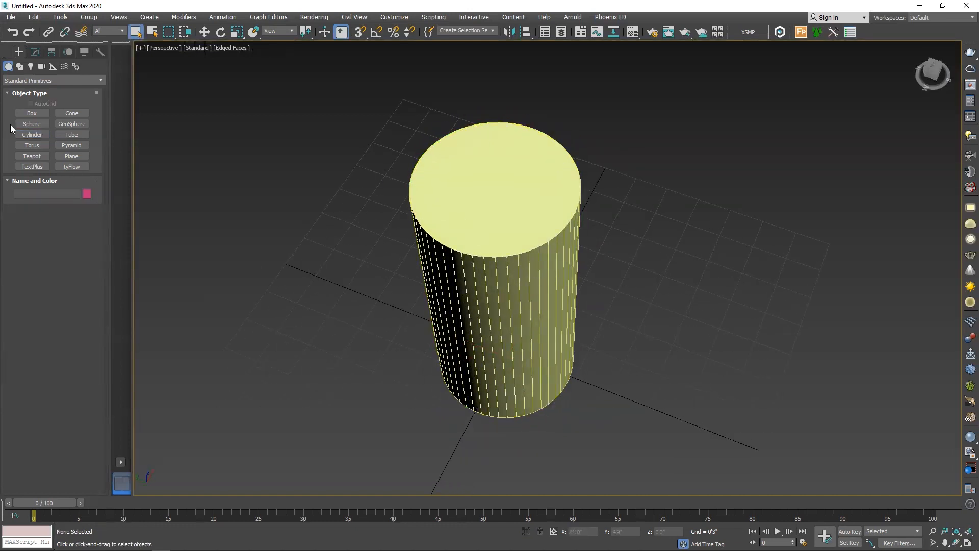
# Draw a thin cylinder about 0'7" long with AutoGrid, projecting outward from the large cylinder's side wall near its upper end
pyautogui.click(32, 134)
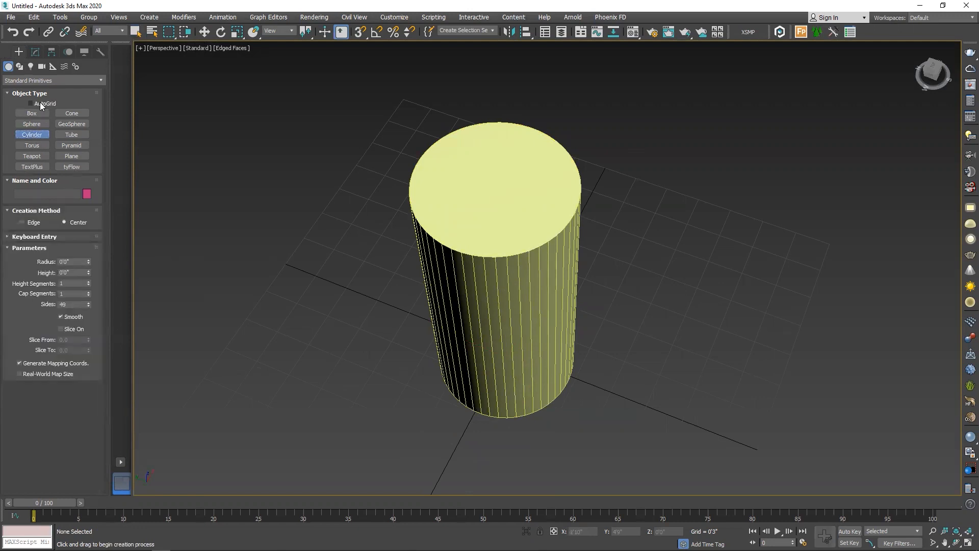
pyautogui.keyDown('alt'); pyautogui.moveTo(499, 326); pyautogui.dragTo(498, 363, button='middle'); pyautogui.keyUp('alt')
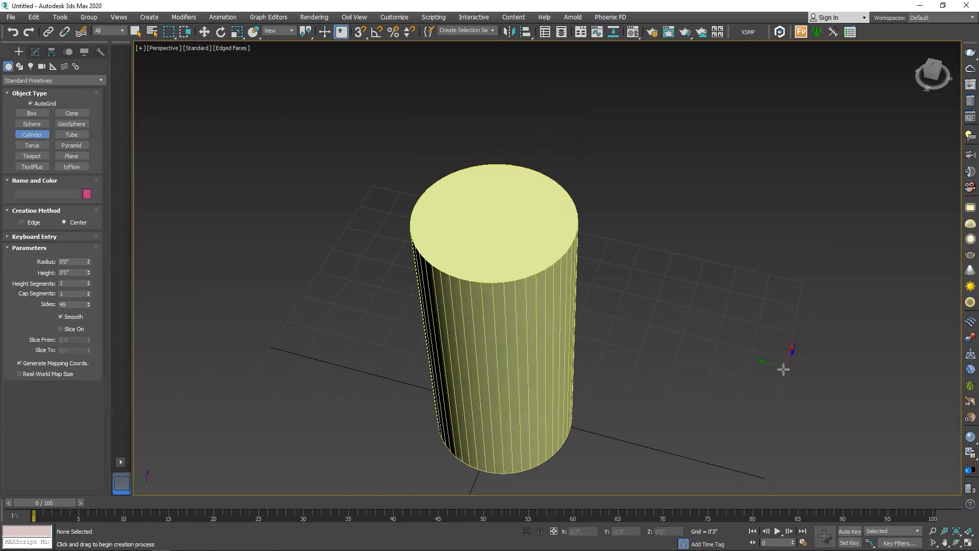
pyautogui.scroll(5, 500, 333)
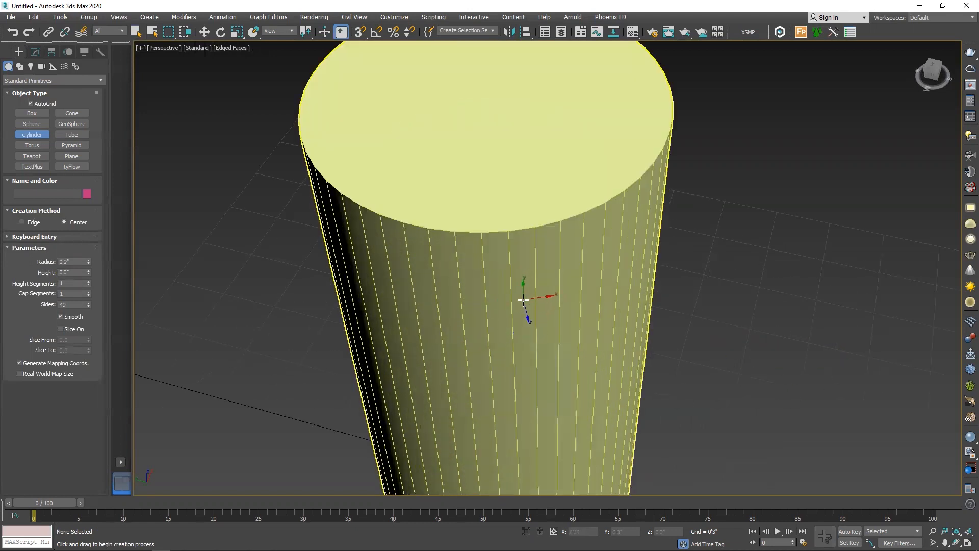
pyautogui.click(525, 300)
pyautogui.moveTo(525, 300); pyautogui.dragTo(528, 306)
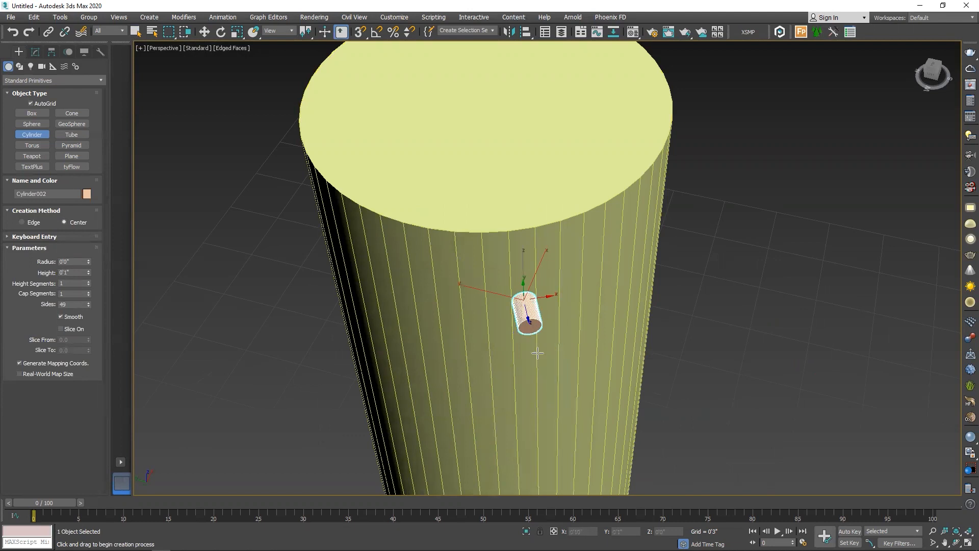
pyautogui.click(575, 509)
pyautogui.scroll(-5, 612, 285)
pyautogui.keyDown('alt'); pyautogui.moveTo(535, 309); pyautogui.dragTo(621, 323, button='middle'); pyautogui.keyUp('alt')
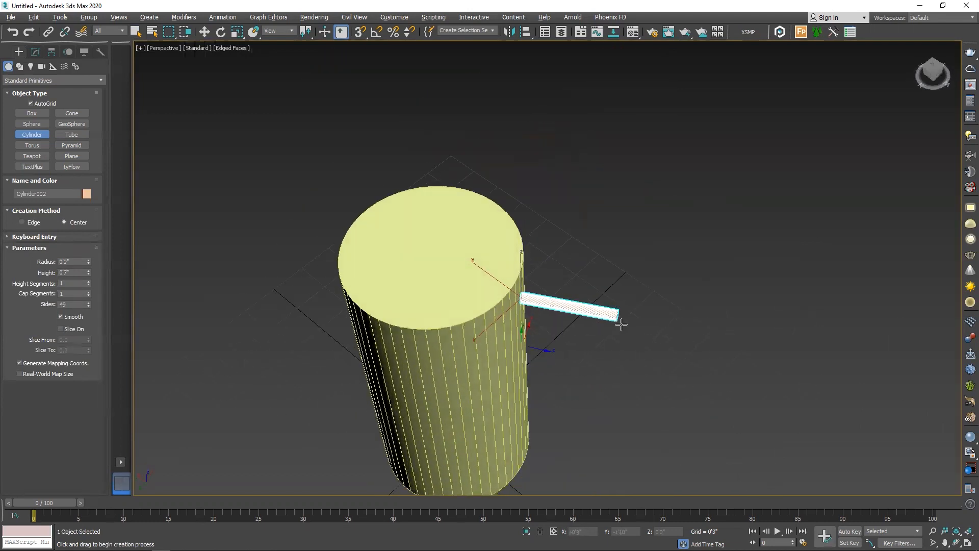
pyautogui.rightClick(544, 298)
# Move the thin cylinder in the Top view so that its inner end sinks into the large cylinder's wall
pyautogui.scroll(4, 528, 301)
pyautogui.press('t')
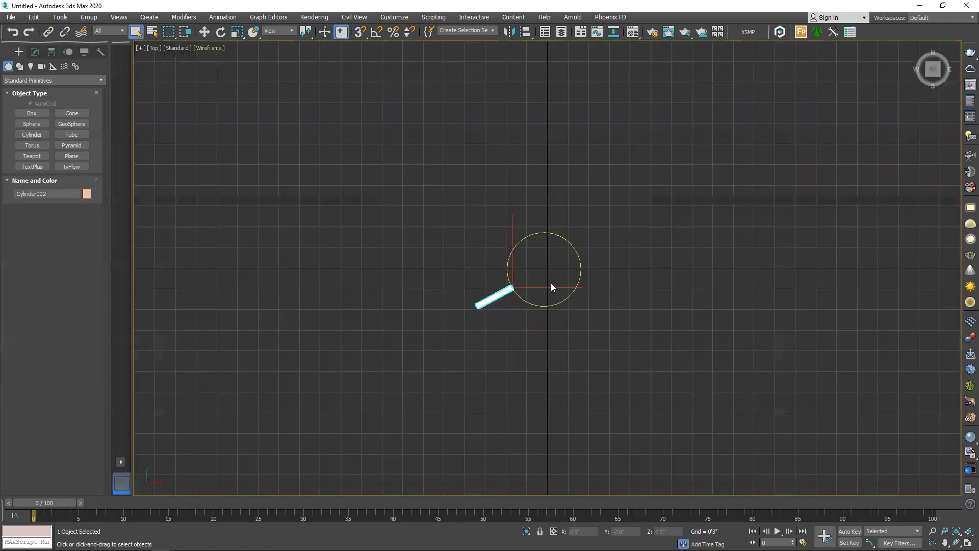
pyautogui.scroll(8, 492, 284)
pyautogui.press('w')
pyautogui.moveTo(480, 294); pyautogui.dragTo(499, 283)
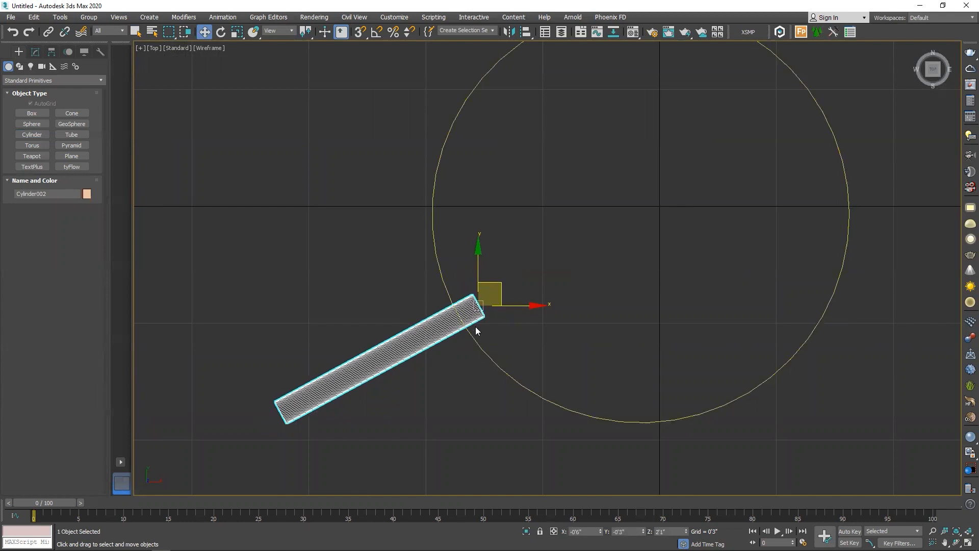
# Examine from above and from several perspective angles how the thin cylinder sits in the large cylinder's wall
pyautogui.press('p')
pyautogui.scroll(-3, 476, 331)
pyautogui.moveTo(561, 329)
pyautogui.keyDown('alt'); pyautogui.mouseDown(button='middle')
pyautogui.moveTo(507, 296)
pyautogui.moveTo(547, 328)
pyautogui.mouseUp(button='middle'); pyautogui.keyUp('alt')
pyautogui.press('t')
pyautogui.moveTo(476, 298); pyautogui.dragTo(439, 318, button='middle')
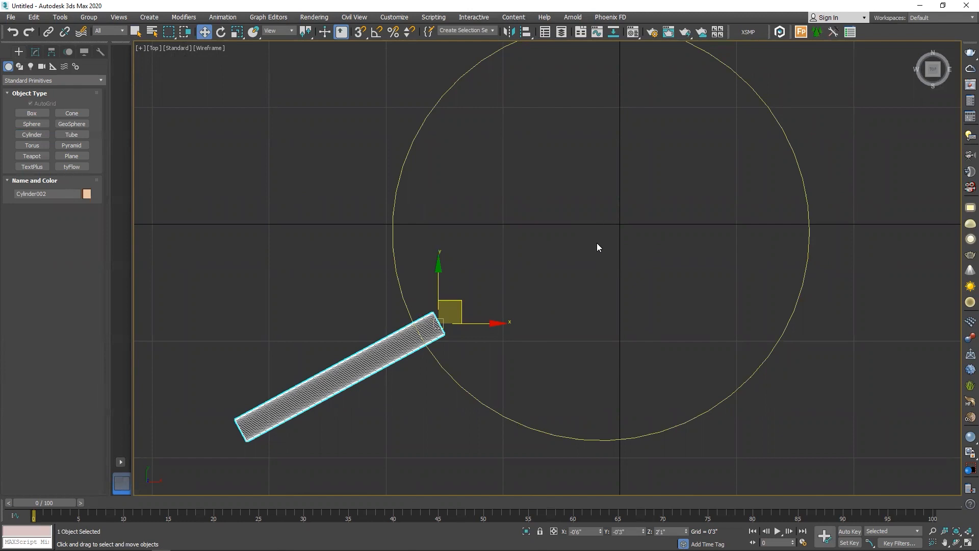
pyautogui.scroll(-2, 484, 343)
pyautogui.press('p')
pyautogui.moveTo(511, 322); pyautogui.dragTo(630, 374, button='middle')
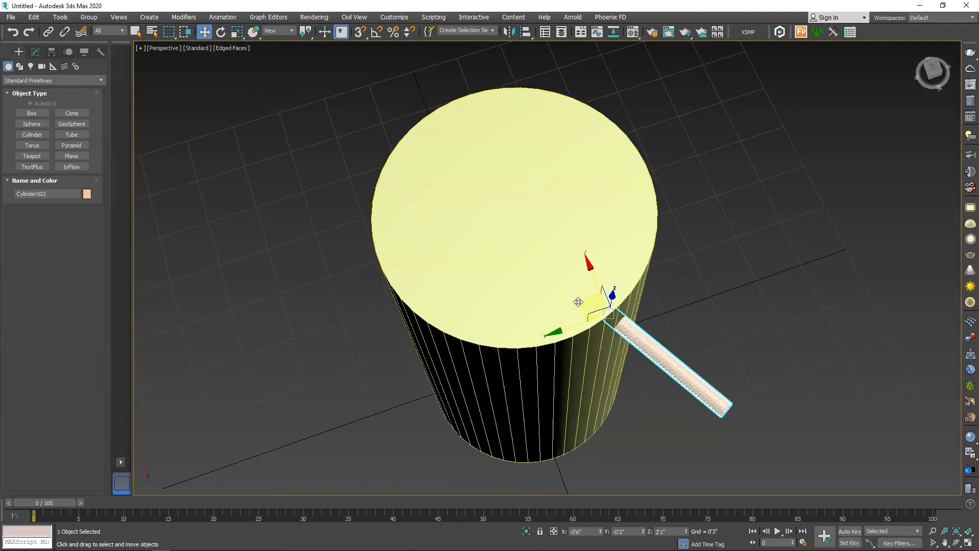
pyautogui.scroll(3, 584, 303)
pyautogui.scroll(-2, 584, 303)
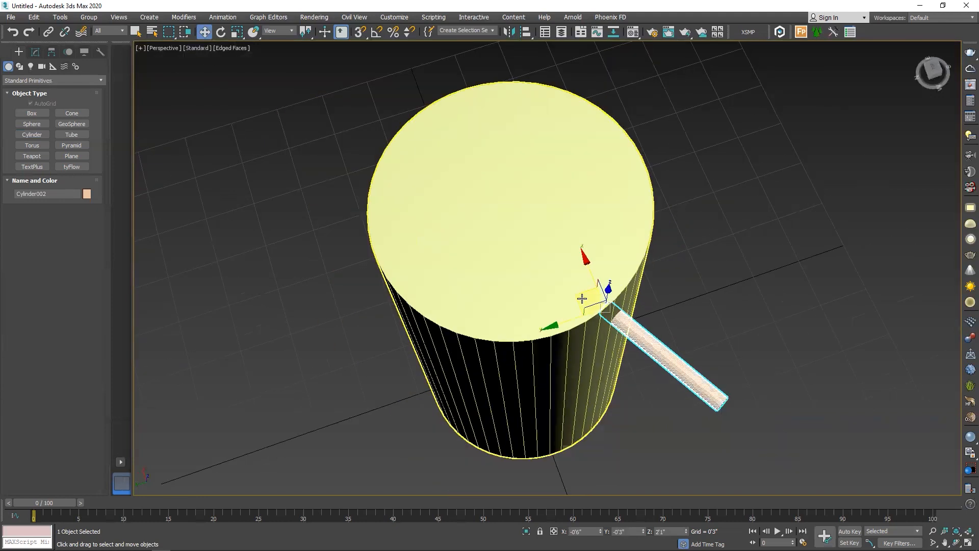
pyautogui.keyDown('alt'); pyautogui.moveTo(583, 298); pyautogui.dragTo(525, 256, button='middle'); pyautogui.keyUp('alt')
pyautogui.moveTo(615, 373); pyautogui.dragTo(503, 352, button='middle')
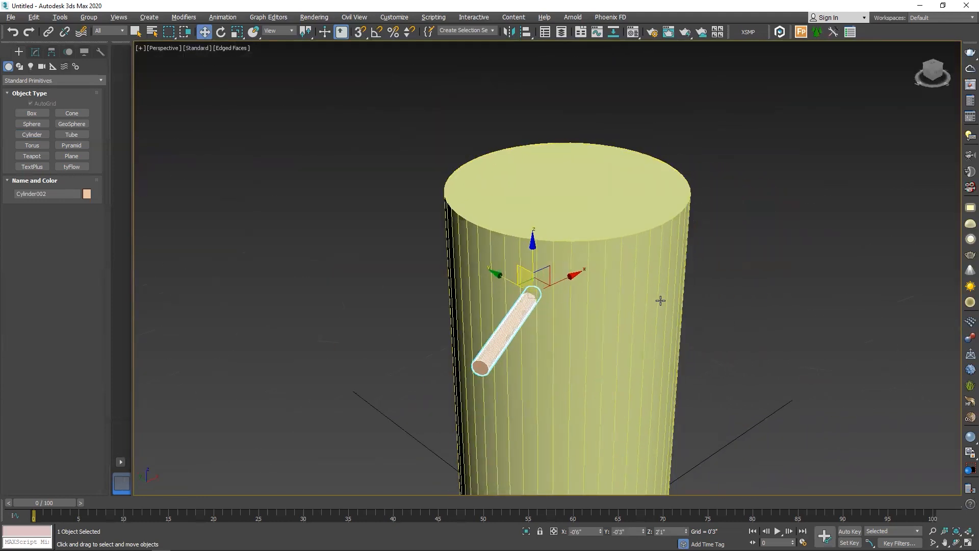
pyautogui.keyDown('alt'); pyautogui.moveTo(660, 299); pyautogui.dragTo(442, 176, button='middle'); pyautogui.keyUp('alt')
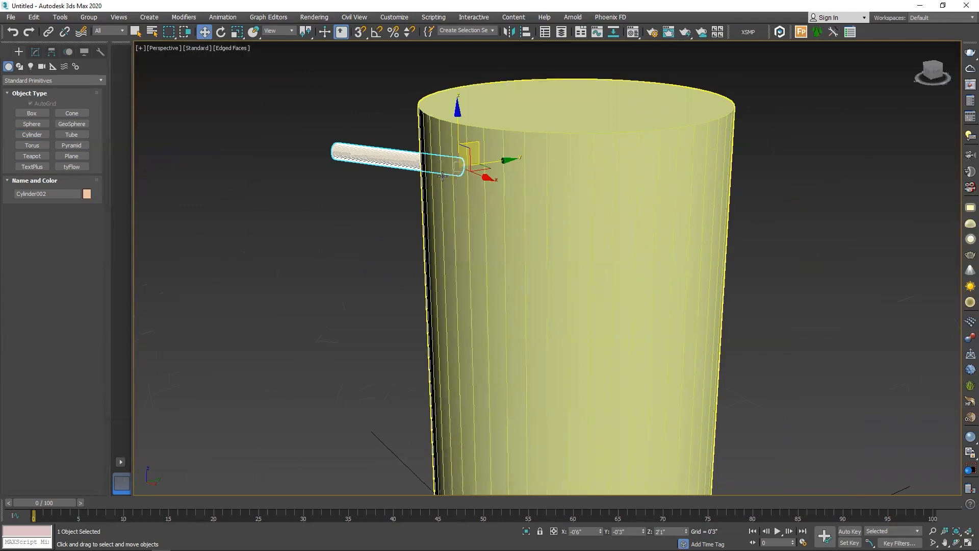
pyautogui.keyDown('alt'); pyautogui.moveTo(445, 347); pyautogui.dragTo(521, 311, button='middle'); pyautogui.keyUp('alt')
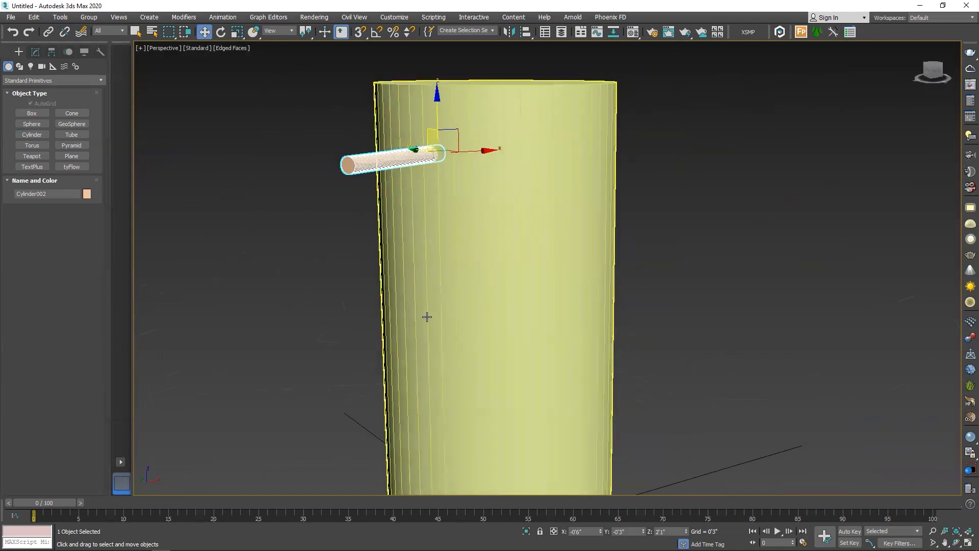
pyautogui.keyDown('alt'); pyautogui.moveTo(430, 323); pyautogui.dragTo(904, 97, button='middle'); pyautogui.keyUp('alt')
pyautogui.keyDown('alt'); pyautogui.moveTo(336, 55); pyautogui.dragTo(446, 371, button='middle'); pyautogui.keyUp('alt')
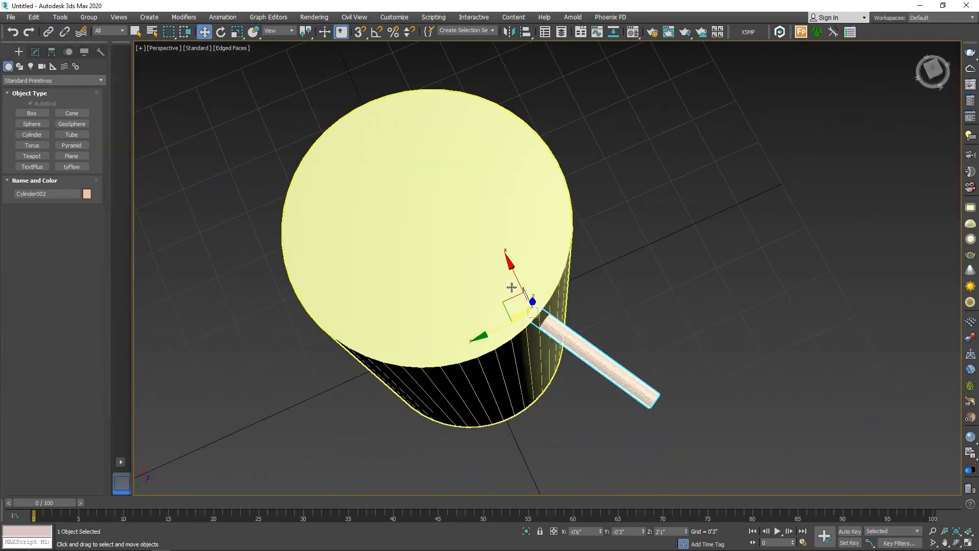
pyautogui.moveTo(431, 221); pyautogui.dragTo(518, 243, button='middle')
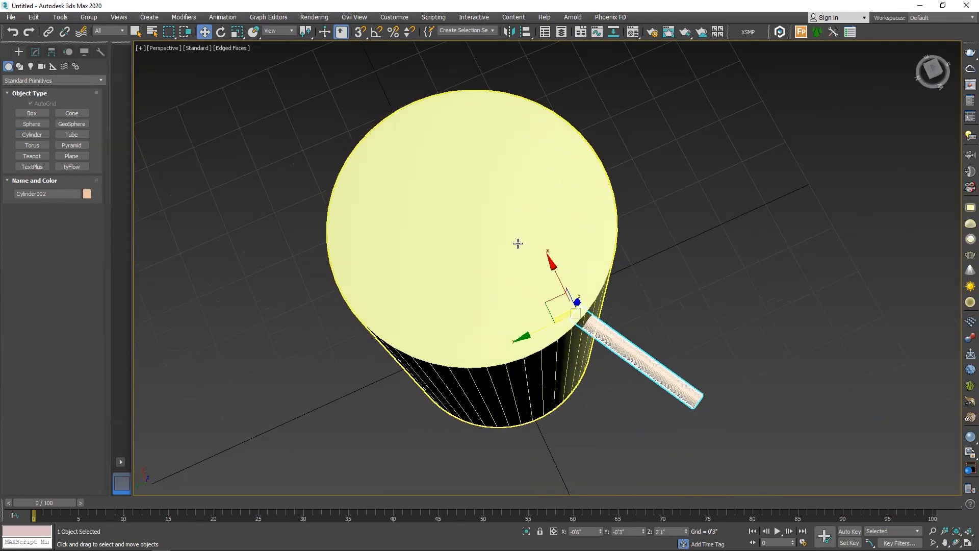
# Turn on Affect Pivot Only for the thin cylinder and center its pivot to the object
pyautogui.click(51, 51)
pyautogui.click(42, 122)
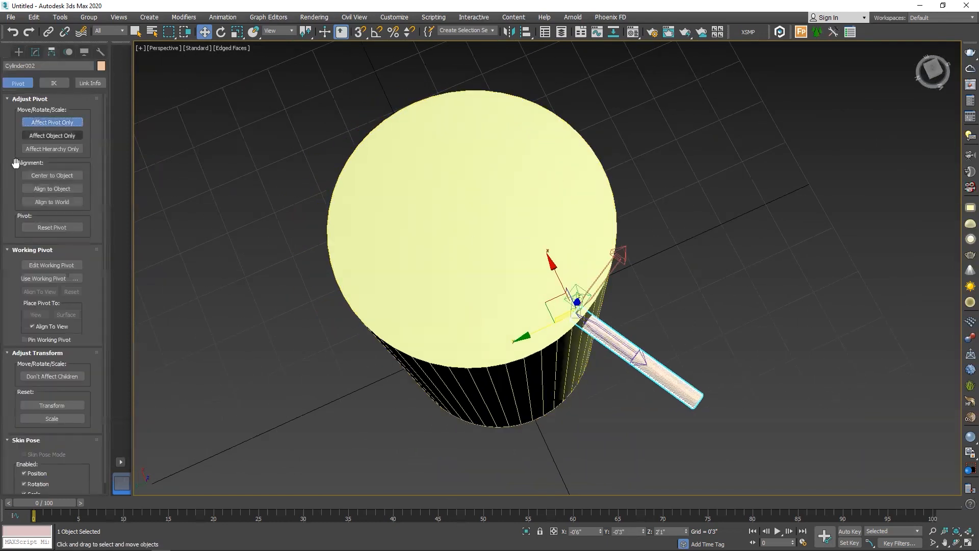
pyautogui.click(66, 175)
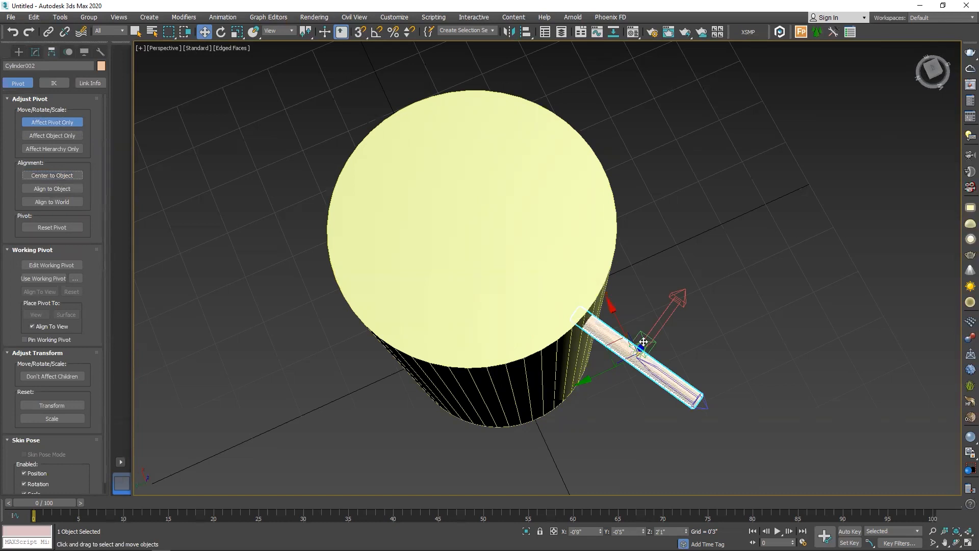
# Align the thin cylinder's pivot to the large cylinder's pivot point on the X, Y and Z positions
pyautogui.press('t')
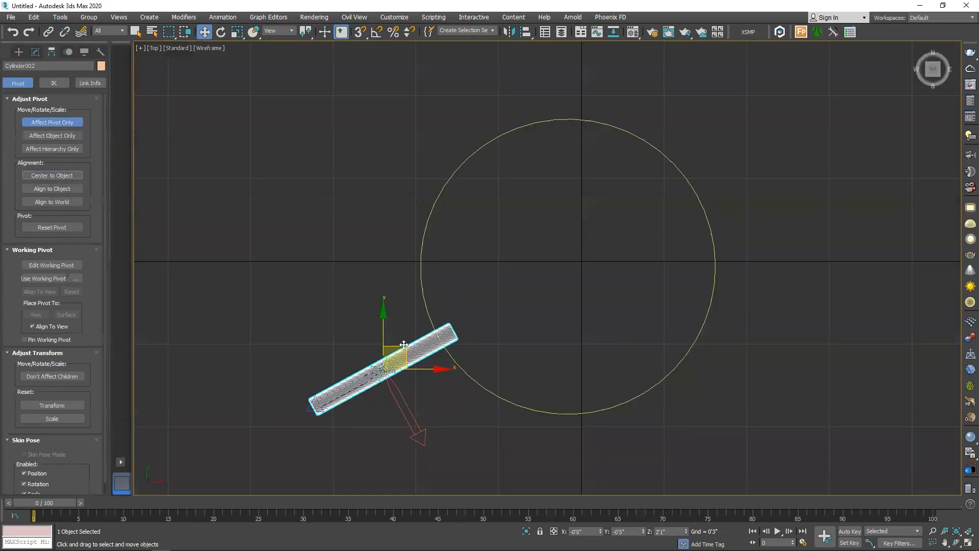
pyautogui.hotkey('alt', 'a')
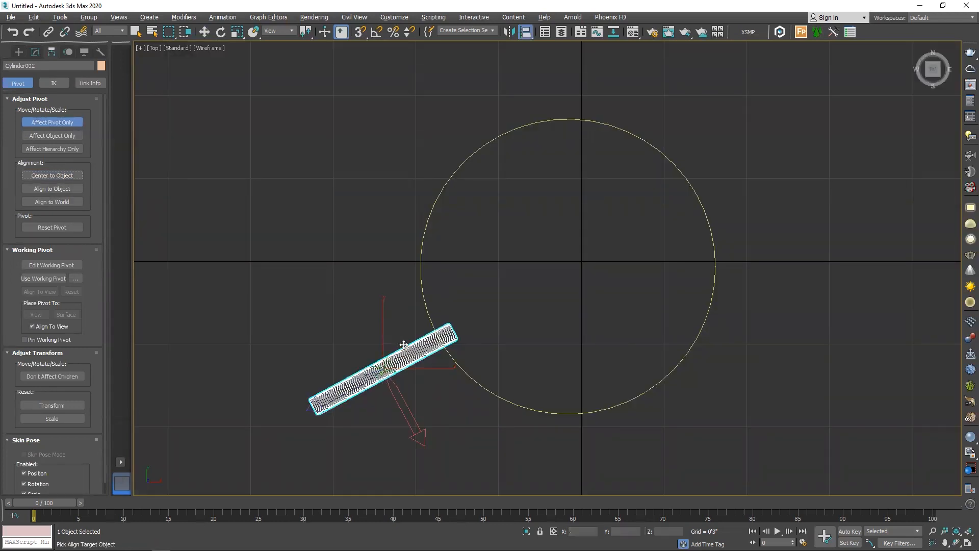
pyautogui.click(581, 121)
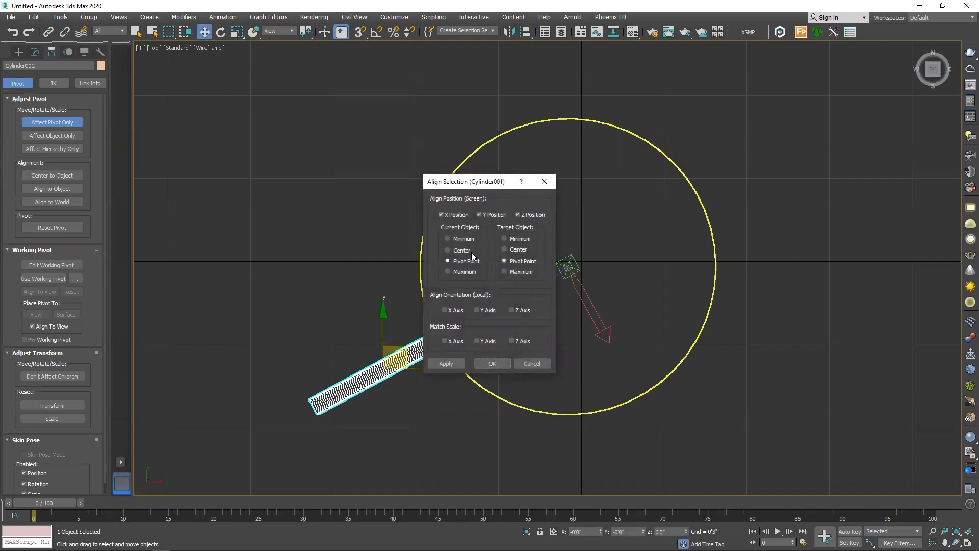
pyautogui.click(447, 363)
pyautogui.click(492, 364)
# Align the thin cylinder's pivot to the center of the large cylinder's upper cap and turn off Affect Pivot Only
pyautogui.scroll(-2, 443, 388)
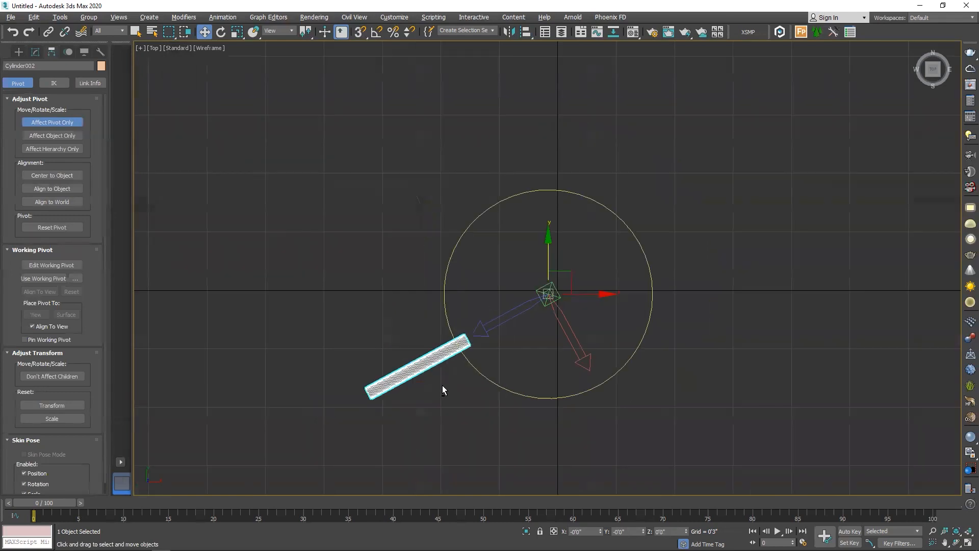
pyautogui.keyDown('alt'); pyautogui.moveTo(442, 384); pyautogui.dragTo(517, 258, button='middle'); pyautogui.keyUp('alt')
pyautogui.press('p')
pyautogui.scroll(-3, 492, 312)
pyautogui.moveTo(517, 259); pyautogui.dragTo(532, 177, button='middle')
pyautogui.hotkey('alt', 'a')
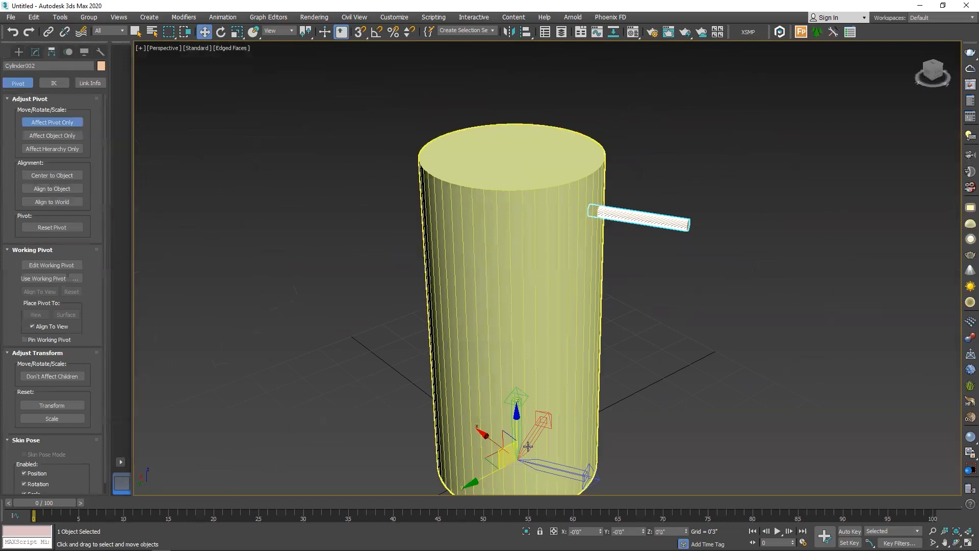
pyautogui.click(498, 346)
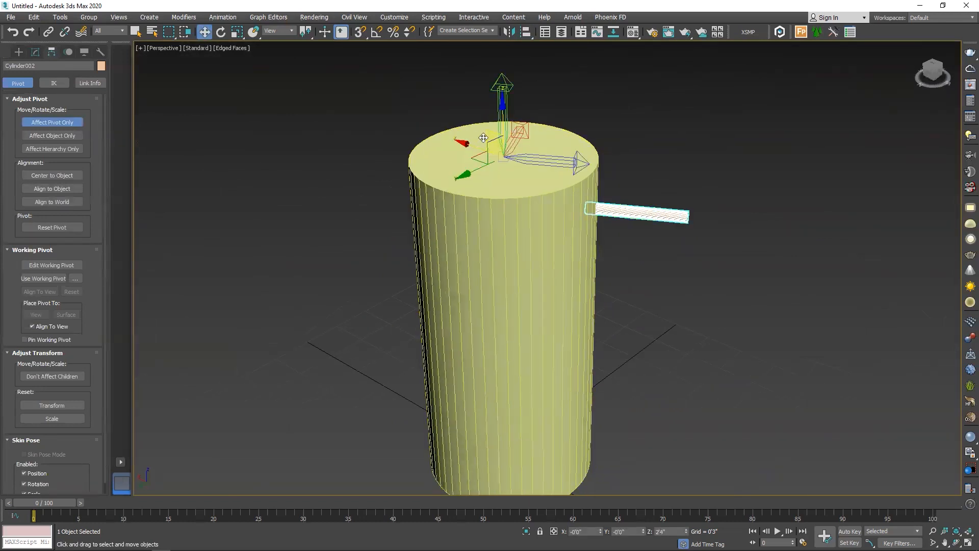
pyautogui.scroll(3, 647, 221)
pyautogui.moveTo(647, 221); pyautogui.dragTo(629, 291, button='middle')
pyautogui.moveTo(629, 290)
pyautogui.keyDown('alt'); pyautogui.mouseDown(button='middle')
pyautogui.moveTo(569, 317)
pyautogui.moveTo(623, 282)
pyautogui.mouseUp(button='middle'); pyautogui.keyUp('alt')
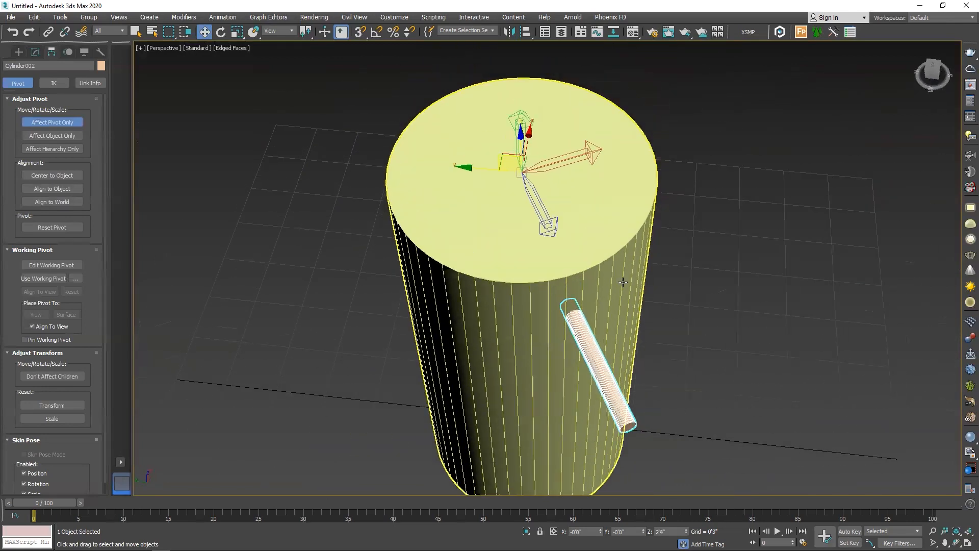
pyautogui.click(61, 124)
pyautogui.press('e')
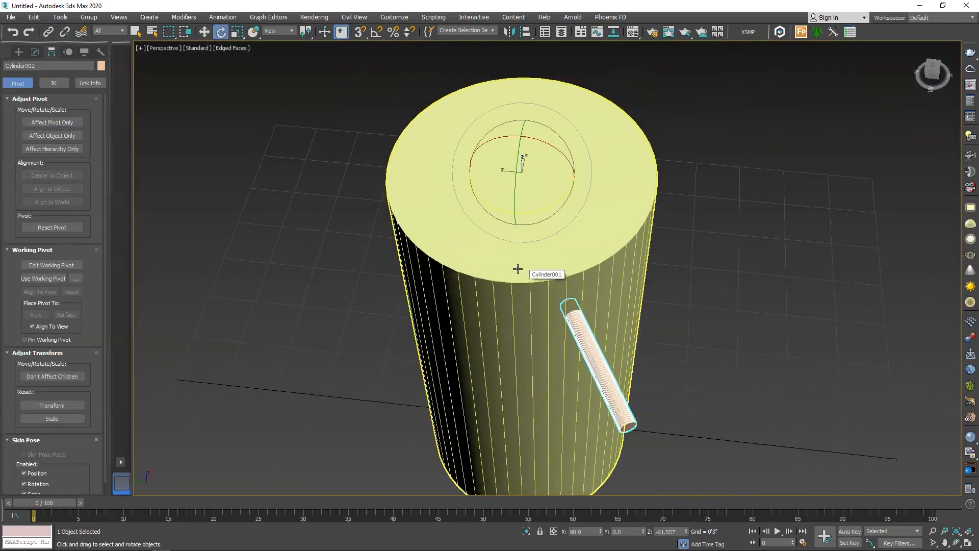
pyautogui.keyDown('alt'); pyautogui.moveTo(578, 204); pyautogui.dragTo(542, 228, button='middle'); pyautogui.keyUp('alt')
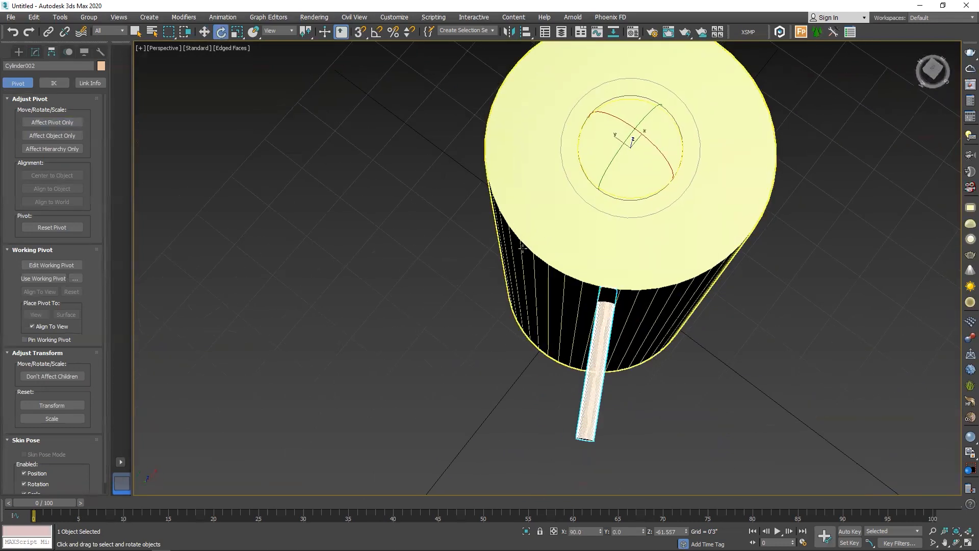
pyautogui.scroll(-3, 579, 223)
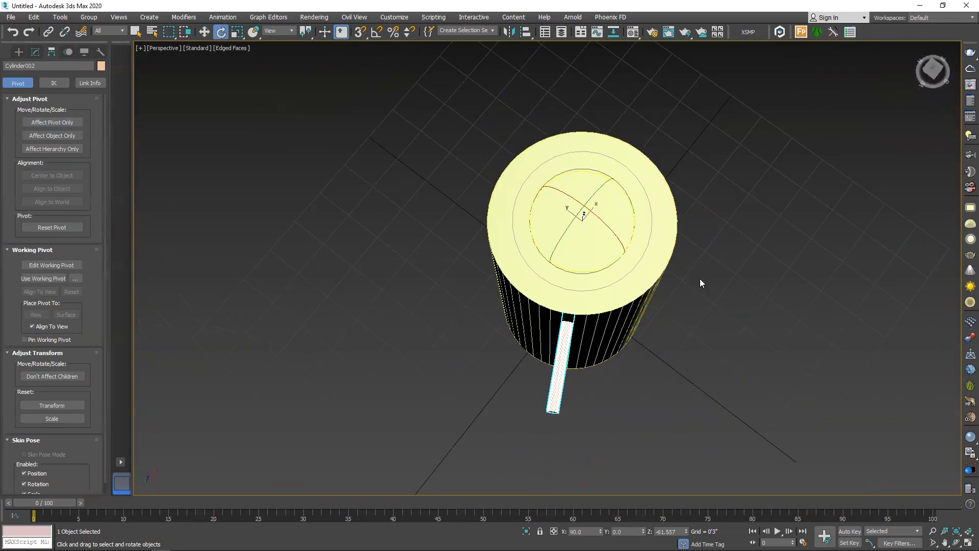
pyautogui.keyDown('alt'); pyautogui.moveTo(638, 296); pyautogui.dragTo(567, 310, button='middle'); pyautogui.keyUp('alt')
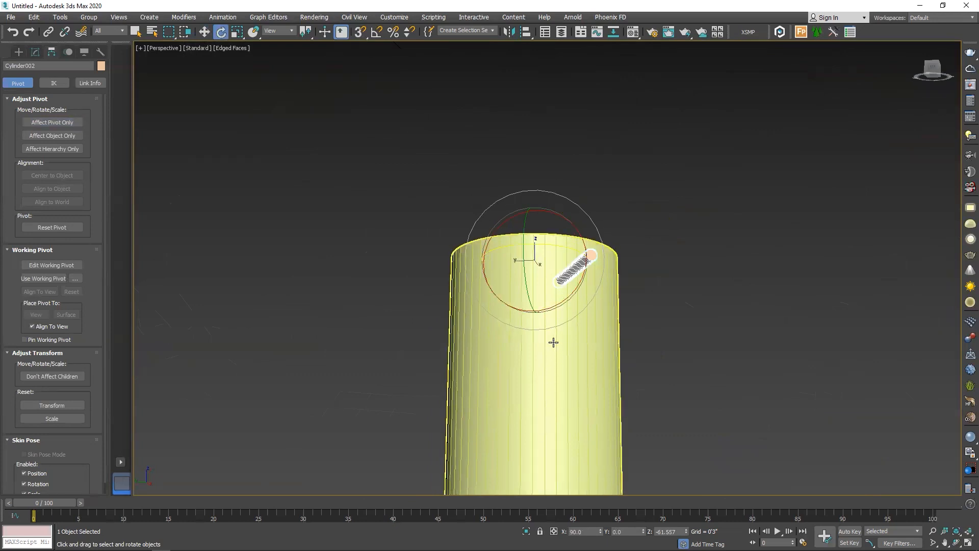
pyautogui.keyDown('alt'); pyautogui.moveTo(553, 342); pyautogui.dragTo(535, 427, button='middle'); pyautogui.keyUp('alt')
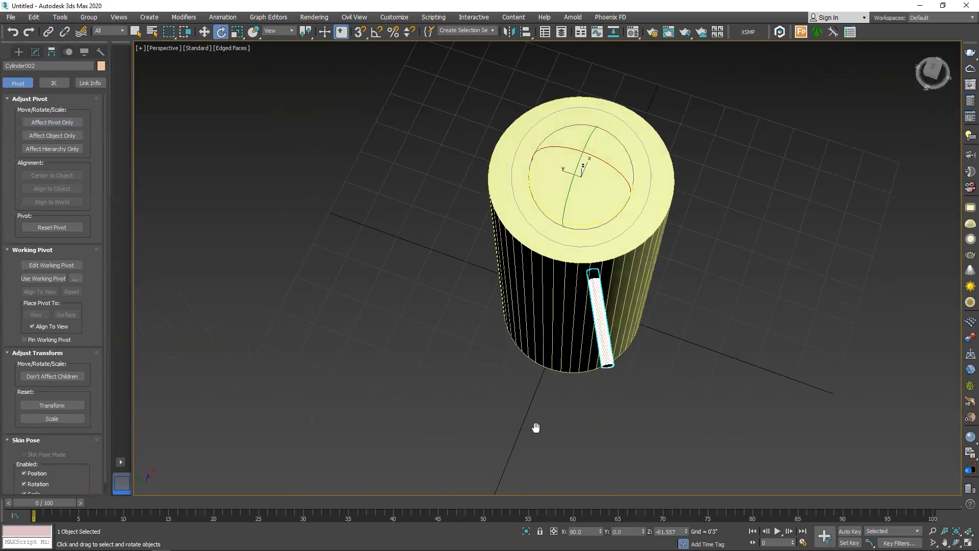
pyautogui.press('w')
pyautogui.press('e')
pyautogui.keyDown('shift'); pyautogui.moveTo(587, 223); pyautogui.dragTo(597, 222); pyautogui.keyUp('shift')
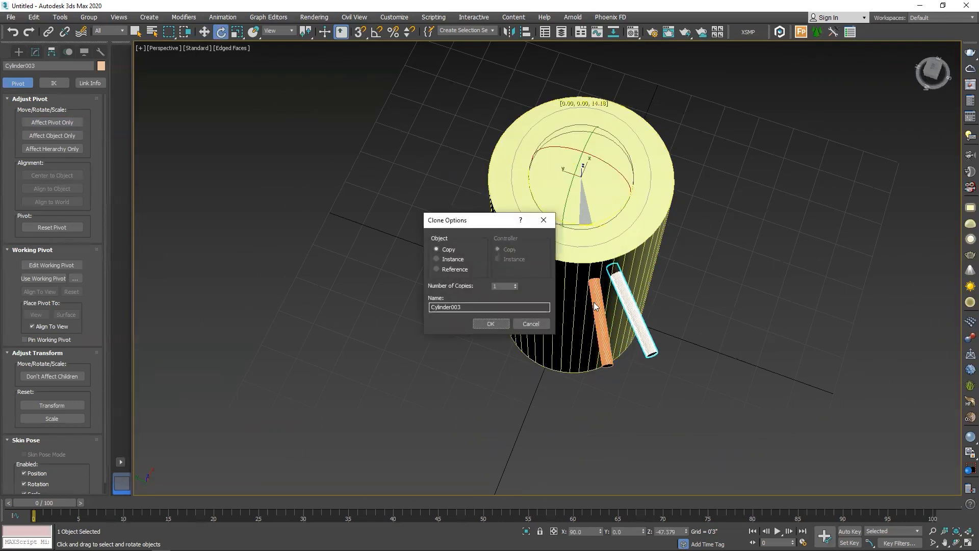
pyautogui.click(527, 325)
# Open the Array tool for the thin cylinder, set the 1D count to 100 and turn on the preview
pyautogui.keyDown('alt'); pyautogui.moveTo(527, 325); pyautogui.dragTo(564, 260, button='middle'); pyautogui.keyUp('alt')
pyautogui.keyDown('alt'); pyautogui.moveTo(531, 353); pyautogui.dragTo(666, 297, button='middle'); pyautogui.keyUp('alt')
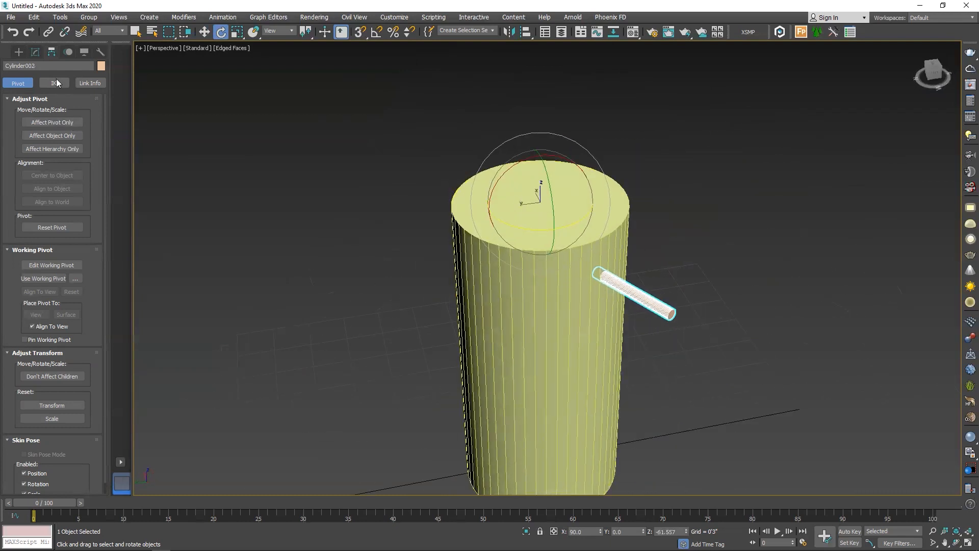
pyautogui.click(60, 17)
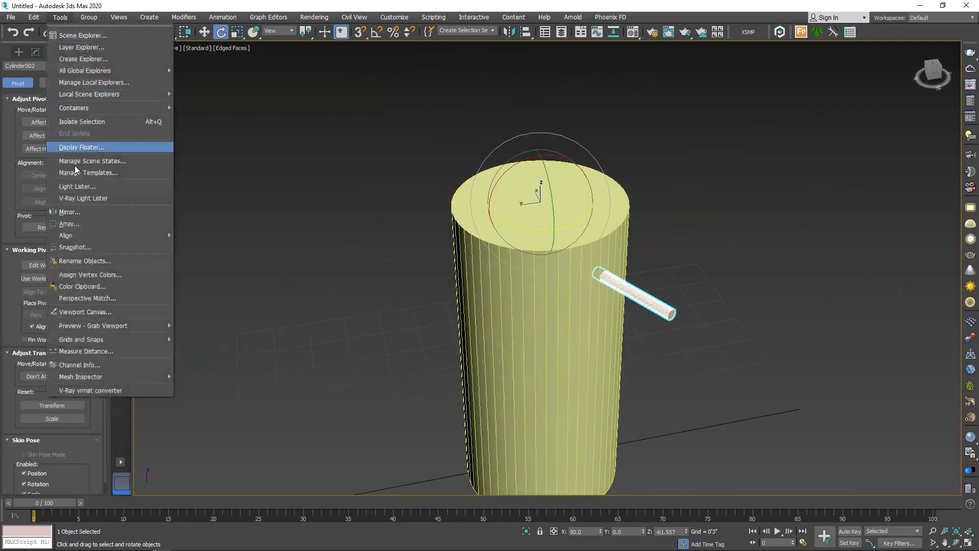
pyautogui.click(79, 226)
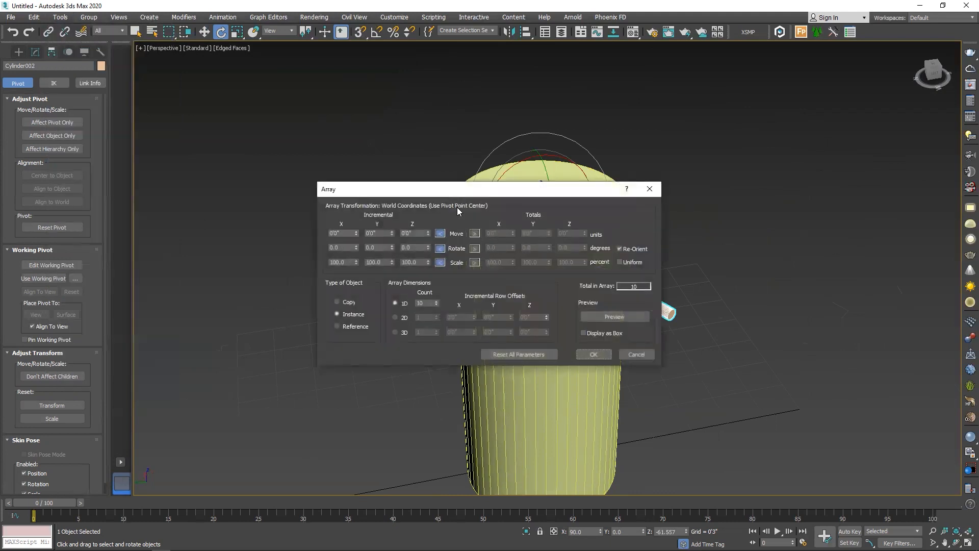
pyautogui.moveTo(488, 193); pyautogui.dragTo(344, 289)
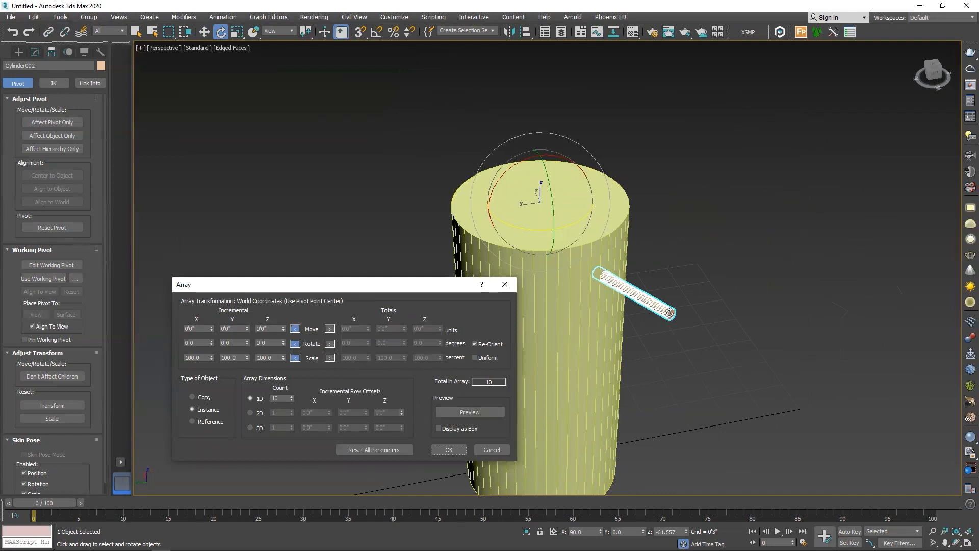
pyautogui.doubleClick(286, 398)
pyautogui.click(460, 413)
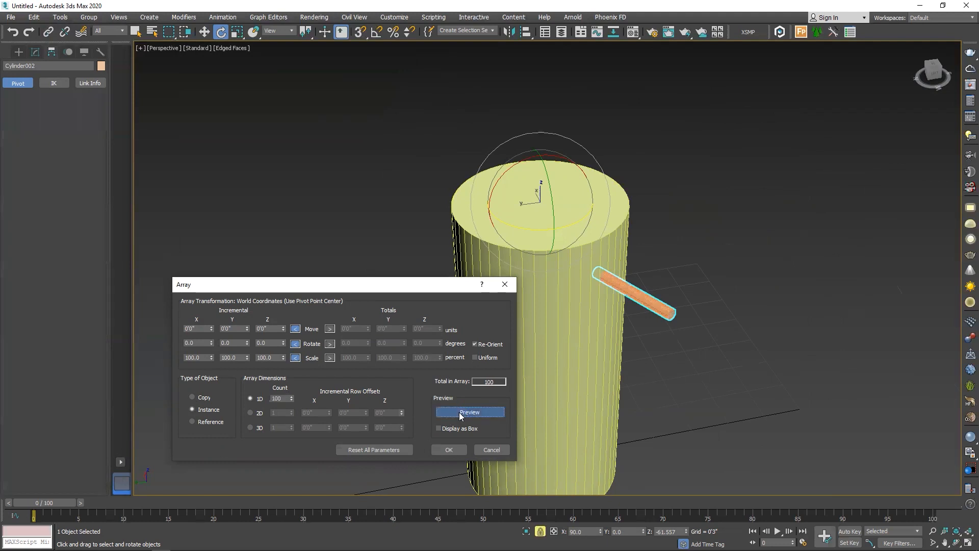
# Switch the array's rotation to totals and set the total Z rotation to 355 degrees
pyautogui.keyDown('alt'); pyautogui.moveTo(747, 271); pyautogui.dragTo(587, 364, button='middle'); pyautogui.keyUp('alt')
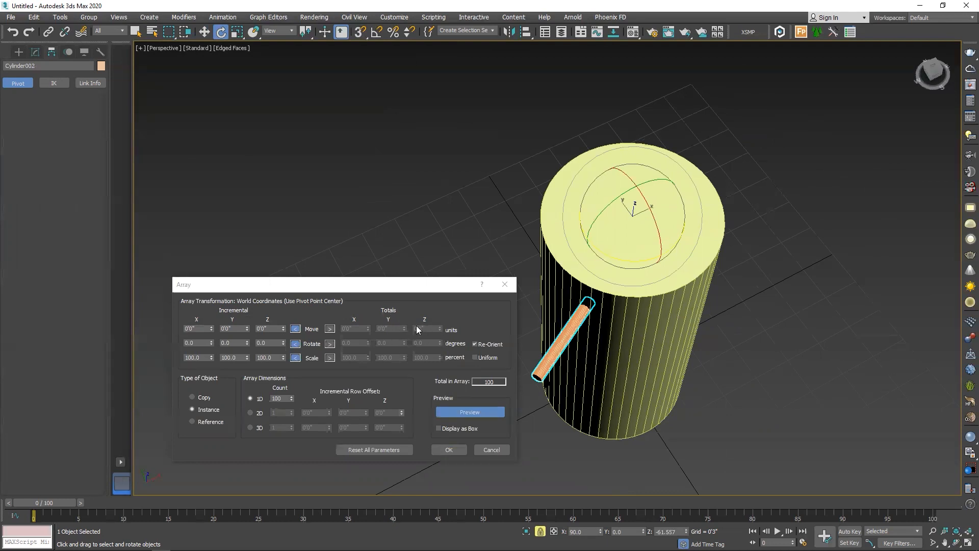
pyautogui.click(330, 344)
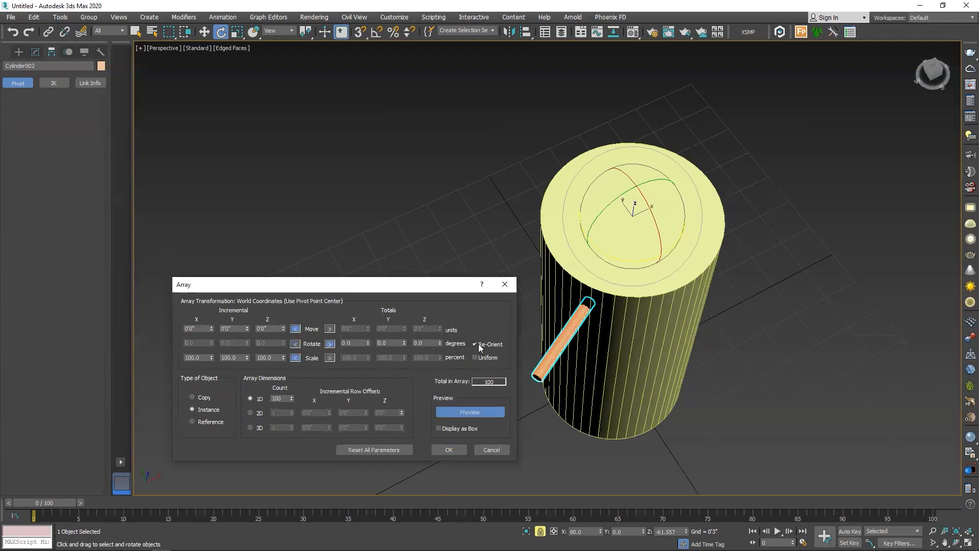
pyautogui.moveTo(440, 343); pyautogui.dragTo(411, 165)
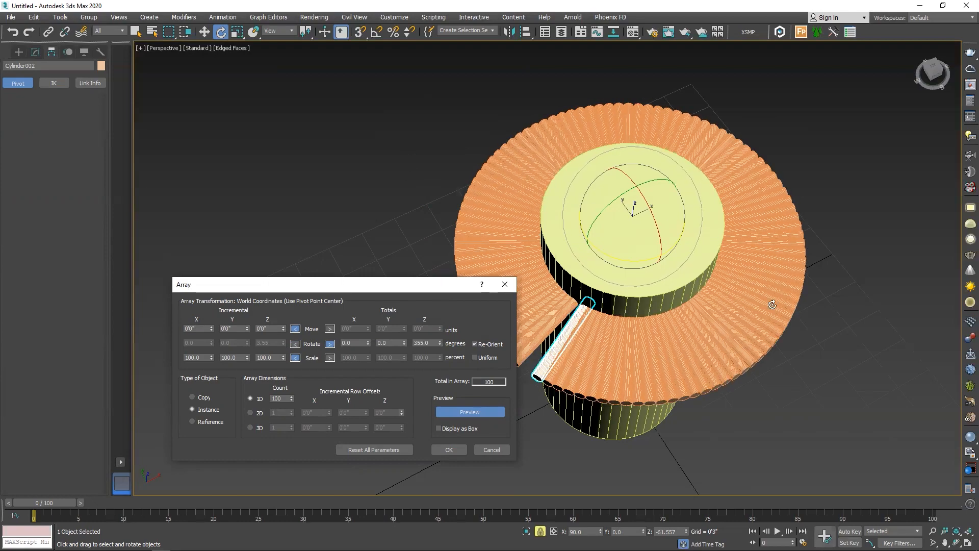
pyautogui.scroll(8, 633, 349)
pyautogui.scroll(-6, 635, 329)
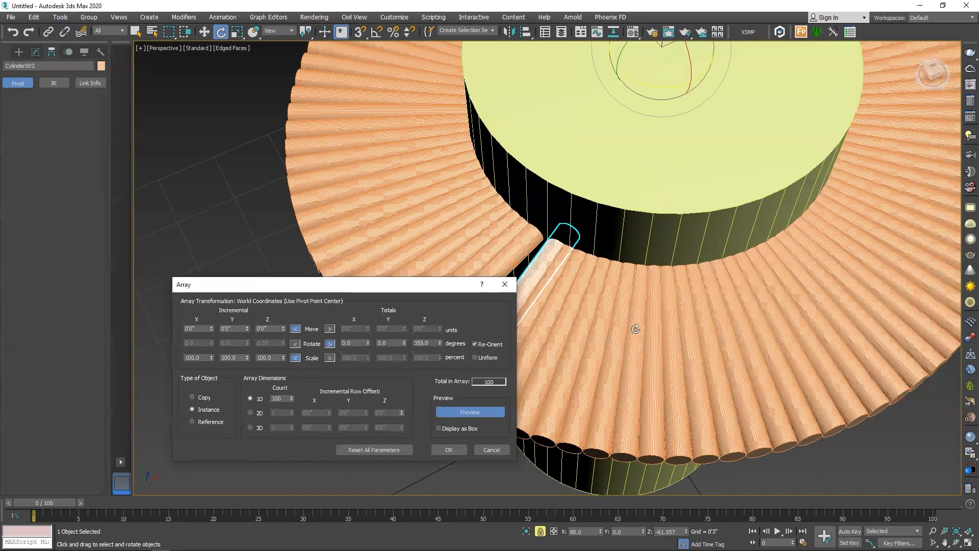
pyautogui.scroll(7, 564, 351)
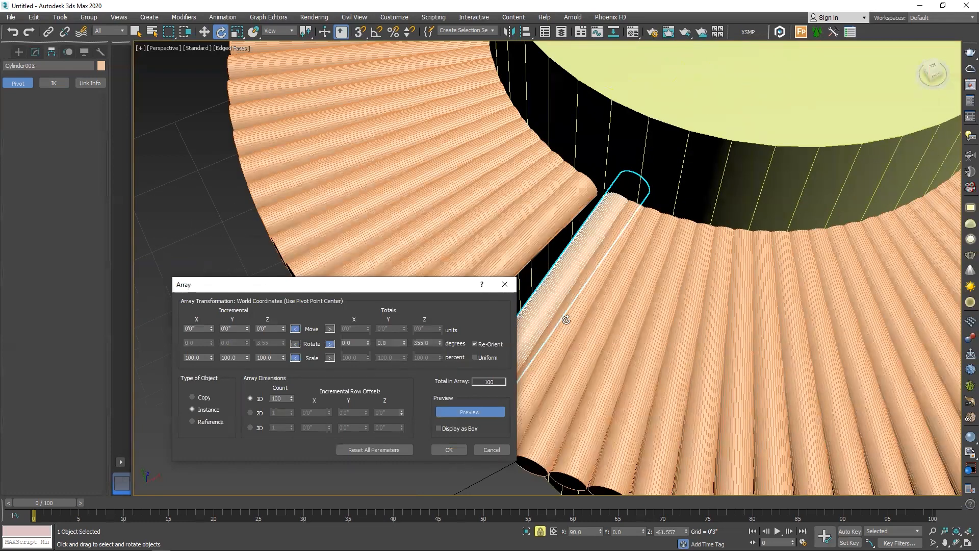
pyautogui.scroll(-5, 673, 271)
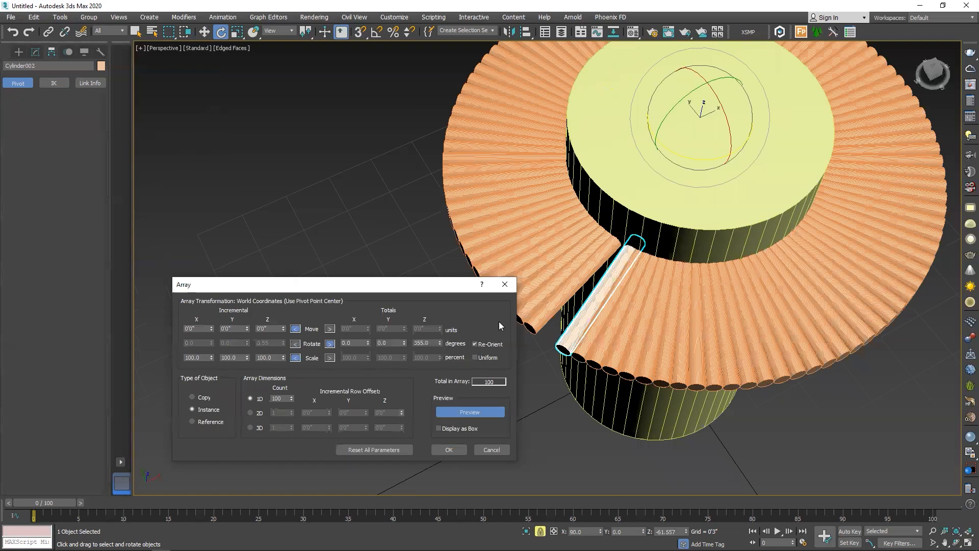
# Switch the array's Move to totals, set the total Z move to -0'4" and the total Z rotation to 918 degrees
pyautogui.keyDown('alt'); pyautogui.moveTo(499, 325); pyautogui.dragTo(752, 253, button='middle'); pyautogui.keyUp('alt')
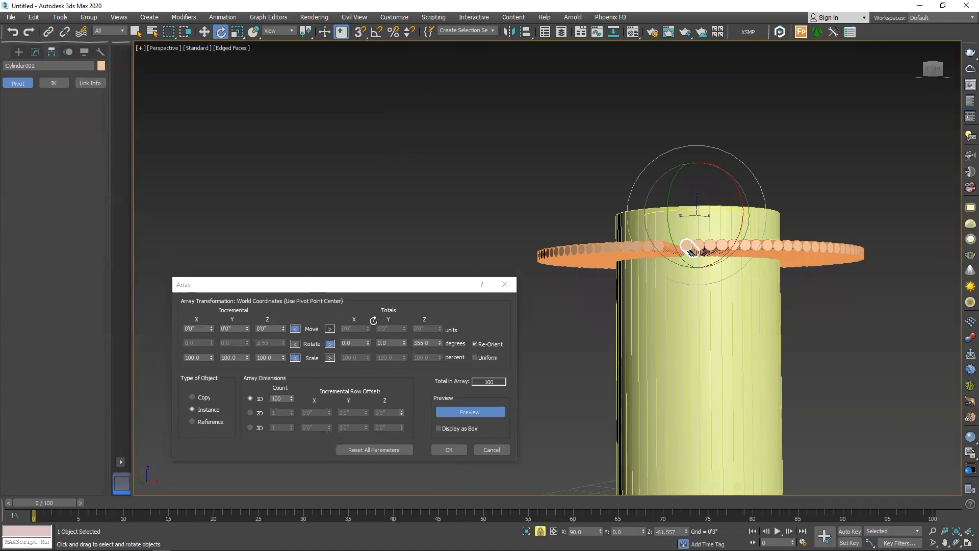
pyautogui.click(329, 329)
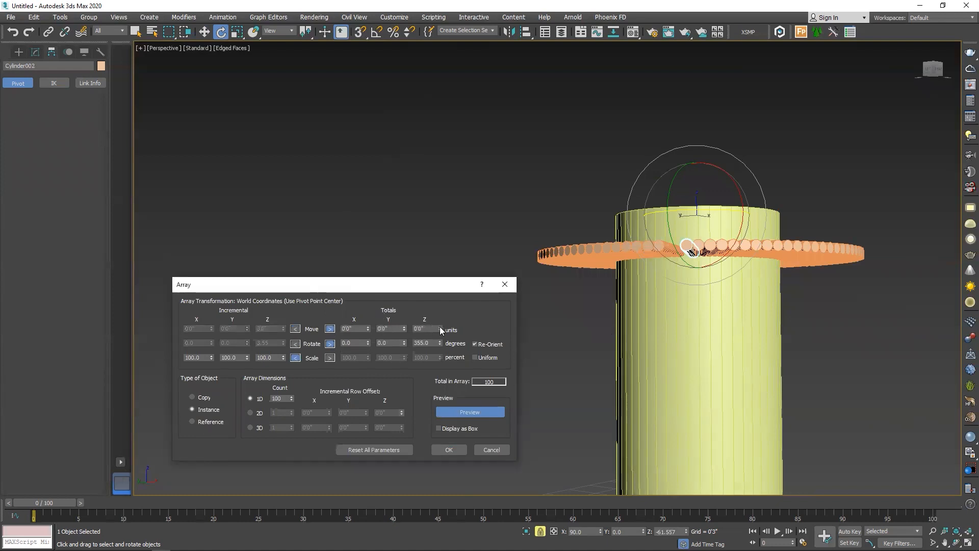
pyautogui.moveTo(440, 329); pyautogui.dragTo(460, 56)
pyautogui.keyDown('alt'); pyautogui.moveTo(798, 249); pyautogui.dragTo(733, 360, button='middle'); pyautogui.keyUp('alt')
pyautogui.scroll(5, 703, 275)
pyautogui.scroll(-3, 686, 336)
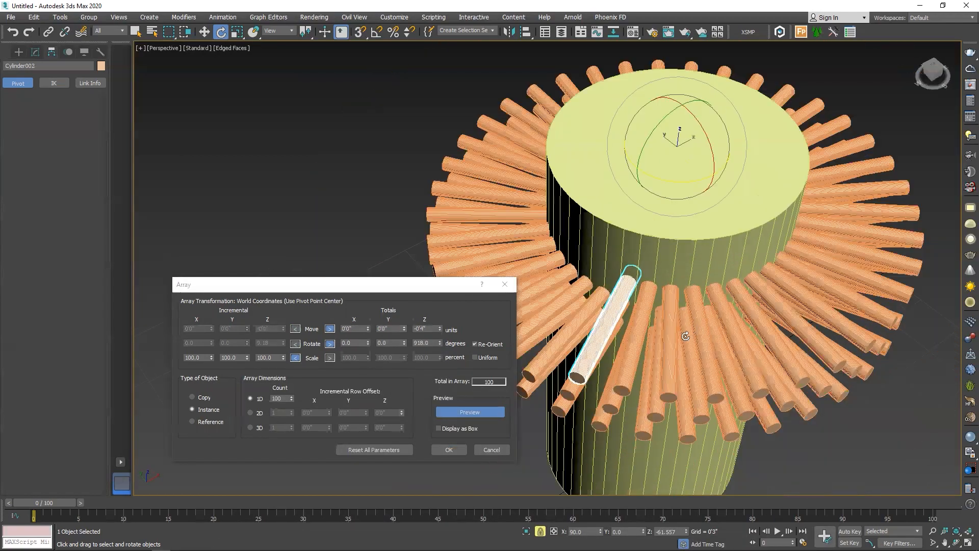
pyautogui.scroll(2, 662, 298)
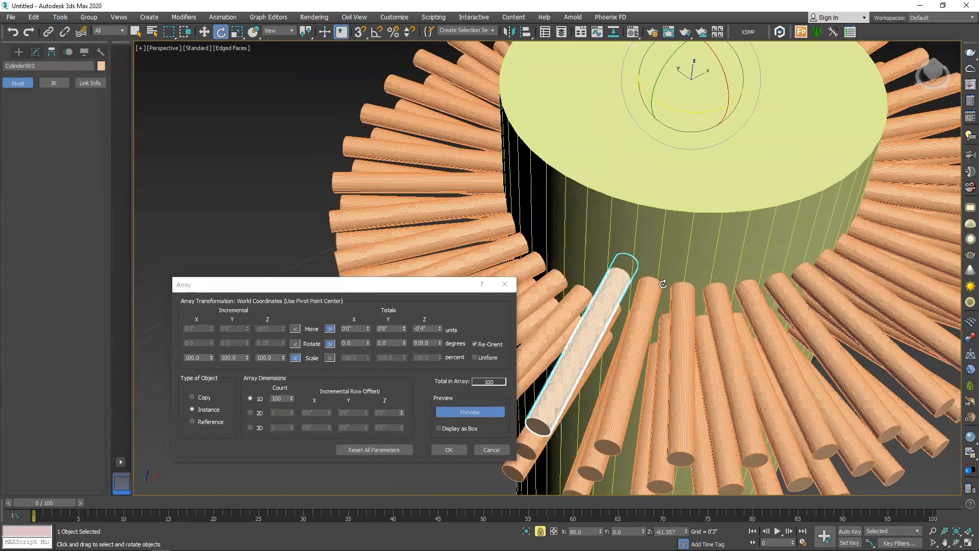
pyautogui.scroll(-4, 647, 326)
pyautogui.keyDown('alt'); pyautogui.moveTo(666, 303); pyautogui.dragTo(682, 336, button='middle'); pyautogui.keyUp('alt')
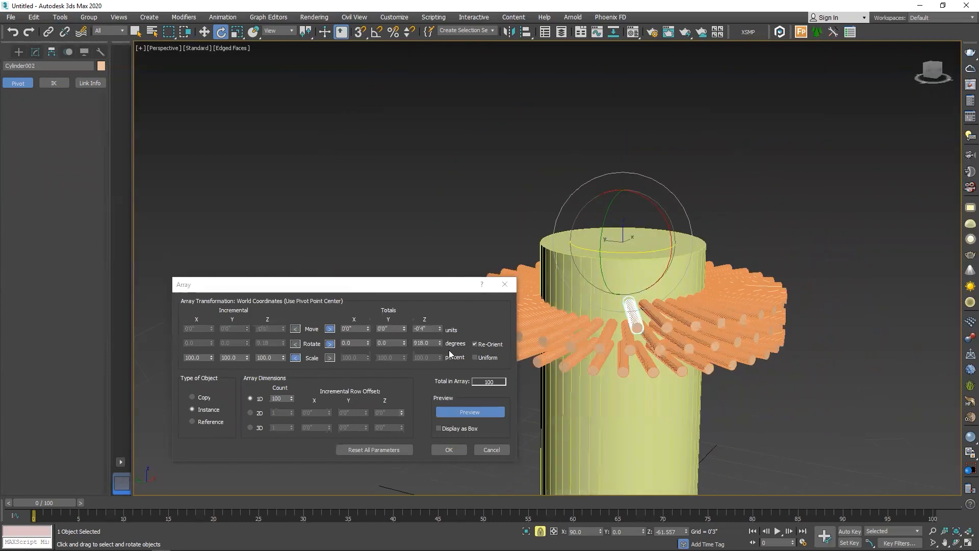
# Set the array's total Z rotation to 1143 degrees and its total Z move to -0'3"
pyautogui.moveTo(441, 344); pyautogui.dragTo(435, 227)
pyautogui.moveTo(647, 337)
pyautogui.keyDown('alt'); pyautogui.mouseDown(button='middle')
pyautogui.moveTo(659, 345)
pyautogui.moveTo(646, 342)
pyautogui.mouseUp(button='middle'); pyautogui.keyUp('alt')
pyautogui.moveTo(440, 329)
pyautogui.mouseDown()
pyautogui.moveTo(443, 345)
pyautogui.moveTo(454, 327)
pyautogui.mouseUp()
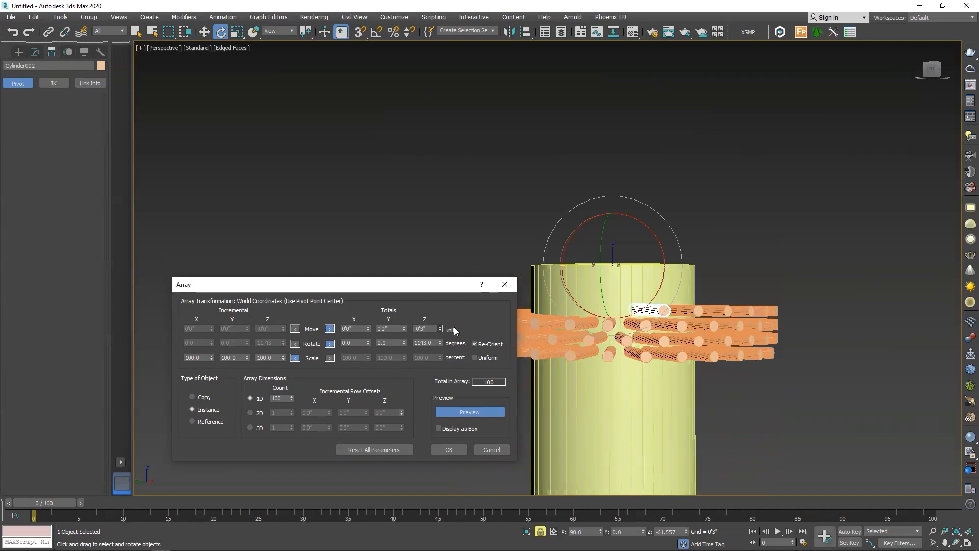
# Increase the array's 1D count to 150 thin cylinders
pyautogui.doubleClick(287, 398)
pyautogui.write('150')
pyautogui.press('Return')
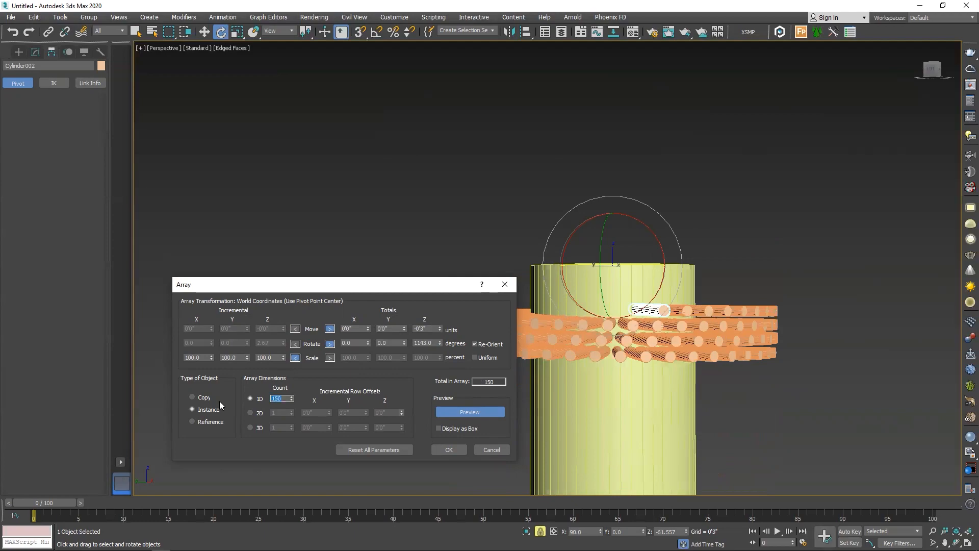
pyautogui.keyDown('alt'); pyautogui.moveTo(710, 321); pyautogui.dragTo(681, 373, button='middle'); pyautogui.keyUp('alt')
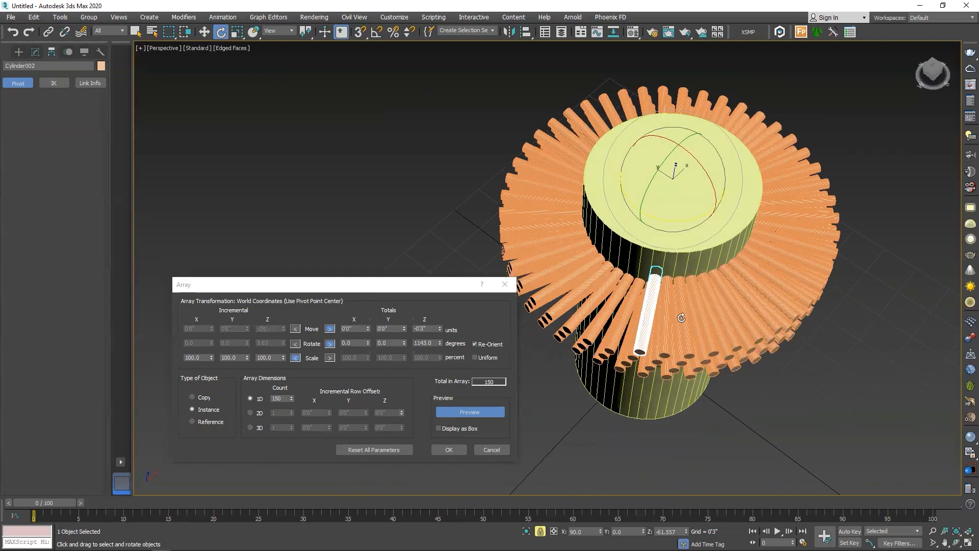
# Set the total Z move to -0'9" and the total Z rotation to 1638 degrees, and create the array of instances
pyautogui.scroll(4, 703, 308)
pyautogui.keyDown('alt'); pyautogui.moveTo(704, 308); pyautogui.dragTo(663, 311, button='middle'); pyautogui.keyUp('alt')
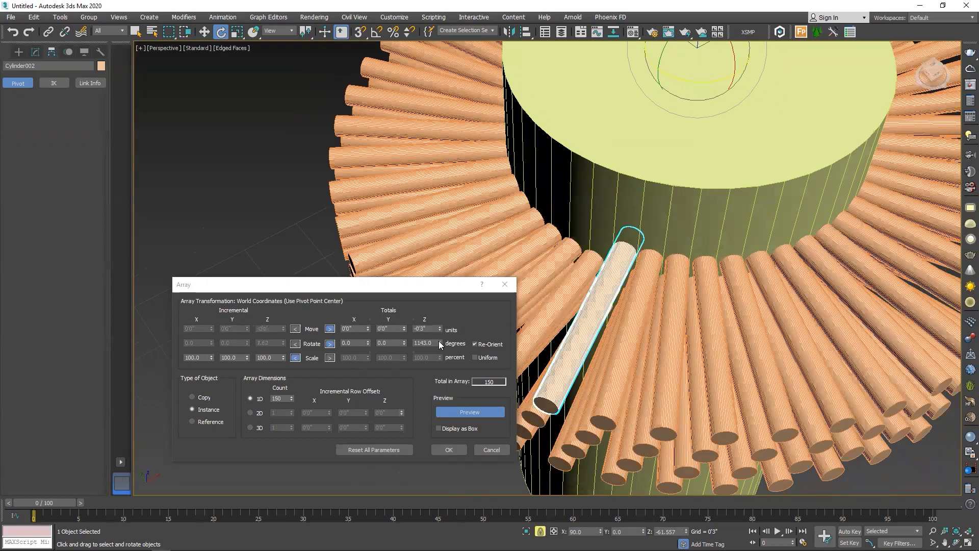
pyautogui.moveTo(441, 330); pyautogui.dragTo(433, 89)
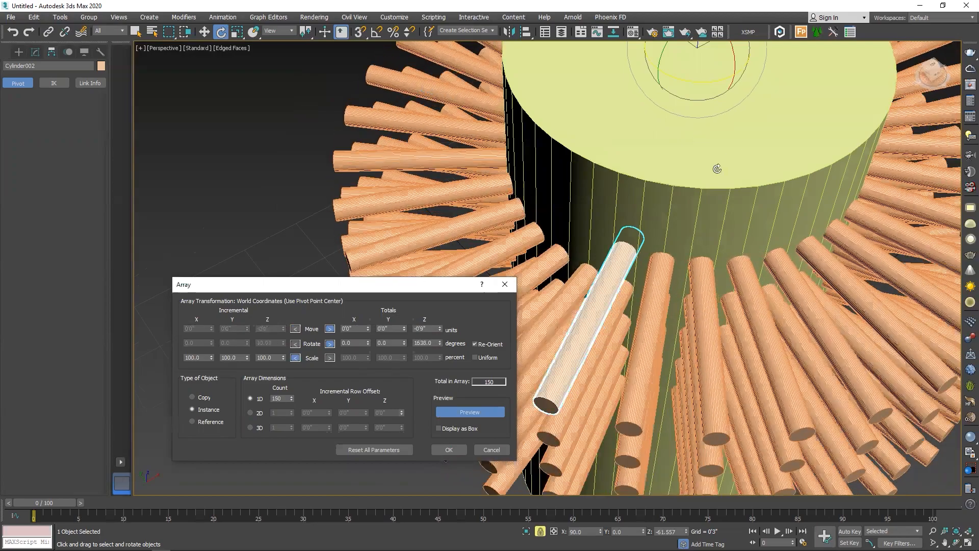
pyautogui.scroll(-3, 682, 332)
pyautogui.keyDown('alt'); pyautogui.moveTo(690, 357); pyautogui.dragTo(701, 298, button='middle'); pyautogui.keyUp('alt')
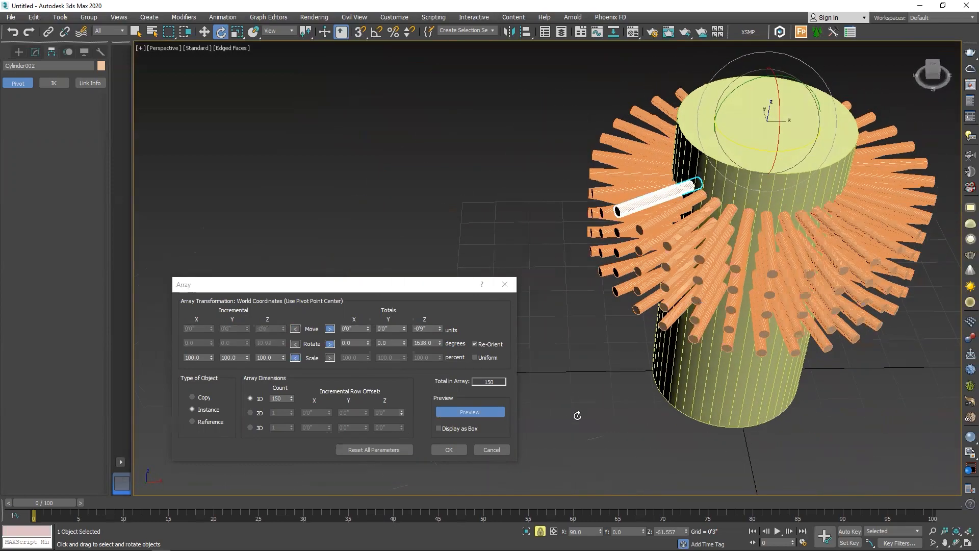
pyautogui.click(449, 451)
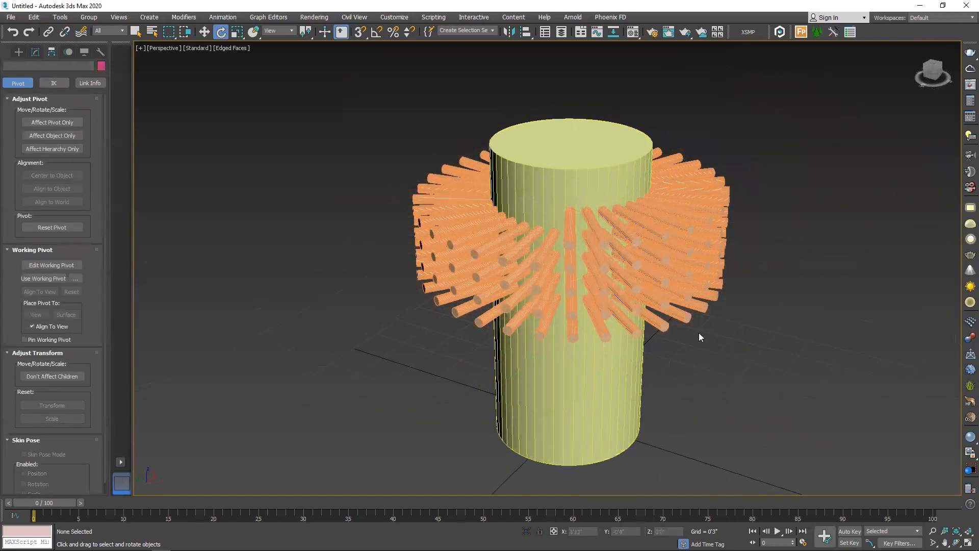
# Start a ProBoolean subtraction on the large cylinder and activate operand picking
pyautogui.click(573, 381)
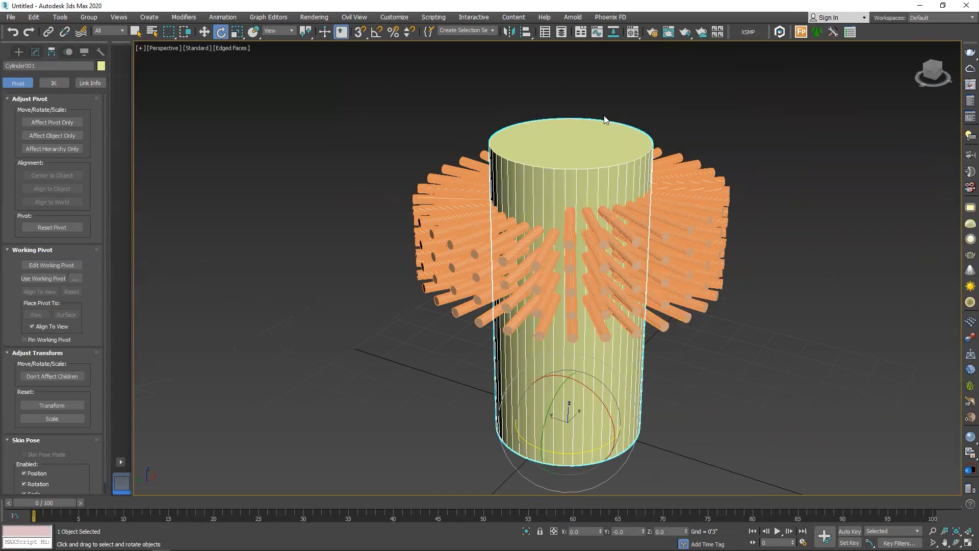
pyautogui.click(20, 52)
pyautogui.click(24, 81)
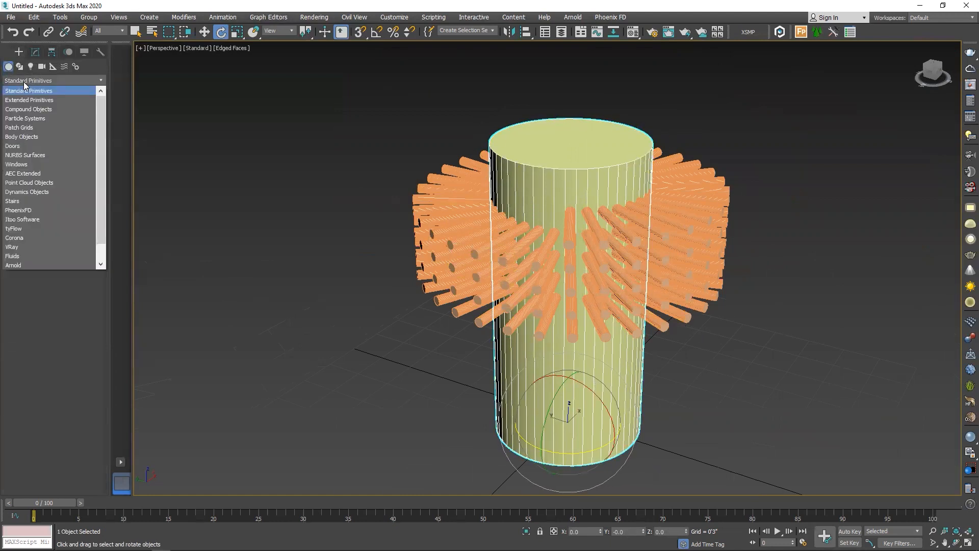
pyautogui.click(23, 109)
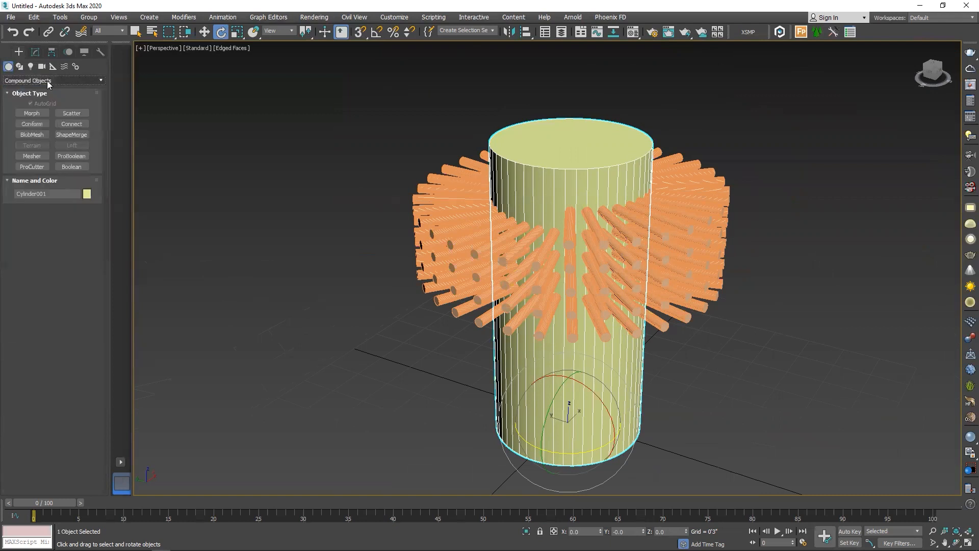
pyautogui.click(72, 156)
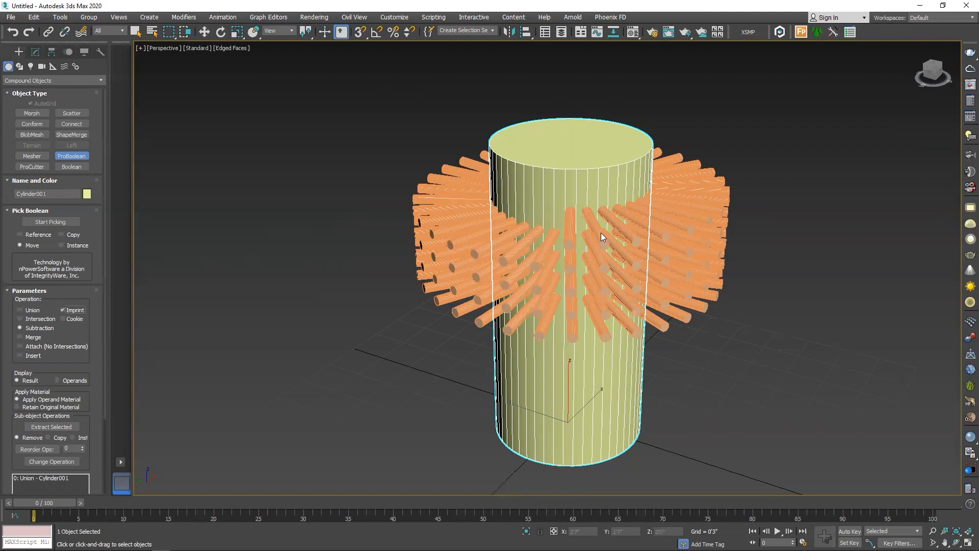
pyautogui.click(51, 222)
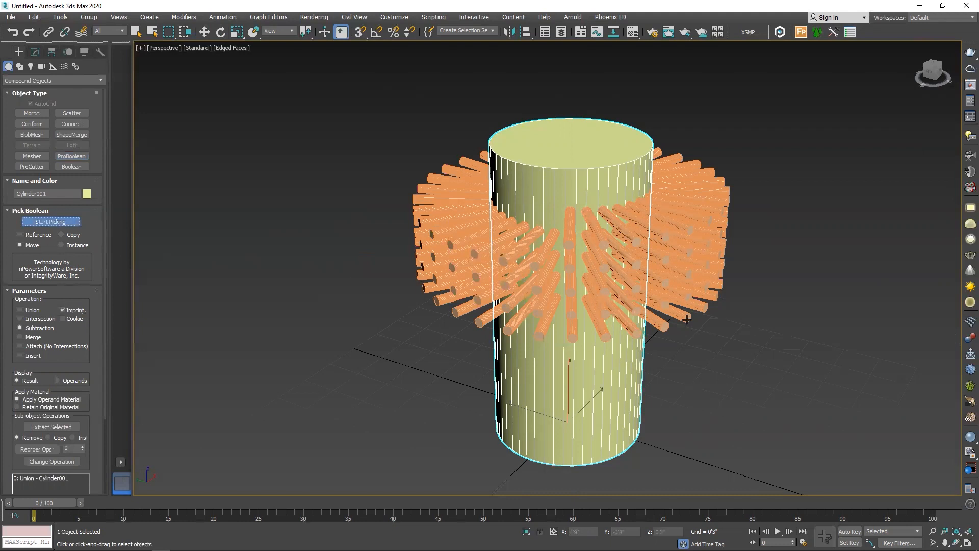
# Subtract the arrayed thin cylinders along the right-hand side of the large cylinder by picking them one by one as ProBoolean operands
pyautogui.click(669, 319)
pyautogui.click(661, 320)
pyautogui.click(657, 300)
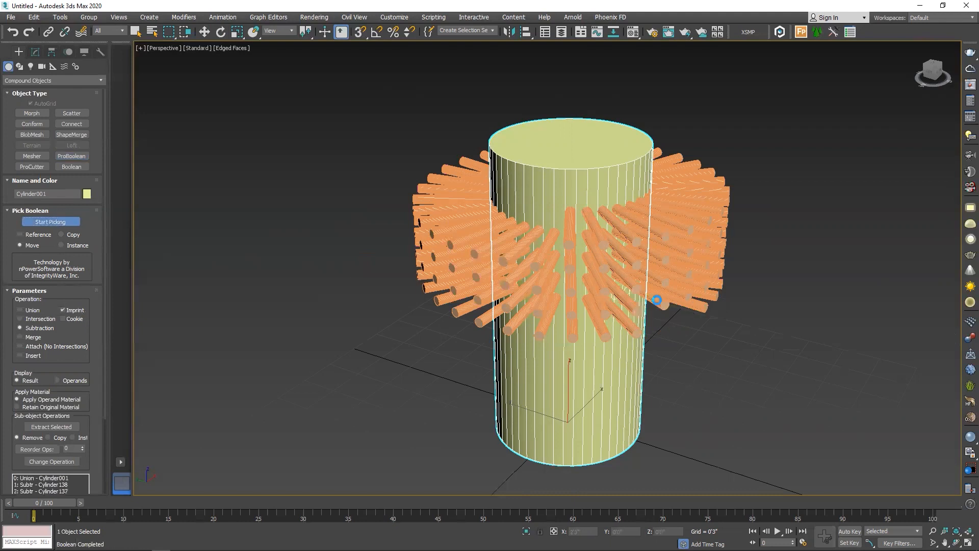
pyautogui.click(660, 280)
pyautogui.click(667, 295)
pyautogui.click(670, 284)
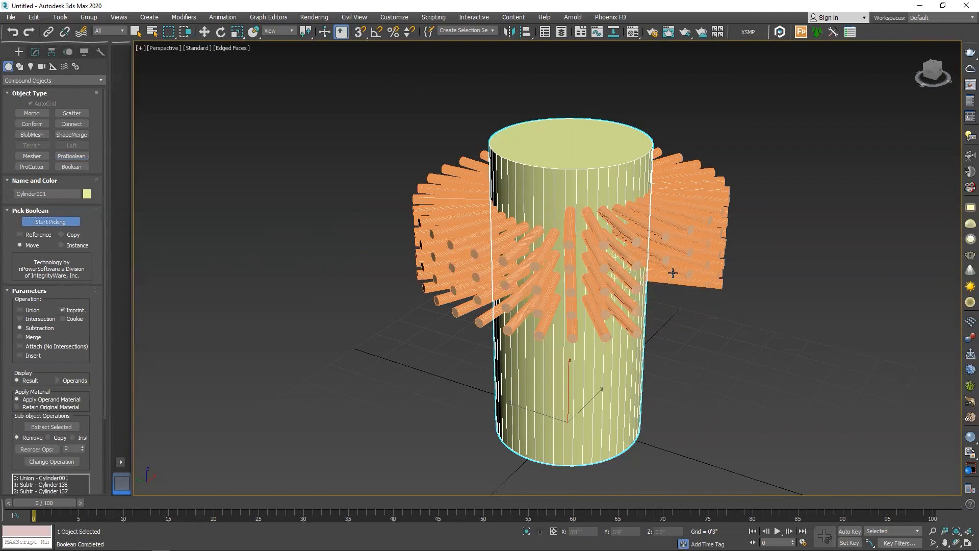
pyautogui.click(672, 271)
pyautogui.click(669, 262)
pyautogui.click(668, 255)
pyautogui.click(669, 237)
pyautogui.click(671, 225)
pyautogui.click(673, 213)
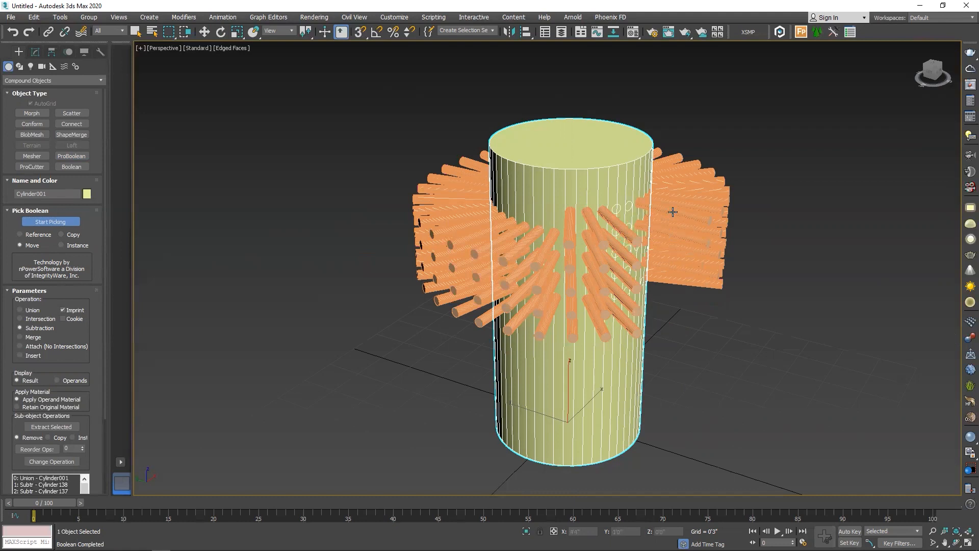
pyautogui.click(677, 189)
pyautogui.click(679, 203)
pyautogui.click(679, 214)
pyautogui.click(682, 237)
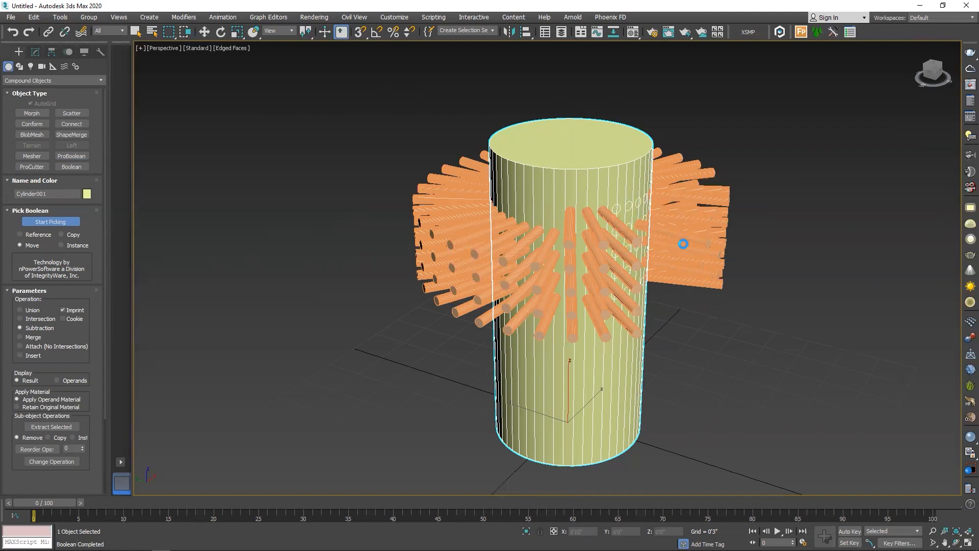
pyautogui.click(684, 254)
pyautogui.click(684, 264)
pyautogui.click(684, 279)
pyautogui.click(680, 271)
pyautogui.click(681, 261)
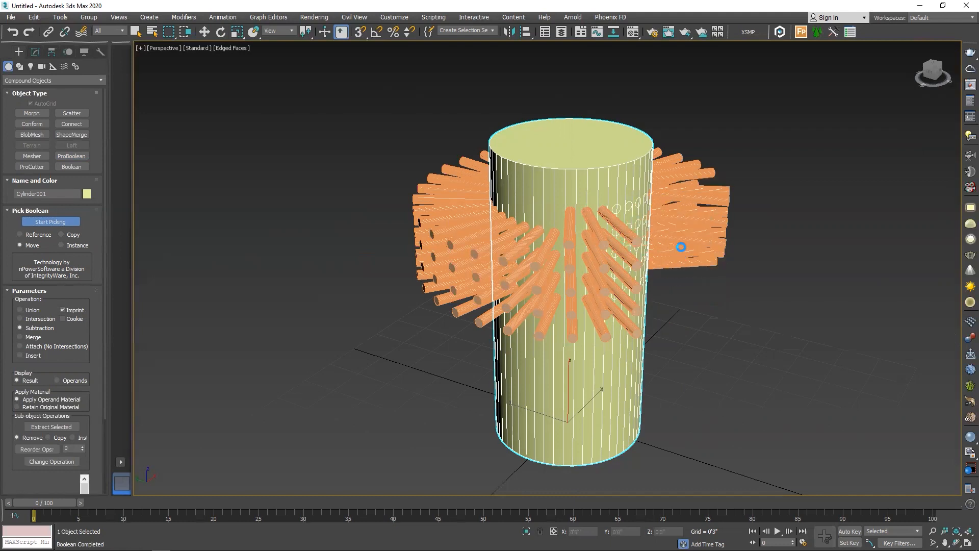
pyautogui.click(681, 247)
pyautogui.click(679, 233)
pyautogui.click(676, 220)
pyautogui.click(675, 212)
pyautogui.click(670, 200)
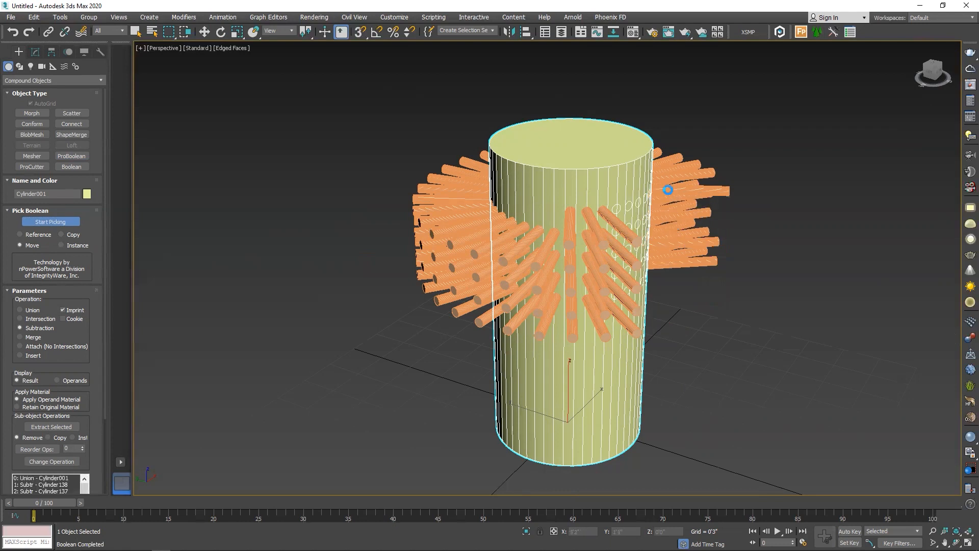
pyautogui.click(667, 188)
pyautogui.click(664, 175)
pyautogui.click(666, 164)
pyautogui.click(667, 190)
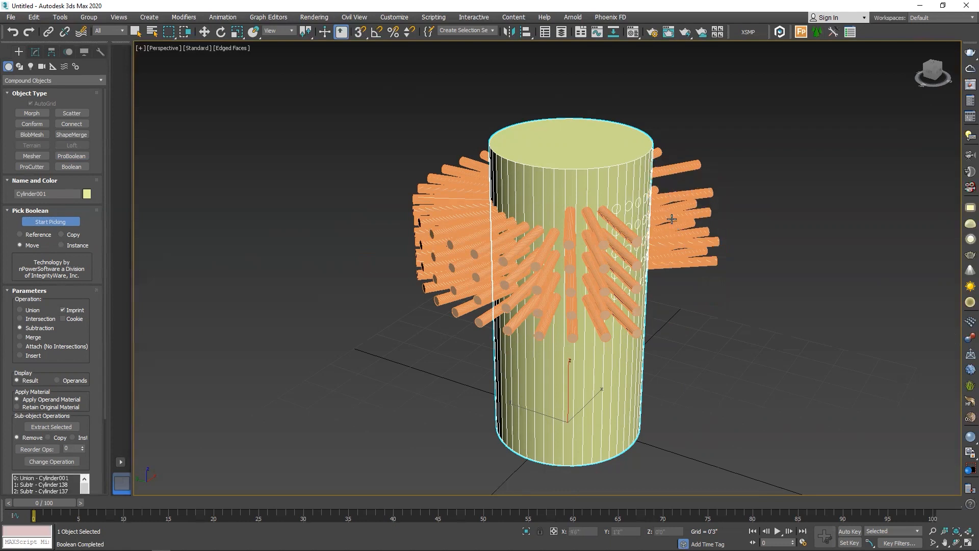
pyautogui.click(671, 217)
pyautogui.click(674, 242)
pyautogui.click(674, 250)
pyautogui.click(675, 259)
pyautogui.click(669, 247)
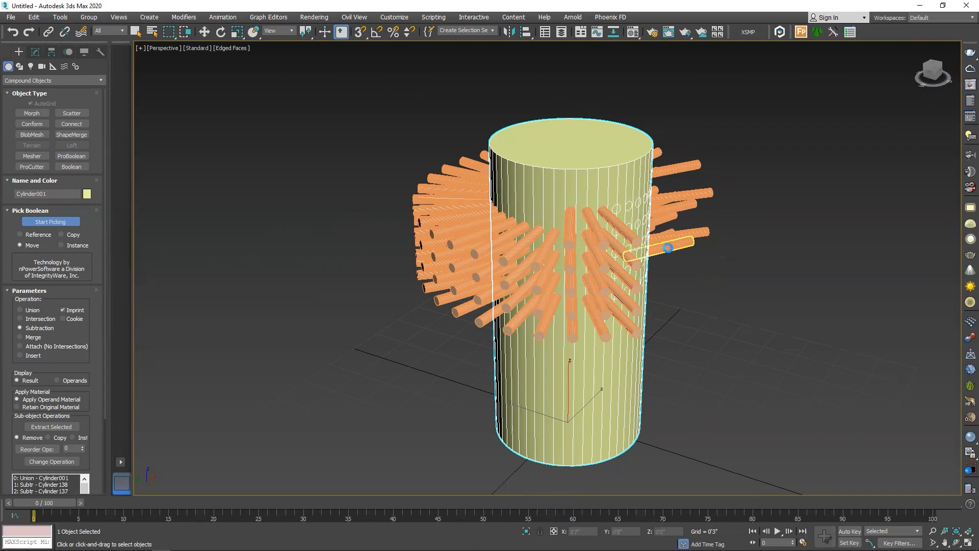
pyautogui.click(663, 237)
pyautogui.click(666, 218)
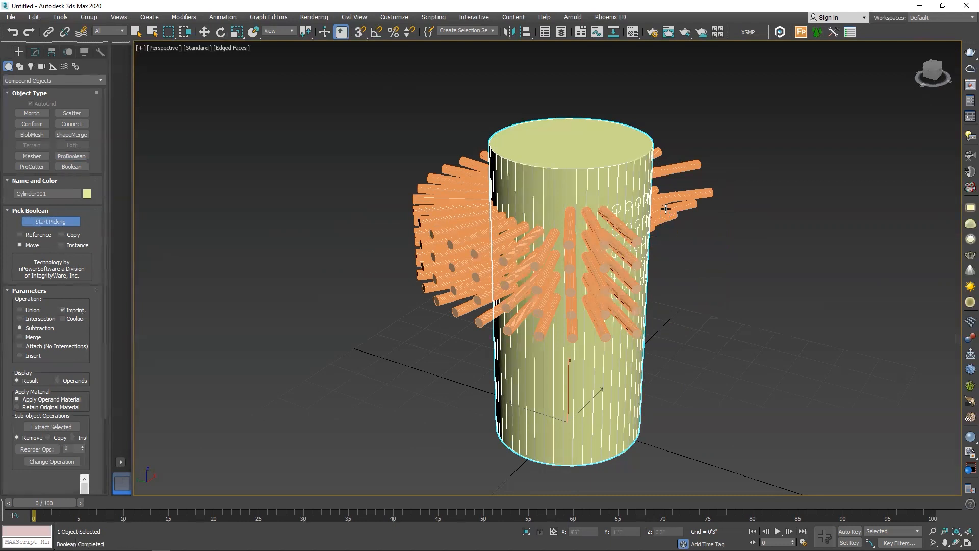
pyautogui.click(663, 205)
pyautogui.click(659, 198)
pyautogui.click(661, 200)
pyautogui.click(657, 209)
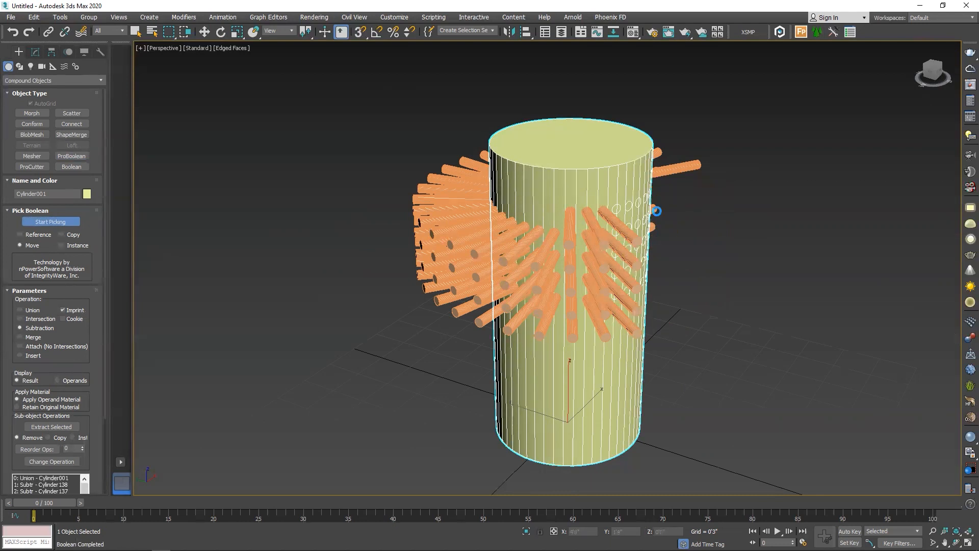
pyautogui.click(666, 175)
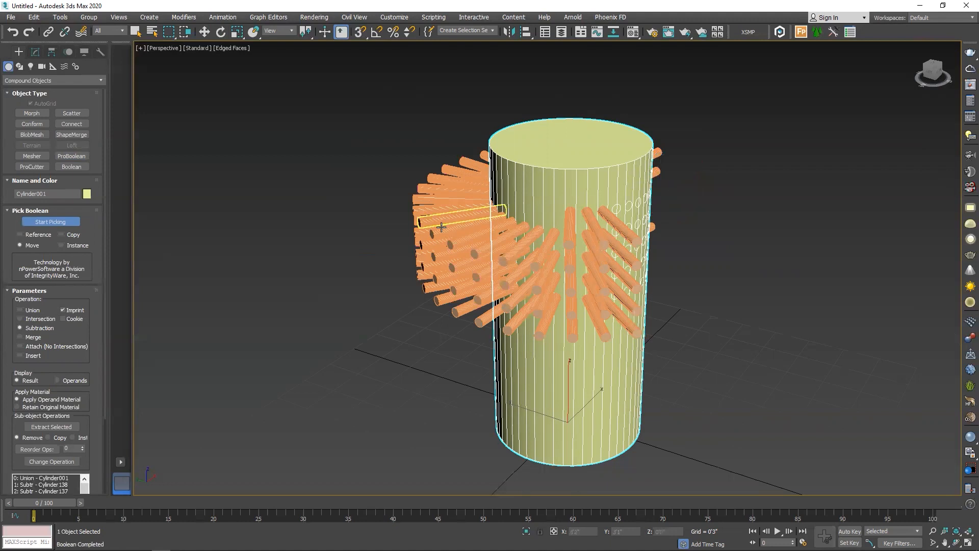
# Pick the thin cylinders fanning out from the large cylinder's left-hand side, plus remaining front ones, as subtraction operands
pyautogui.click(448, 204)
pyautogui.click(449, 217)
pyautogui.click(452, 229)
pyautogui.click(454, 242)
pyautogui.click(455, 253)
pyautogui.click(457, 266)
pyautogui.click(458, 276)
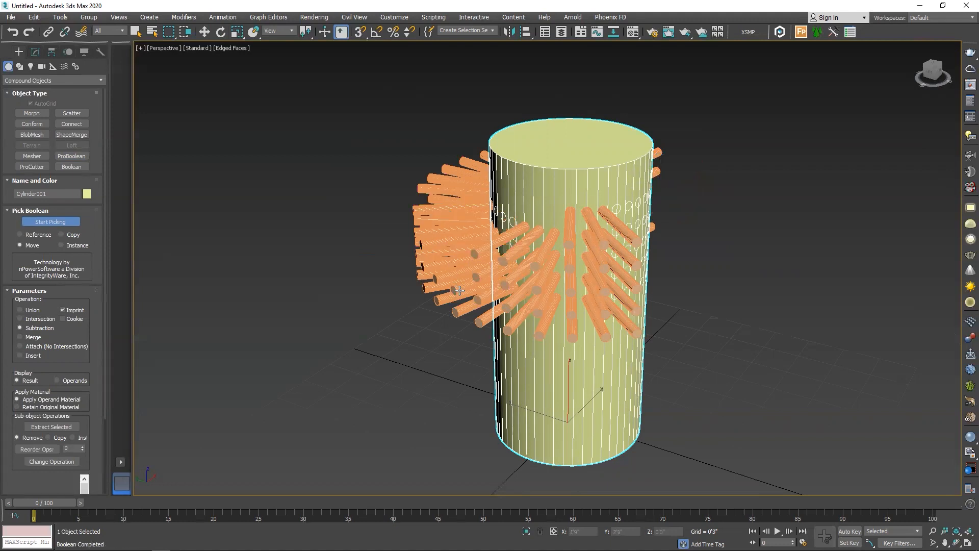
pyautogui.click(472, 309)
pyautogui.click(467, 288)
pyautogui.click(464, 274)
pyautogui.click(459, 256)
pyautogui.click(458, 241)
pyautogui.click(459, 224)
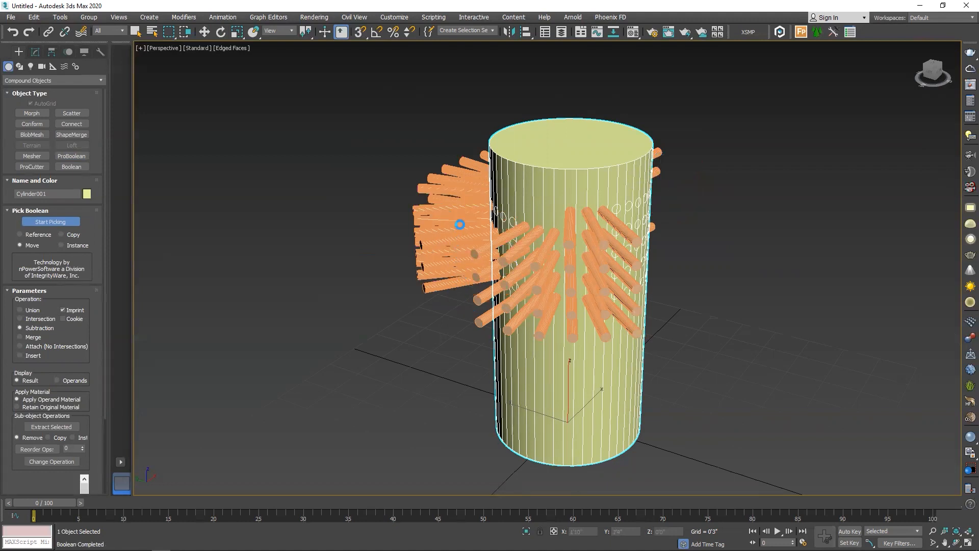
pyautogui.click(464, 222)
pyautogui.click(464, 240)
pyautogui.click(466, 250)
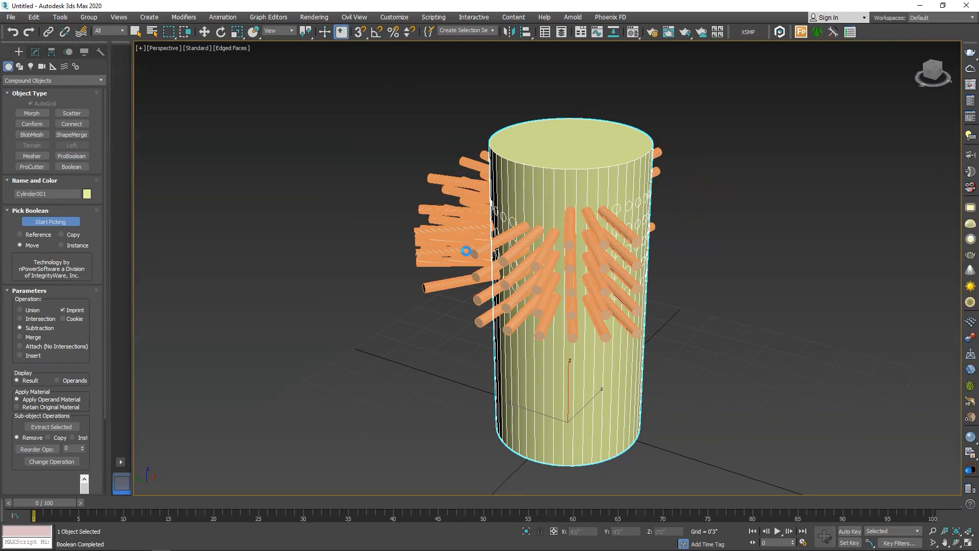
pyautogui.click(468, 259)
pyautogui.click(469, 271)
pyautogui.click(471, 279)
pyautogui.click(494, 281)
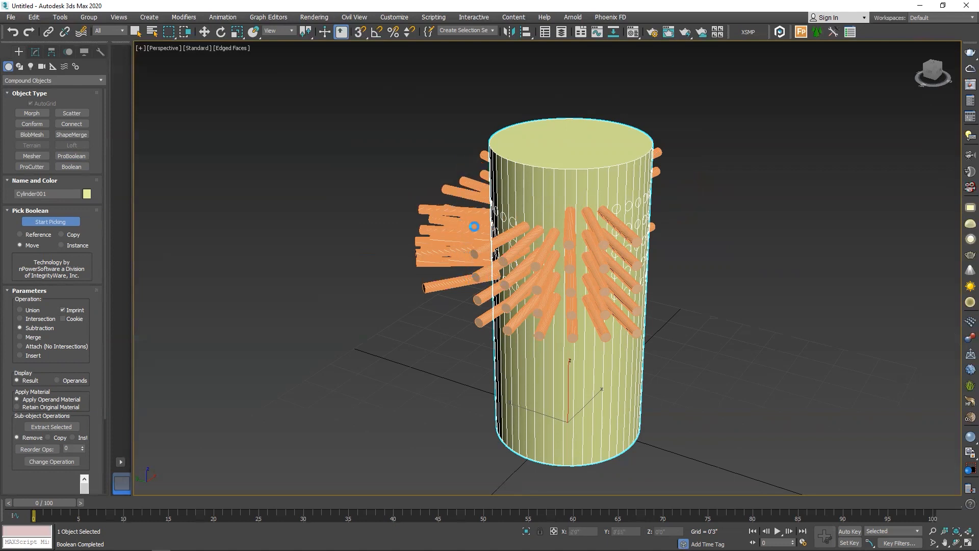
pyautogui.click(474, 226)
pyautogui.click(474, 249)
pyautogui.click(475, 258)
pyautogui.click(481, 272)
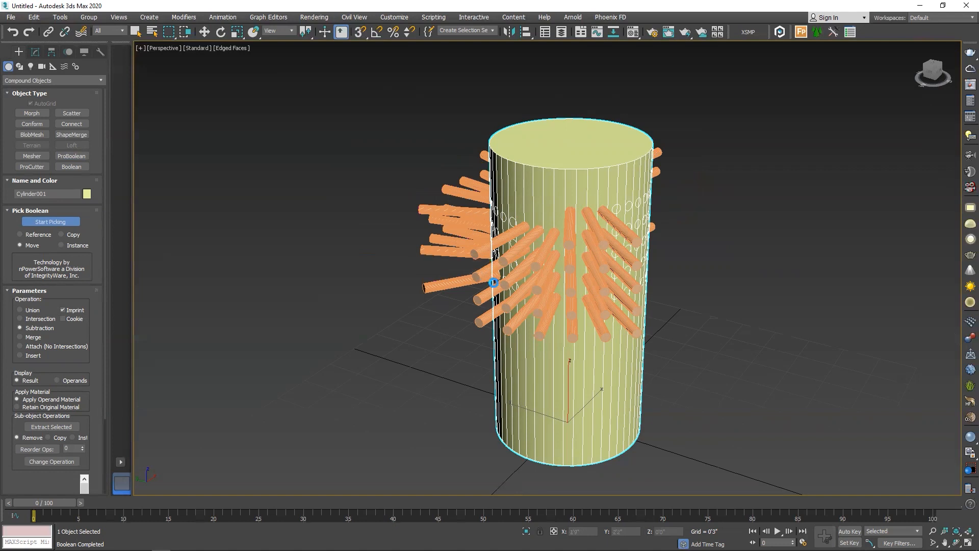
pyautogui.click(497, 286)
pyautogui.click(619, 296)
pyautogui.click(577, 309)
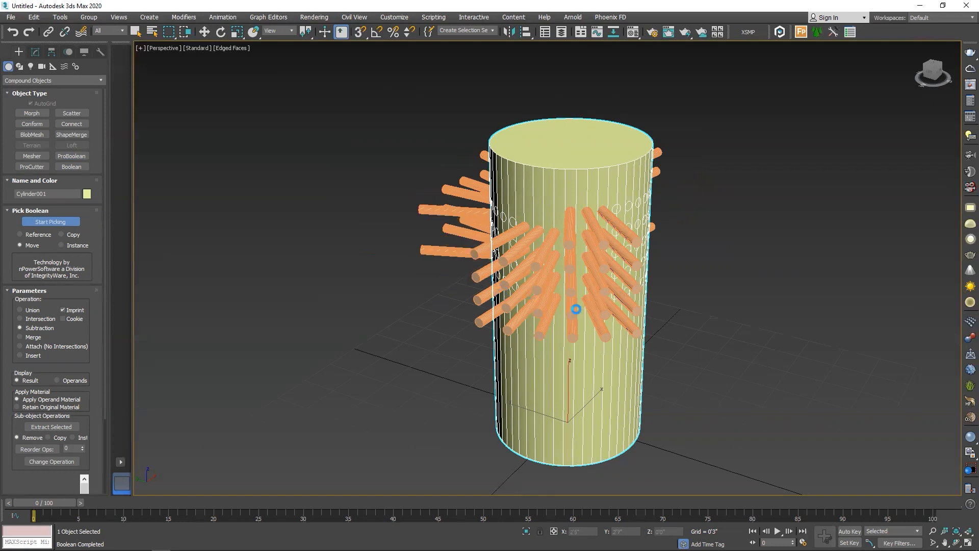
# Orbit around the large cylinder and subtract the copies still sticking out of its left-hand side in the new view
pyautogui.keyDown('alt'); pyautogui.moveTo(576, 309); pyautogui.dragTo(470, 316, button='middle'); pyautogui.keyUp('alt')
pyautogui.click(470, 317)
pyautogui.click(476, 329)
pyautogui.click(471, 308)
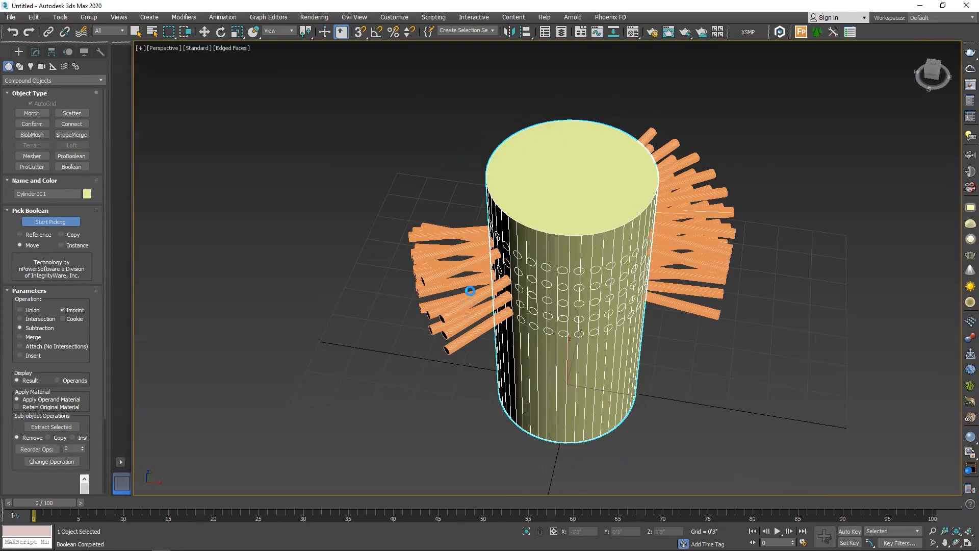
pyautogui.click(471, 289)
pyautogui.click(468, 262)
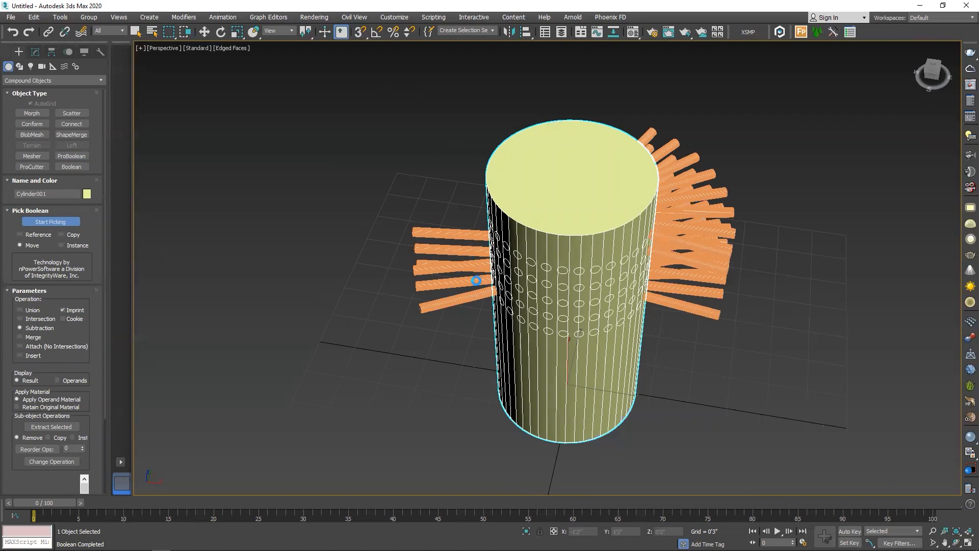
pyautogui.click(479, 236)
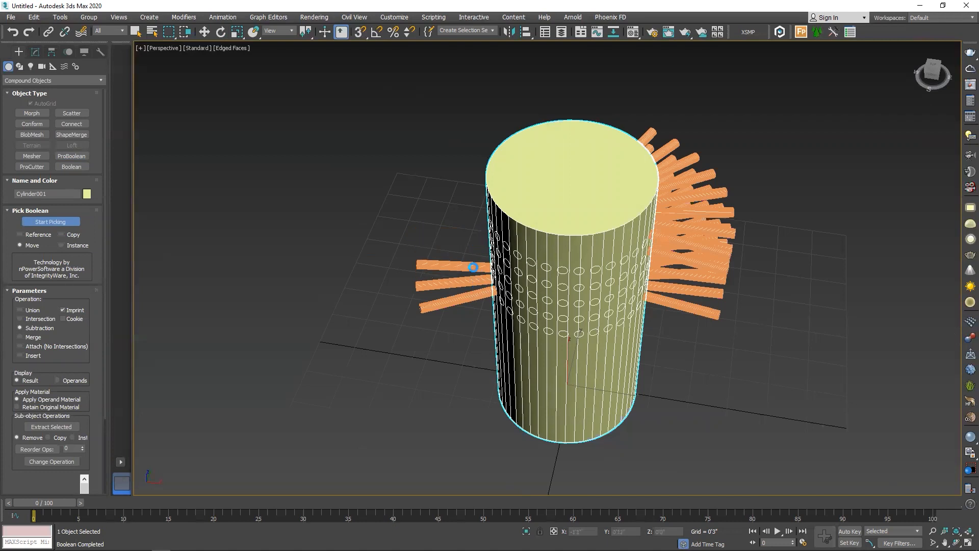
pyautogui.click(469, 283)
pyautogui.click(462, 299)
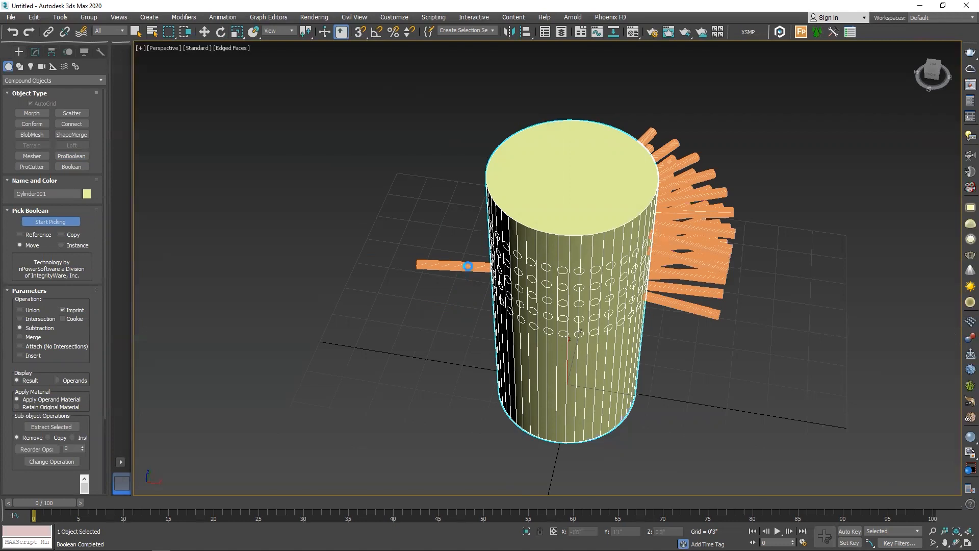
pyautogui.click(469, 266)
# Subtract the last remaining group of thin cylinders from the large cylinder and finish operand picking
pyautogui.keyDown('alt'); pyautogui.moveTo(468, 266); pyautogui.dragTo(519, 299, button='middle'); pyautogui.keyUp('alt')
pyautogui.click(537, 200)
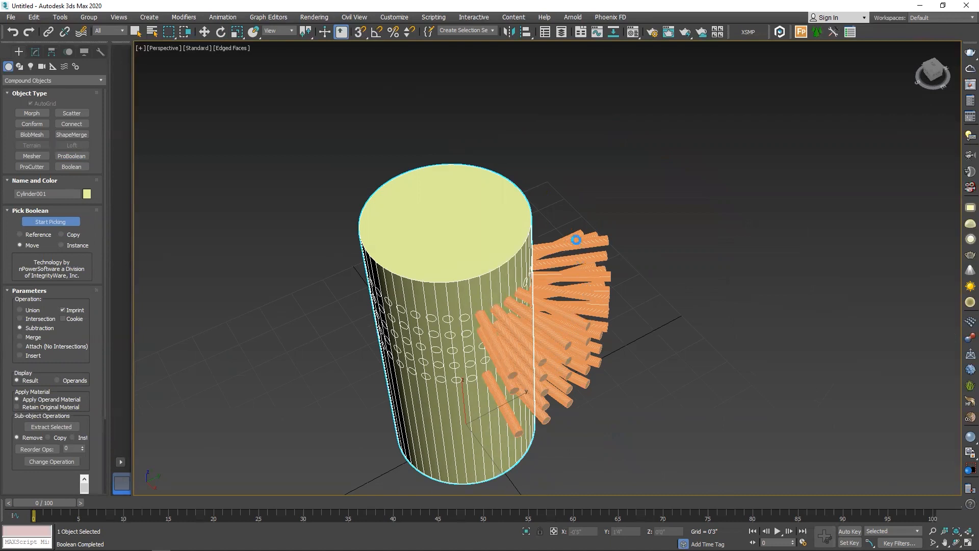
pyautogui.click(584, 296)
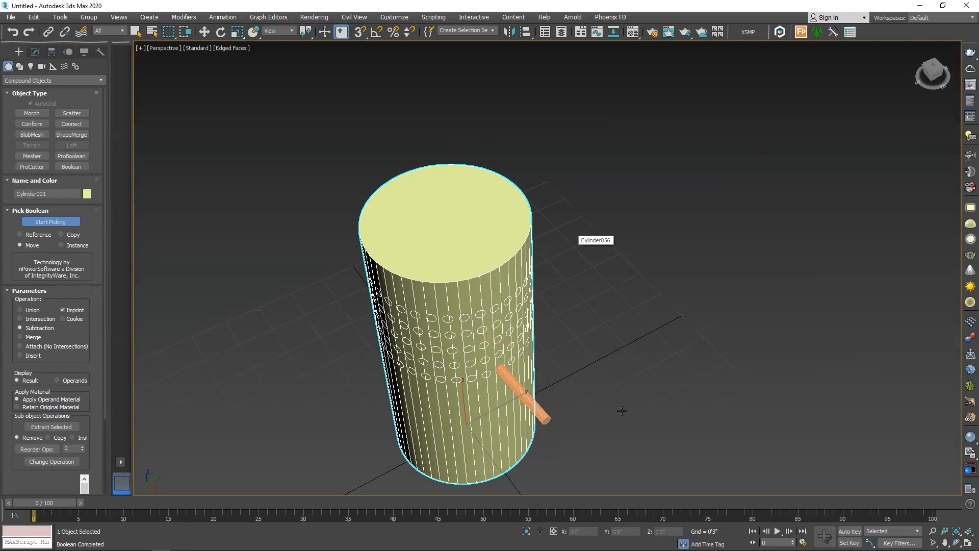
pyautogui.scroll(-3, 500, 288)
pyautogui.keyDown('alt'); pyautogui.moveTo(500, 288); pyautogui.dragTo(765, 271, button='middle'); pyautogui.keyUp('alt')
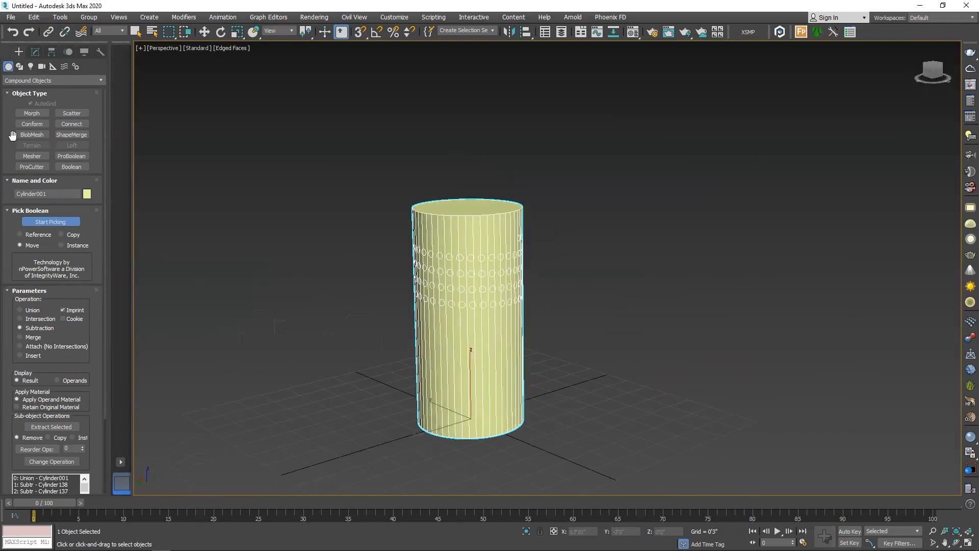
pyautogui.press('w')
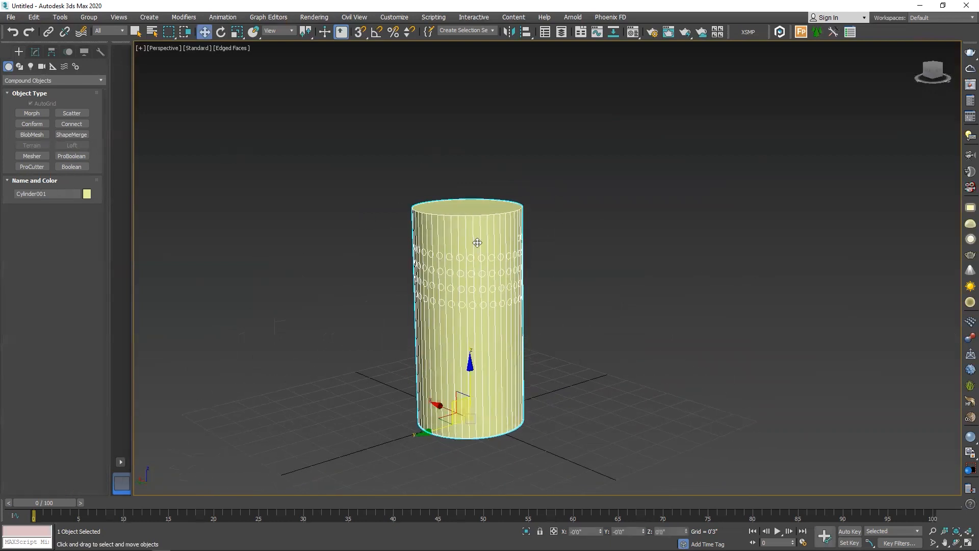
# Convert the ProBoolean cylinder to an Editable Poly
pyautogui.rightClick(478, 241)
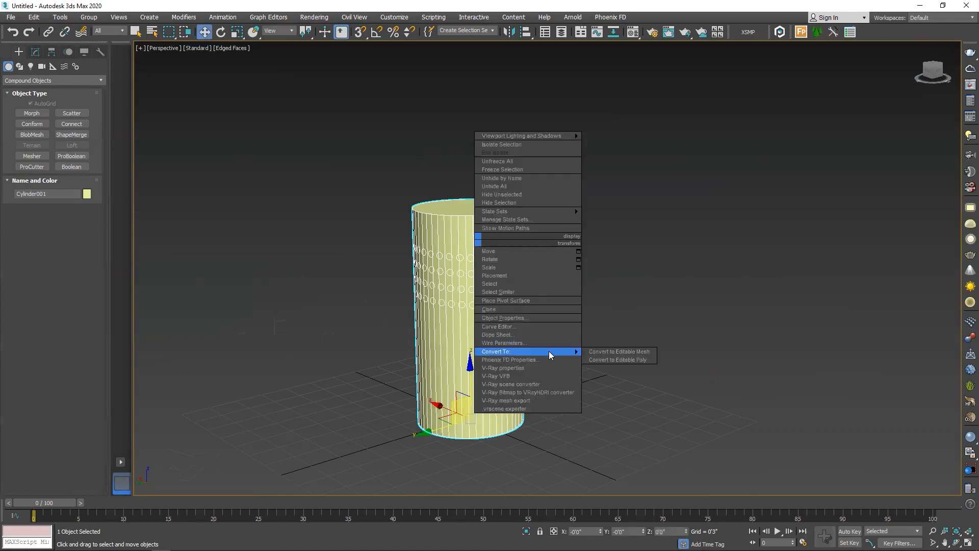
pyautogui.moveTo(571, 351)
pyautogui.click(615, 361)
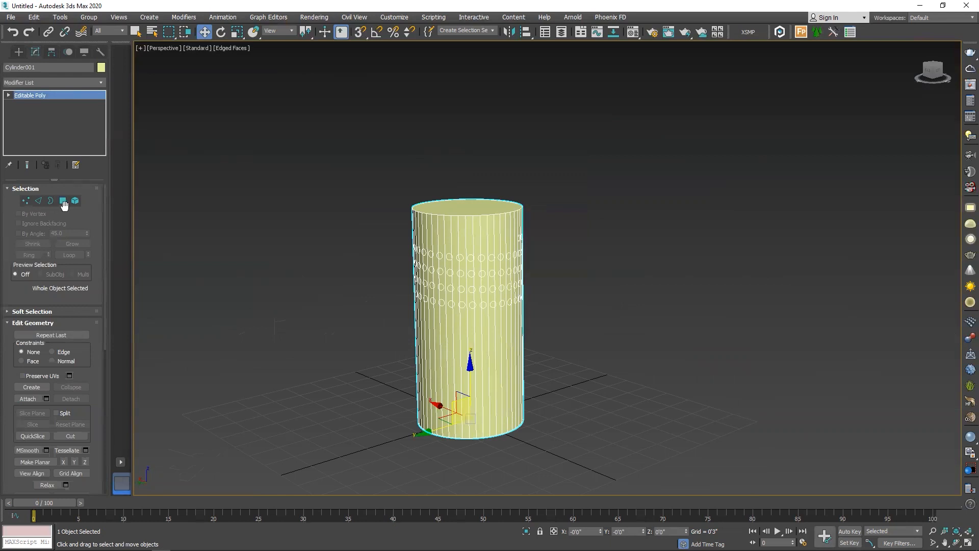
# Select all polygons of the cylinder, deselect its outer wall and caps, and delete the round imprint polygons to open the holes
pyautogui.click(62, 201)
pyautogui.hotkey('ctrl', 'a')
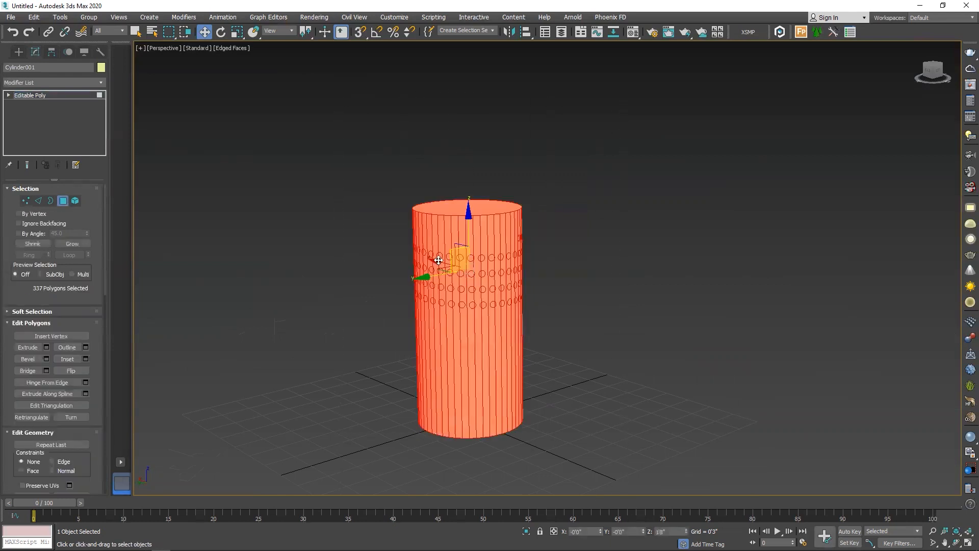
pyautogui.keyDown('alt'); pyautogui.moveTo(426, 258); pyautogui.dragTo(380, 247, button='middle'); pyautogui.keyUp('alt')
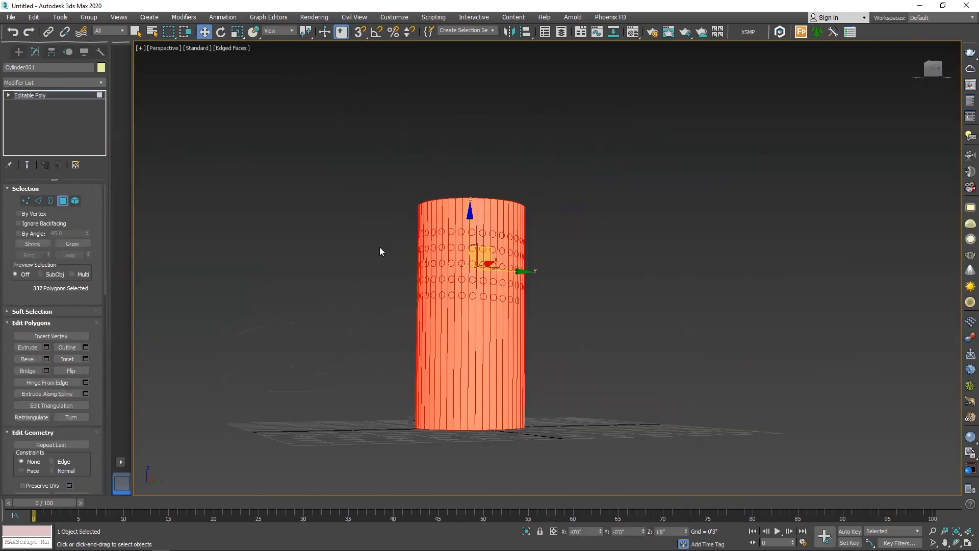
pyautogui.keyDown('alt'); pyautogui.moveTo(367, 384); pyautogui.dragTo(366, 384); pyautogui.keyUp('alt')
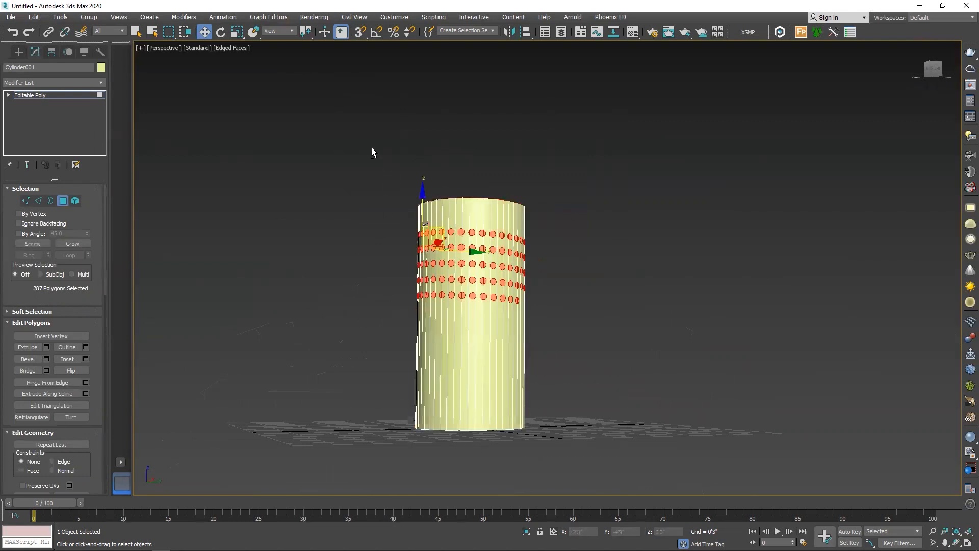
pyautogui.keyDown('alt'); pyautogui.moveTo(372, 149); pyautogui.dragTo(317, 149, button='middle'); pyautogui.keyUp('alt')
pyautogui.keyDown('alt'); pyautogui.moveTo(529, 203); pyautogui.dragTo(529, 203); pyautogui.keyUp('alt')
pyautogui.keyDown('alt'); pyautogui.moveTo(528, 203); pyautogui.dragTo(422, 270, button='middle'); pyautogui.keyUp('alt')
pyautogui.scroll(6, 383, 276)
pyautogui.scroll(-2, 562, 245)
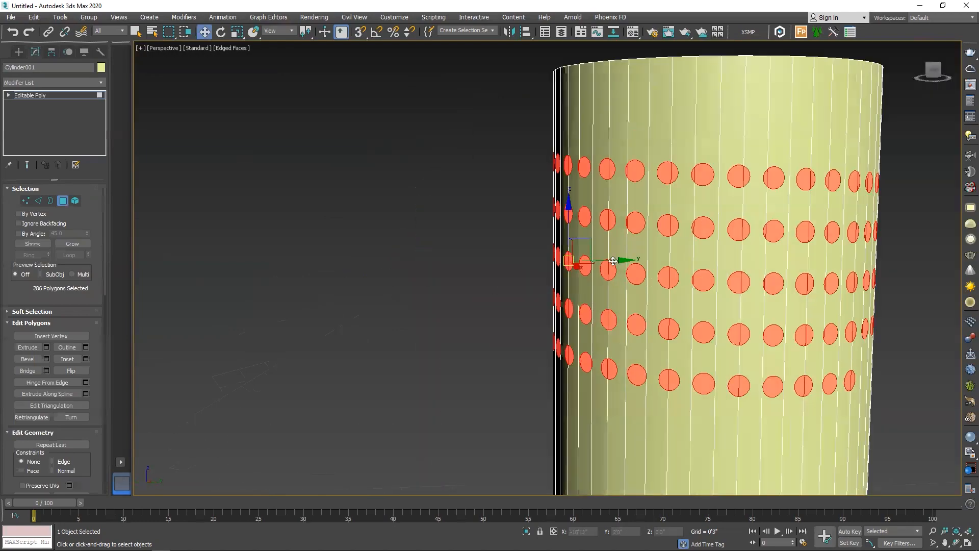
pyautogui.keyDown('alt'); pyautogui.moveTo(765, 250); pyautogui.dragTo(284, 244, button='middle'); pyautogui.keyUp('alt')
pyautogui.press('Delete')
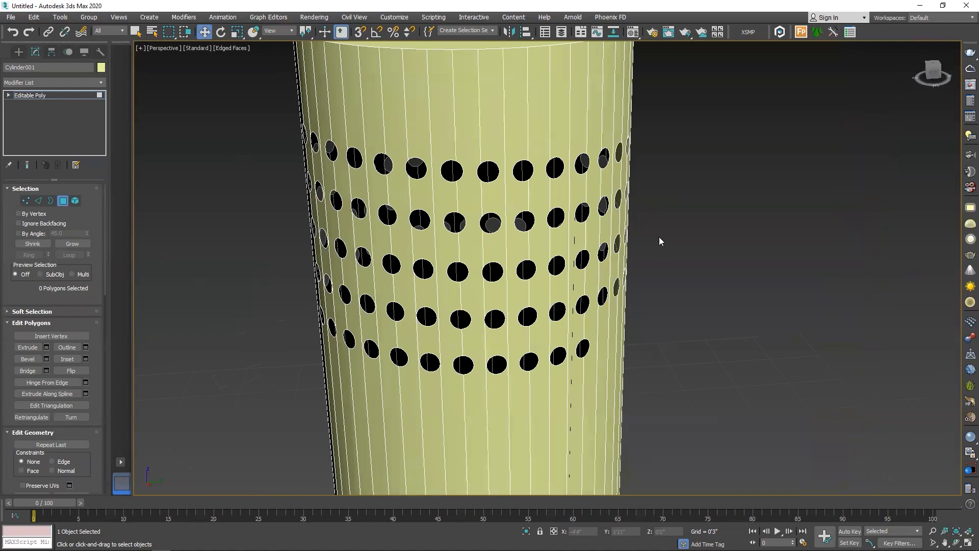
# Shorten the perforated cylinder by moving its bottom cap polygon up towards the holes, and leave polygon editing
pyautogui.keyDown('alt'); pyautogui.moveTo(659, 237); pyautogui.dragTo(888, 258, button='middle'); pyautogui.keyUp('alt')
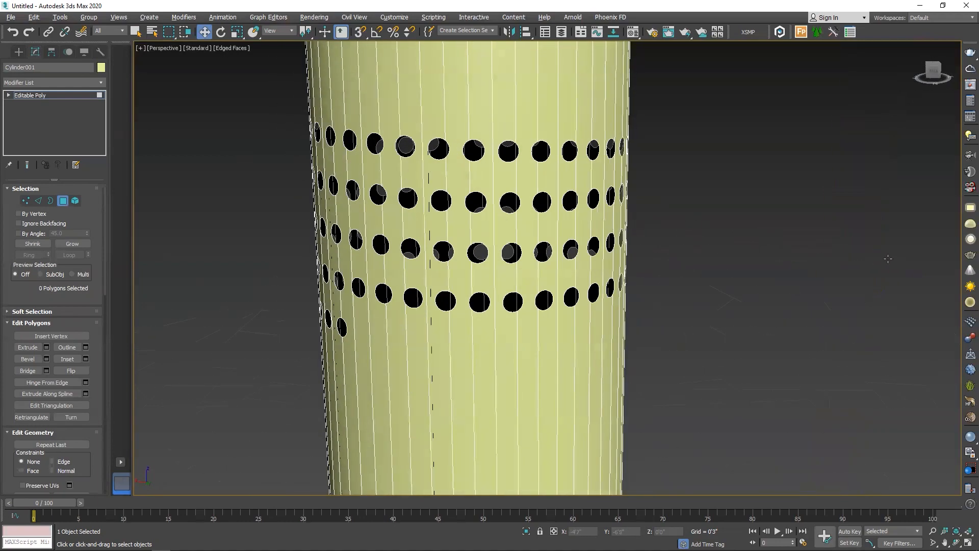
pyautogui.scroll(-4, 400, 180)
pyautogui.keyDown('alt'); pyautogui.moveTo(473, 314); pyautogui.dragTo(403, 442, button='middle'); pyautogui.keyUp('alt')
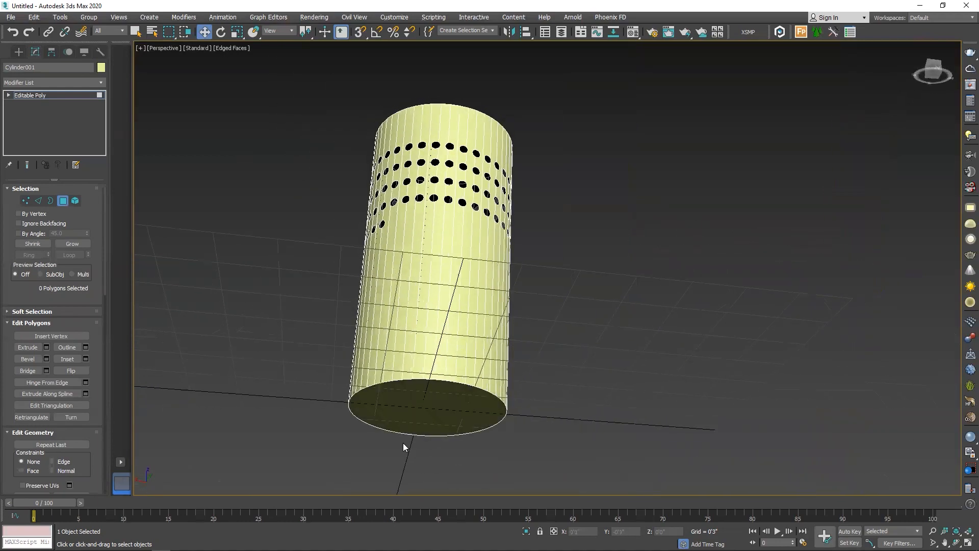
pyautogui.click(419, 410)
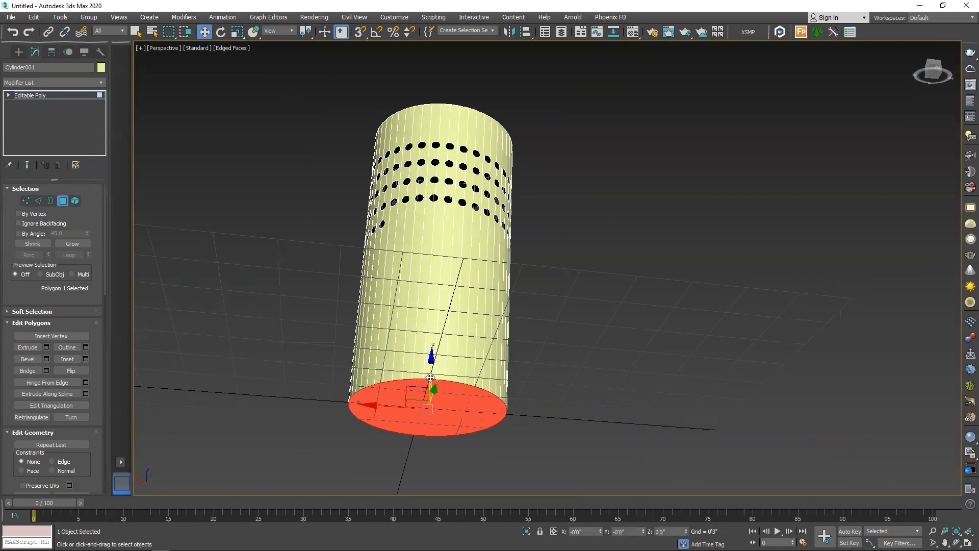
pyautogui.moveTo(430, 377); pyautogui.dragTo(443, 273)
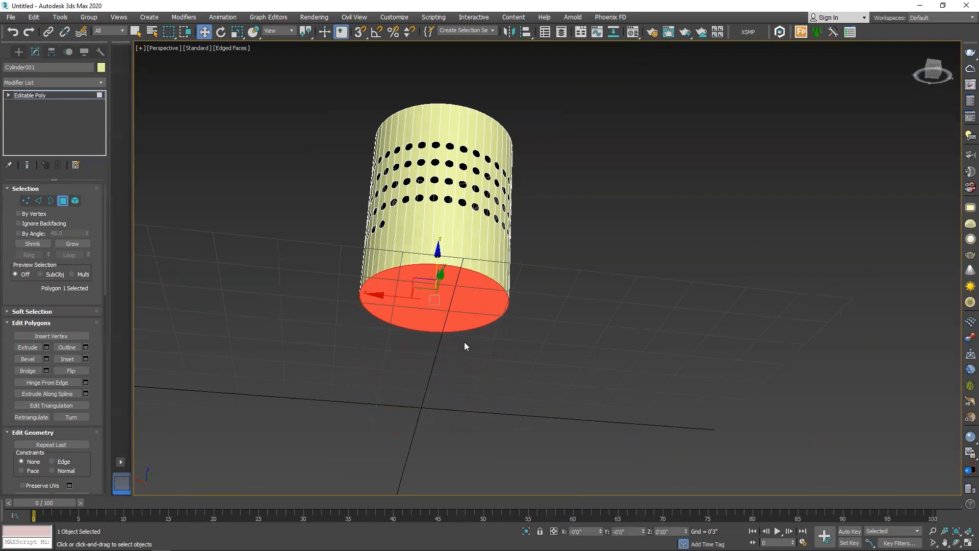
pyautogui.click(63, 201)
# Lower the whole cylinder until its base rests on the ground line, fine-tuning the height in the front view
pyautogui.moveTo(431, 385); pyautogui.dragTo(440, 476)
pyautogui.press('f')
pyautogui.press('z')
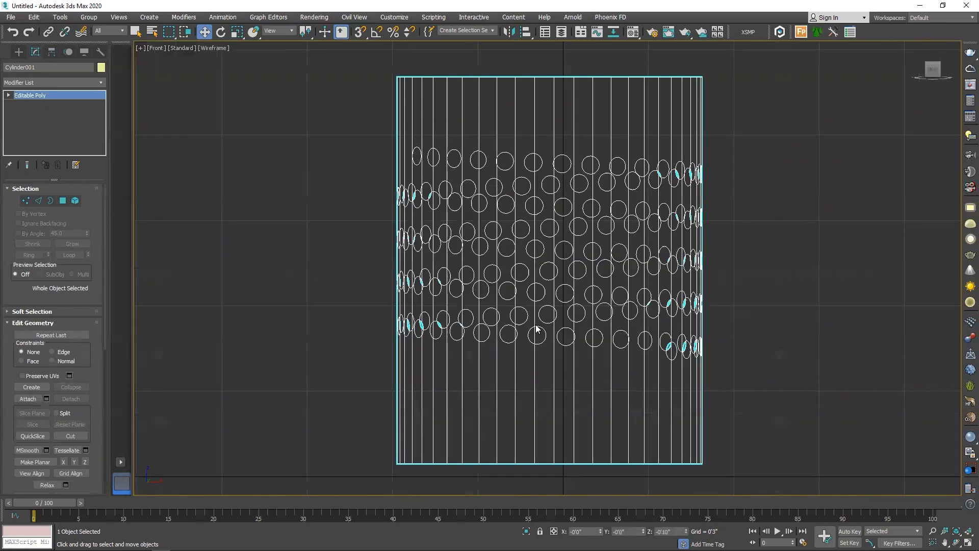
pyautogui.scroll(-2, 461, 346)
pyautogui.scroll(-2, 454, 390)
pyautogui.scroll(4, 503, 444)
pyautogui.scroll(-2, 526, 310)
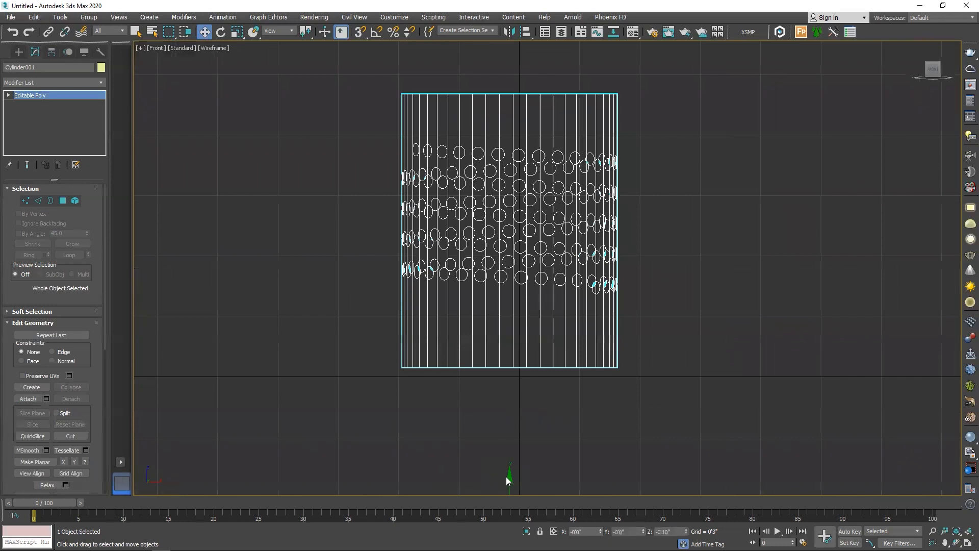
pyautogui.moveTo(509, 479); pyautogui.dragTo(511, 482)
pyautogui.press('p')
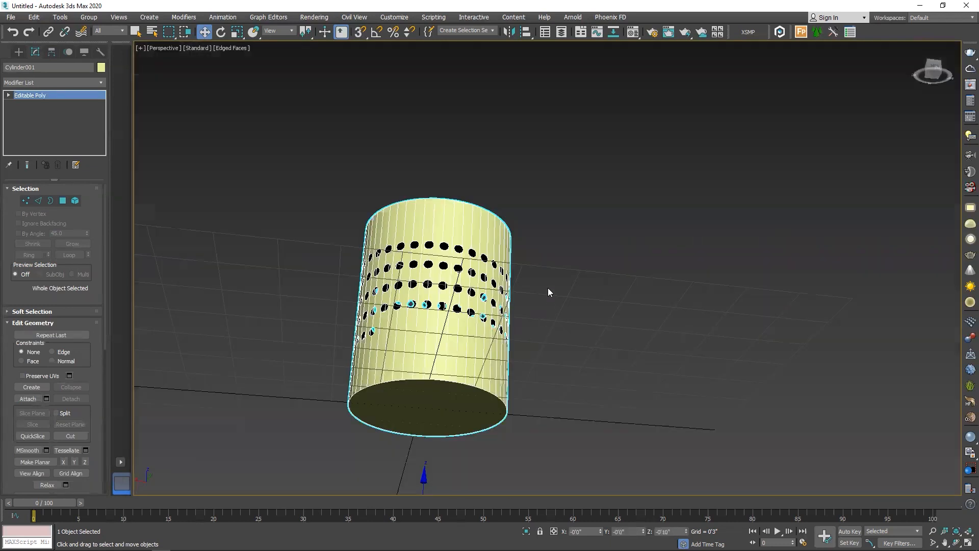
pyautogui.scroll(-3, 549, 292)
pyautogui.keyDown('alt'); pyautogui.moveTo(543, 313); pyautogui.dragTo(542, 375, button='middle'); pyautogui.keyUp('alt')
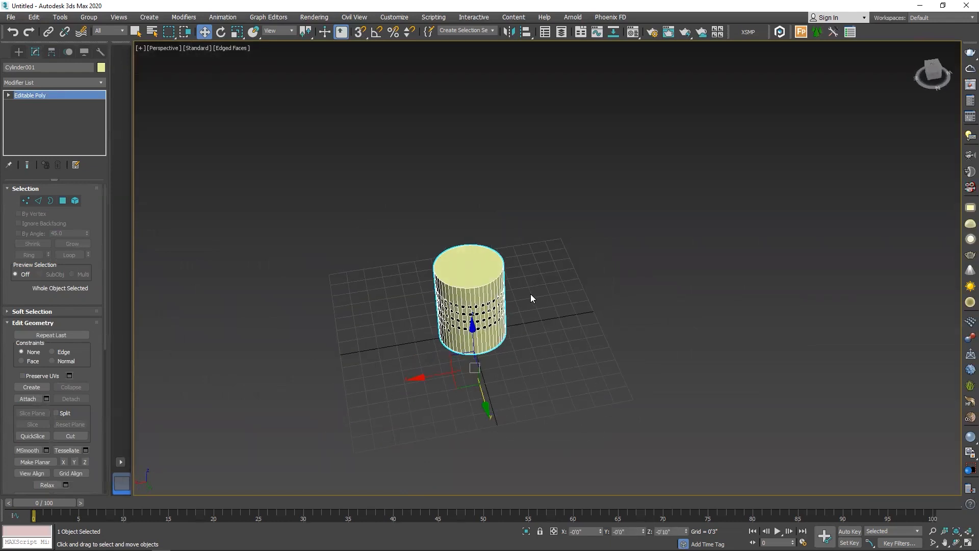
# Create a V-Ray physical camera in the front view, placed above the cylinder and aimed straight down at its base
pyautogui.press('f')
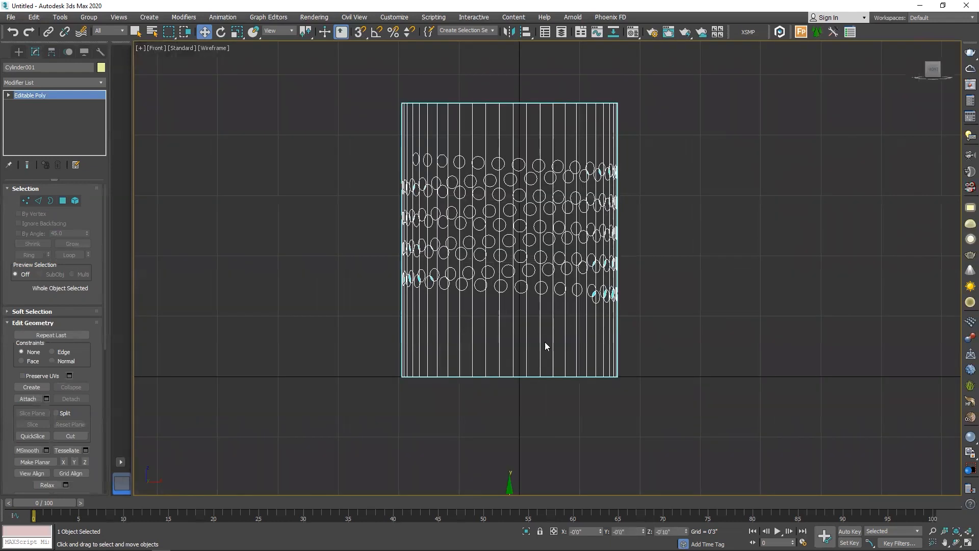
pyautogui.scroll(-5, 545, 342)
pyautogui.click(19, 52)
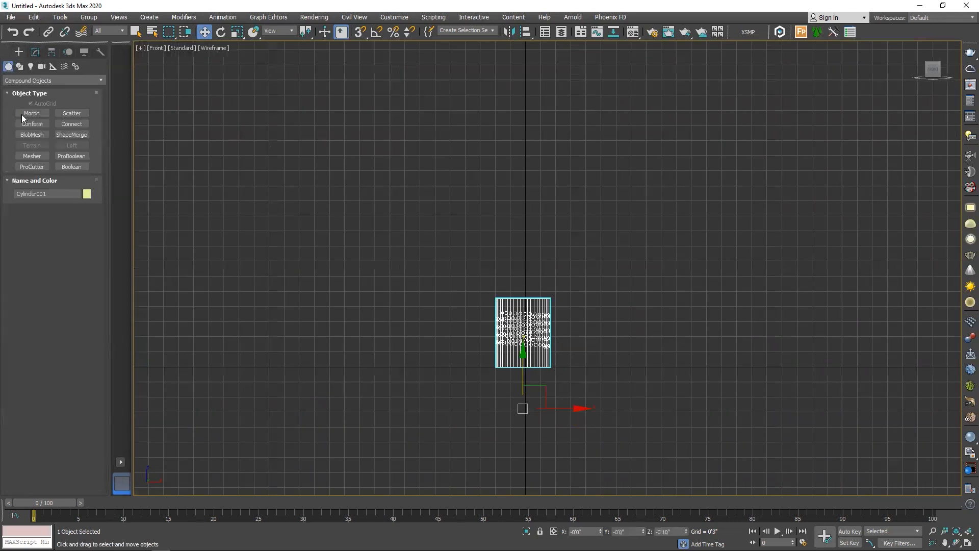
pyautogui.click(41, 66)
pyautogui.click(36, 81)
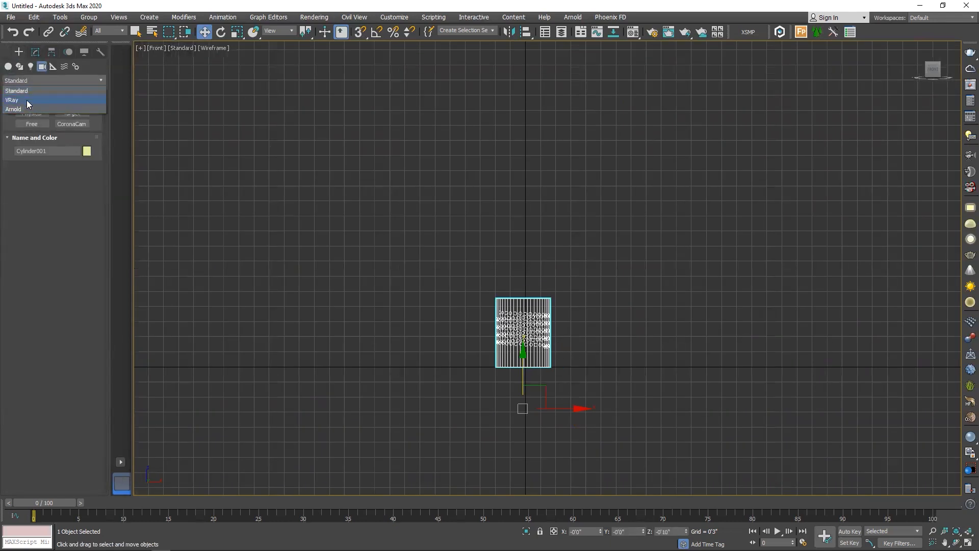
pyautogui.click(27, 100)
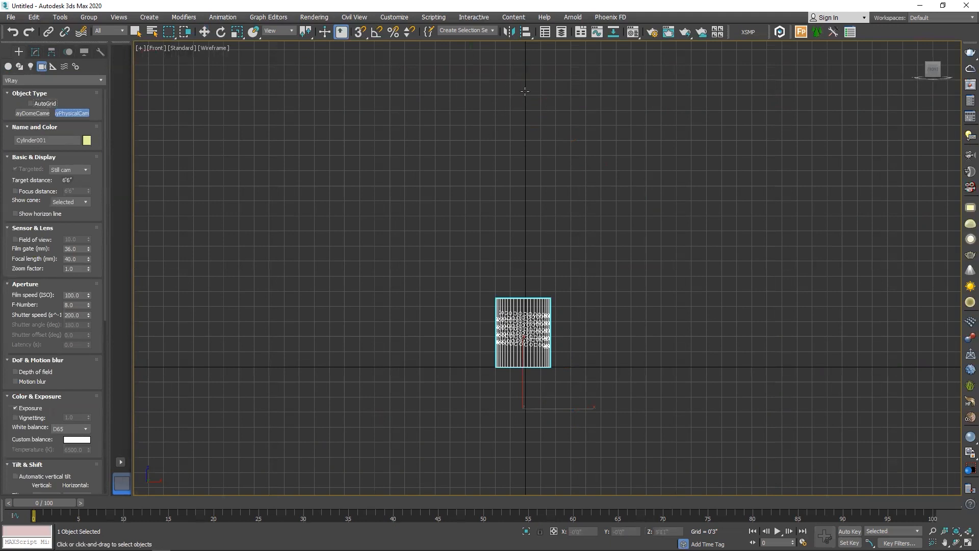
pyautogui.moveTo(525, 90); pyautogui.dragTo(523, 358)
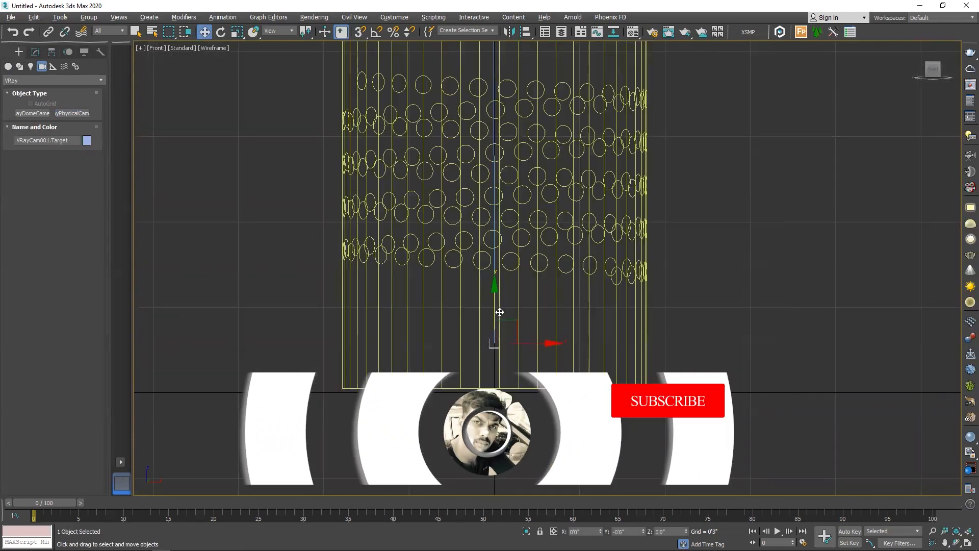
pyautogui.moveTo(498, 312); pyautogui.dragTo(503, 341)
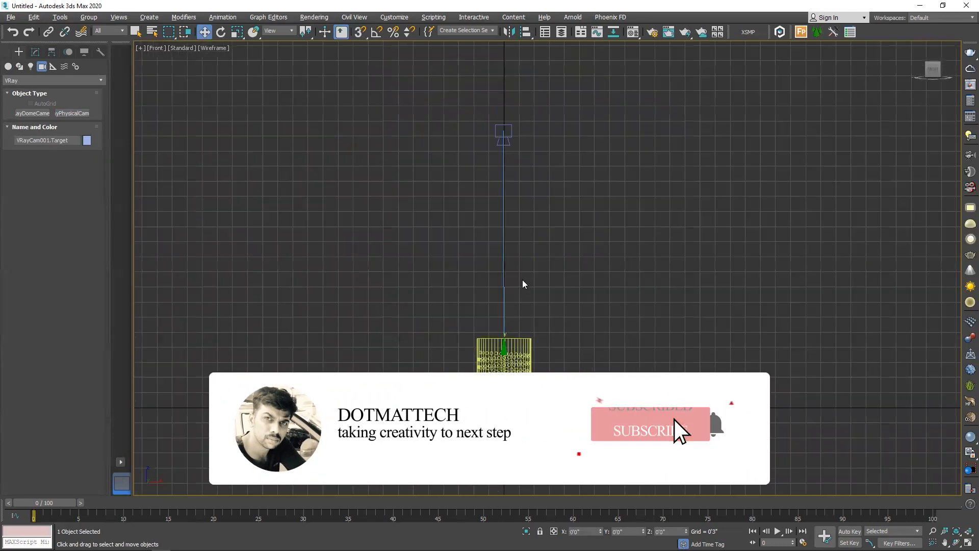
# Align the camera to the cylinder in X, Y and Z, center to center
pyautogui.click(511, 132)
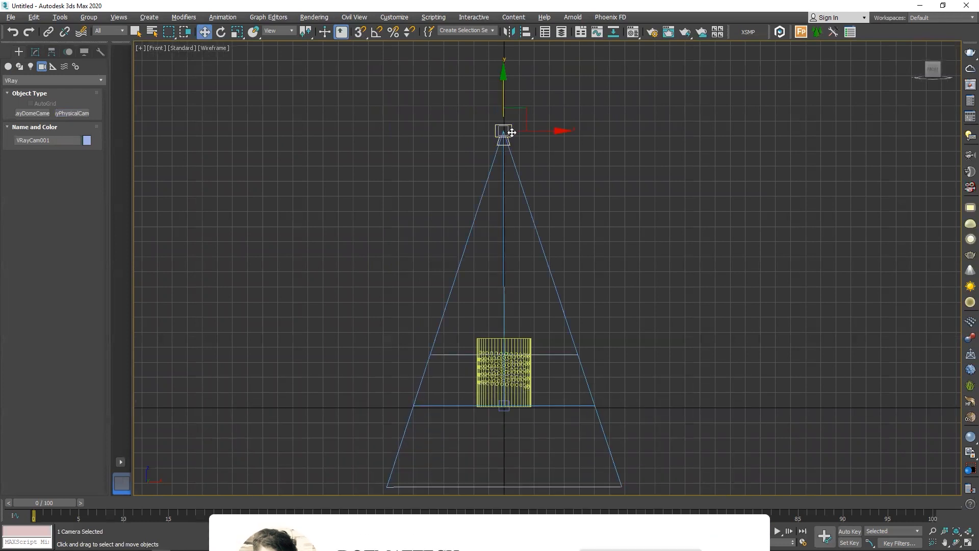
pyautogui.hotkey('alt', 'a')
pyautogui.click(529, 346)
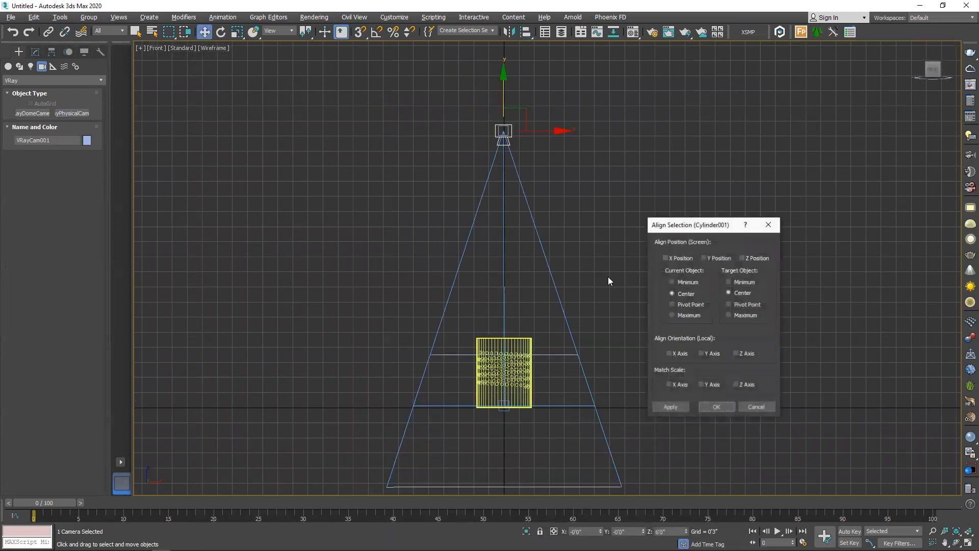
pyautogui.click(677, 261)
pyautogui.click(716, 258)
pyautogui.click(748, 258)
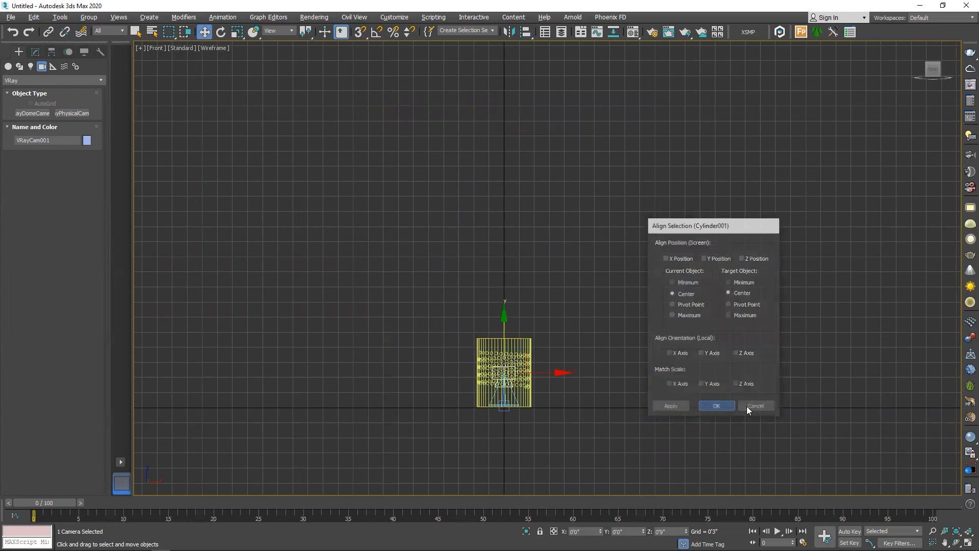
pyautogui.click(715, 406)
# Raise the aligned camera straight up above the cylinder to a height of about 3'11" and check the setup in perspective
pyautogui.scroll(3, 560, 376)
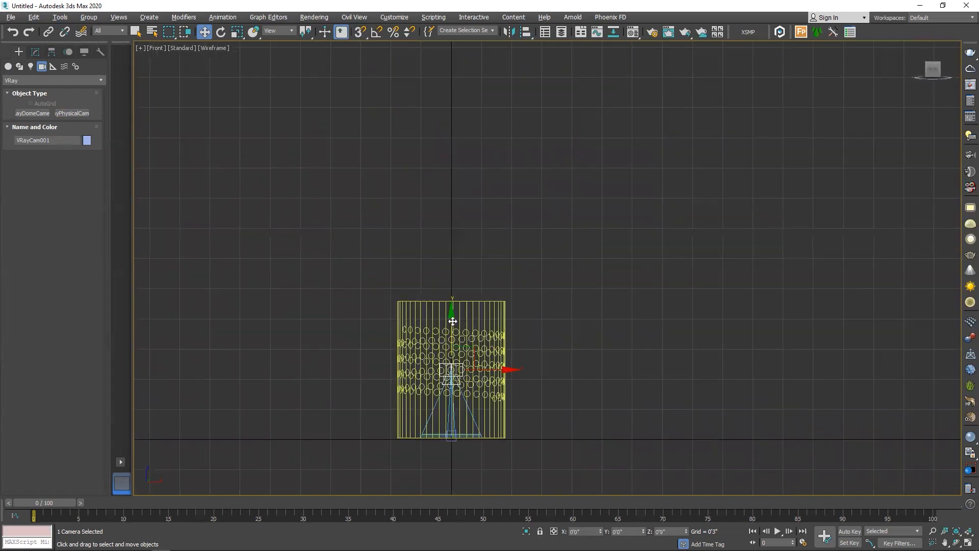
pyautogui.moveTo(453, 321); pyautogui.dragTo(443, 29)
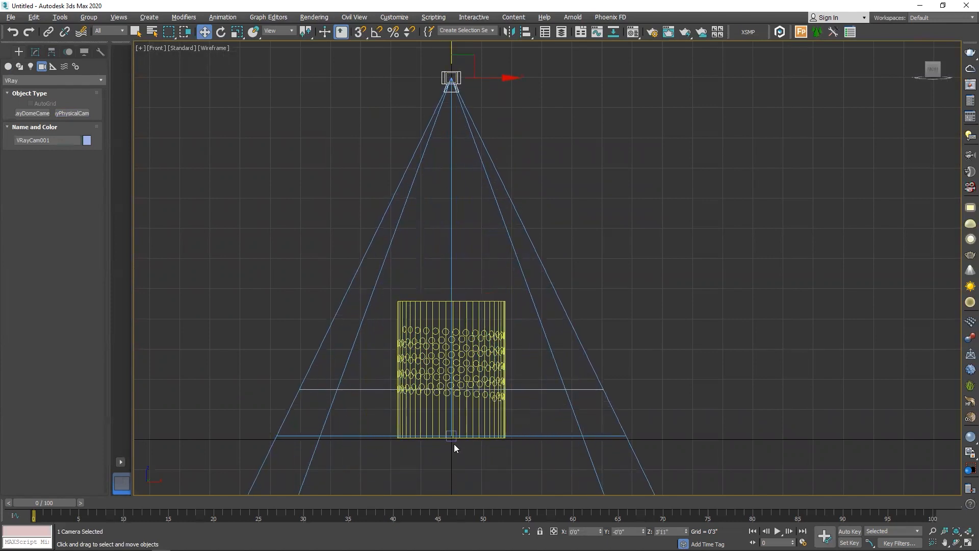
pyautogui.press('t')
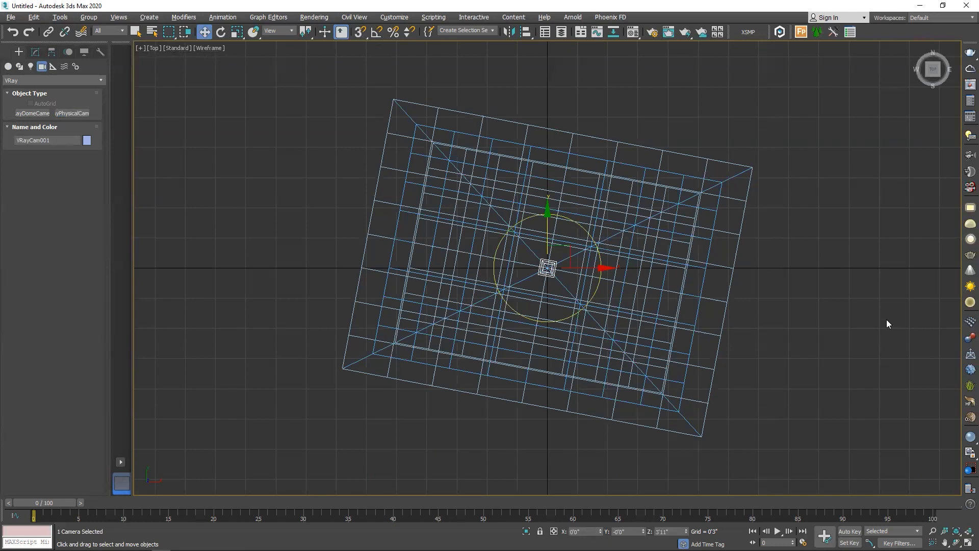
pyautogui.press('p')
pyautogui.keyDown('alt'); pyautogui.moveTo(505, 392); pyautogui.dragTo(500, 365, button='middle'); pyautogui.keyUp('alt')
pyautogui.moveTo(500, 365); pyautogui.dragTo(525, 350, button='middle')
pyautogui.scroll(-3, 526, 351)
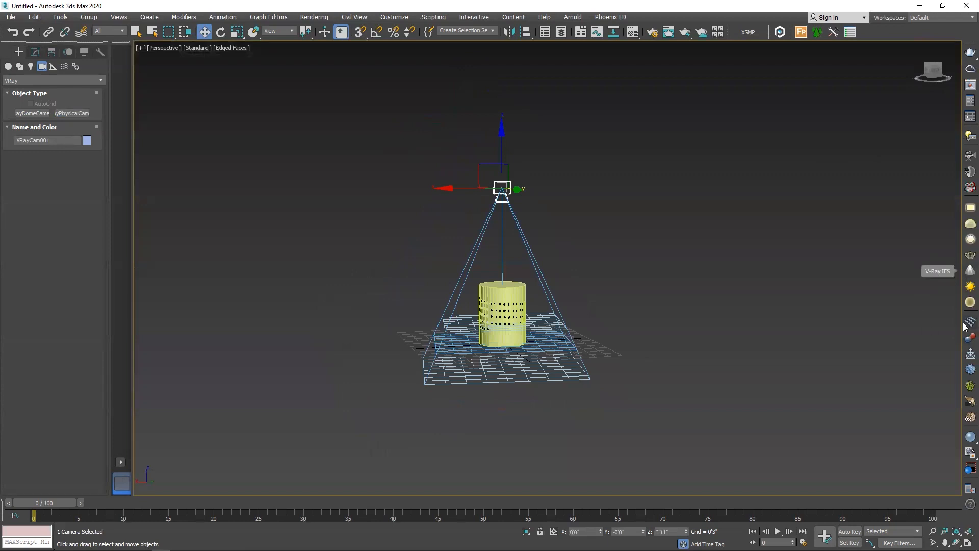
# Place a V-Ray infinite plane on the ground beside the cylinder
pyautogui.click(965, 355)
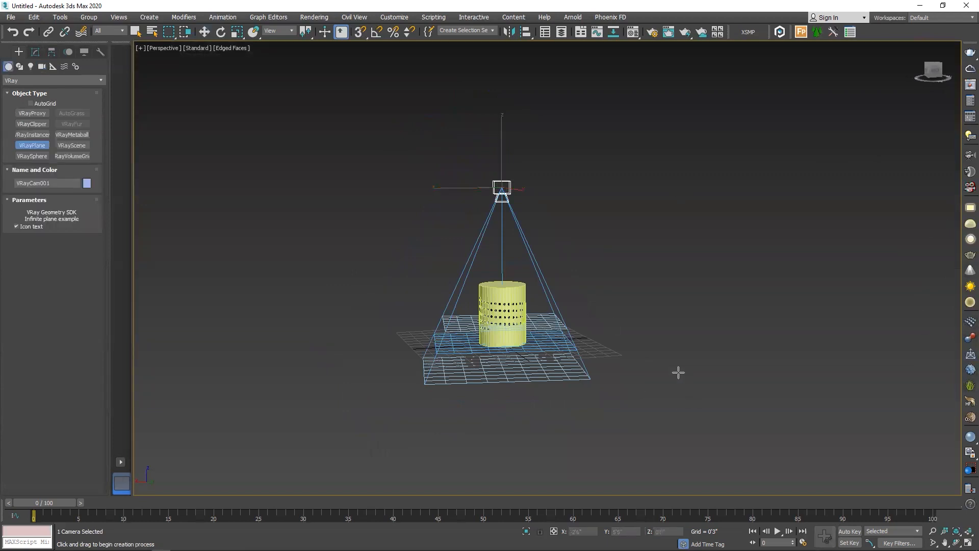
pyautogui.click(700, 379)
pyautogui.press('w')
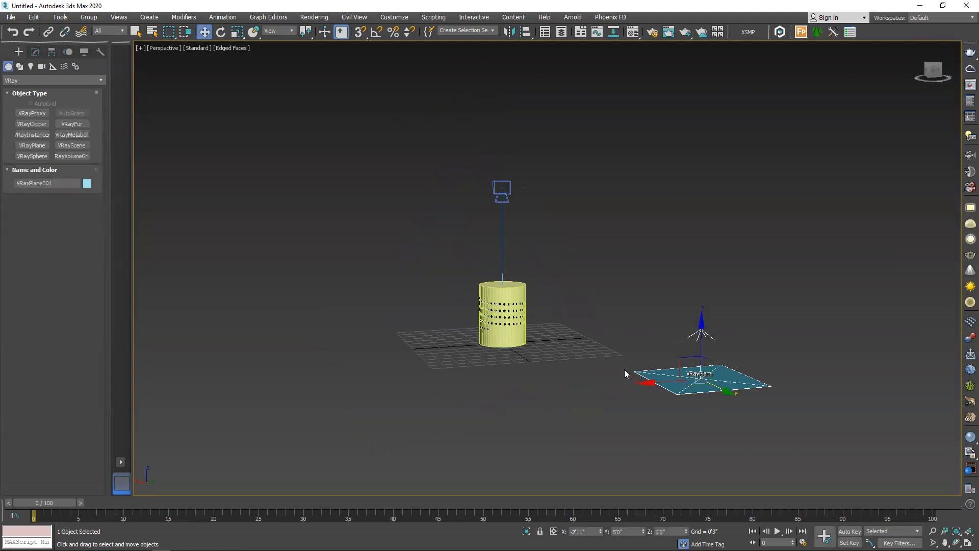
pyautogui.scroll(10, 539, 373)
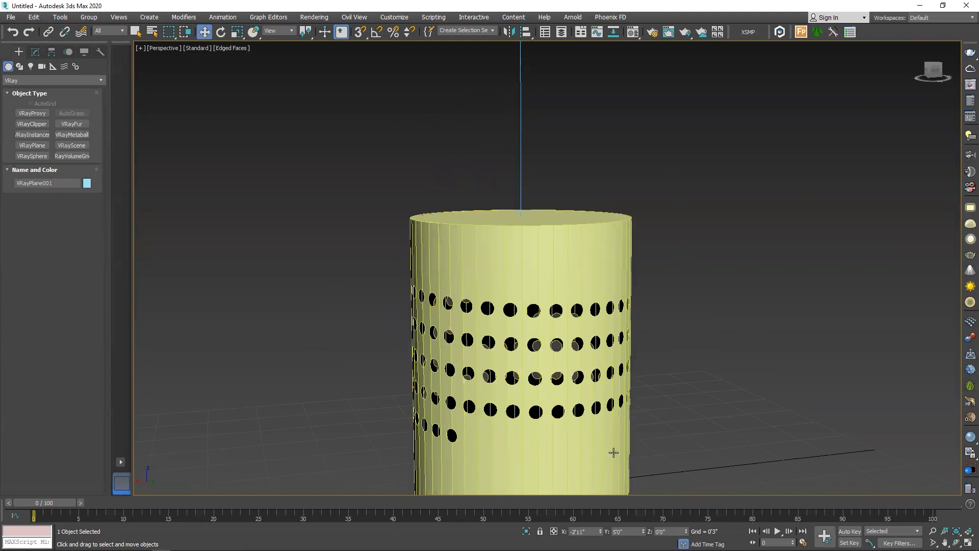
# Create a V-Ray plane light of about 6" by 6" inside the cylinder's outline in the top view
pyautogui.click(31, 67)
pyautogui.click(23, 81)
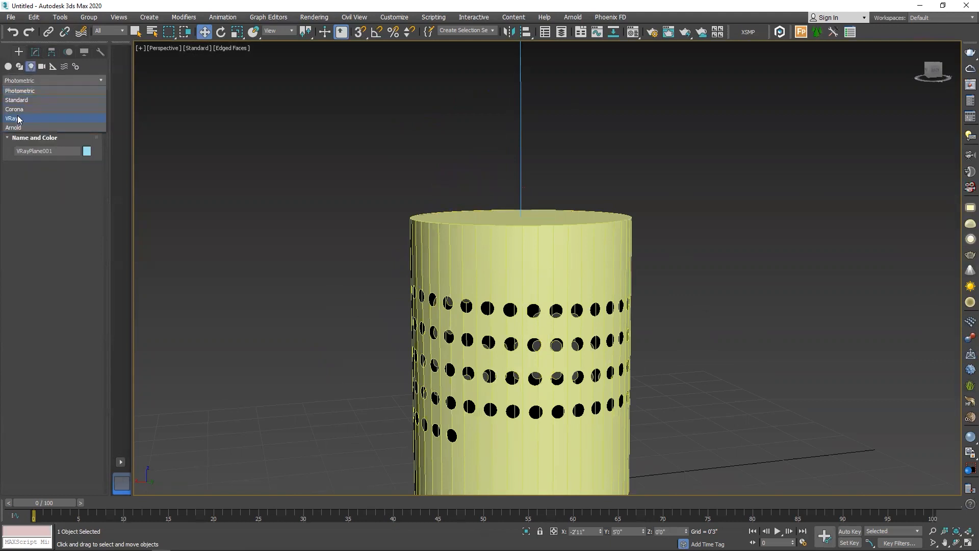
pyautogui.click(17, 118)
pyautogui.click(35, 113)
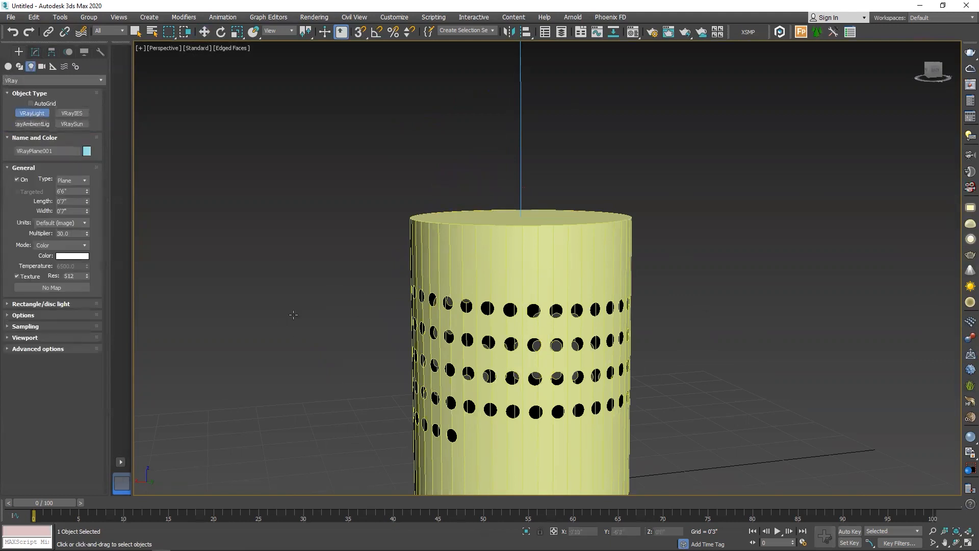
pyautogui.press('t')
pyautogui.scroll(3, 543, 272)
pyautogui.moveTo(496, 234); pyautogui.dragTo(600, 327)
pyautogui.press('w')
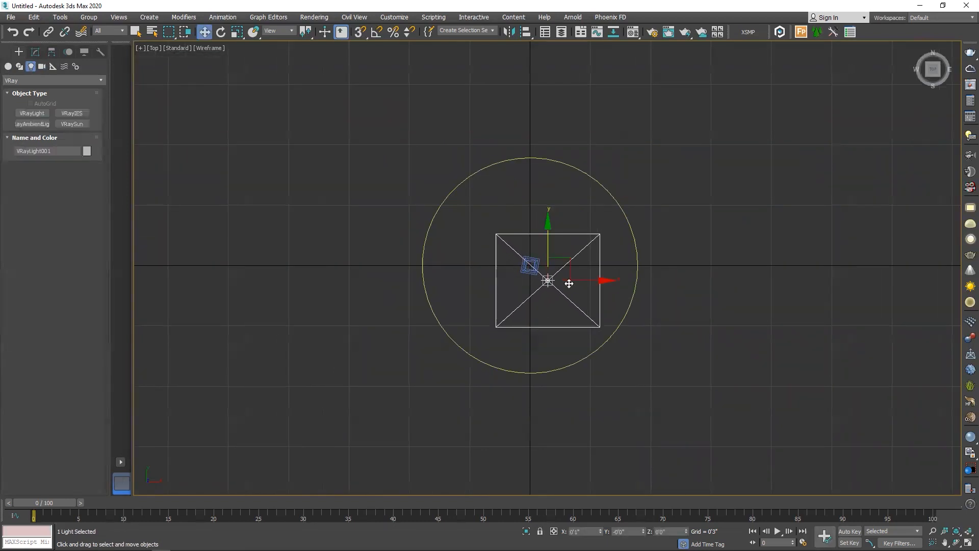
# Align the plane light to the cylinder in X, Y and Z, center to center
pyautogui.hotkey('alt', 'a')
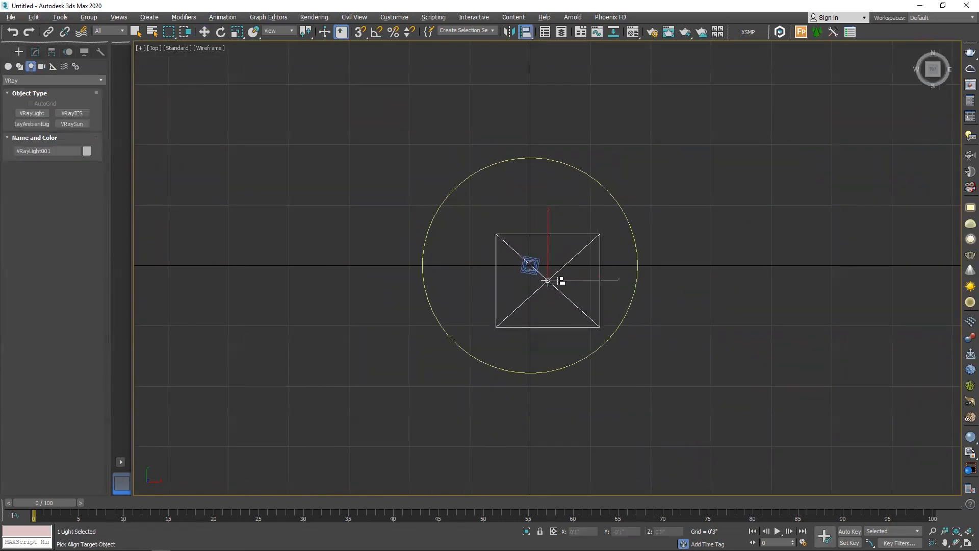
pyautogui.click(531, 159)
pyautogui.click(686, 259)
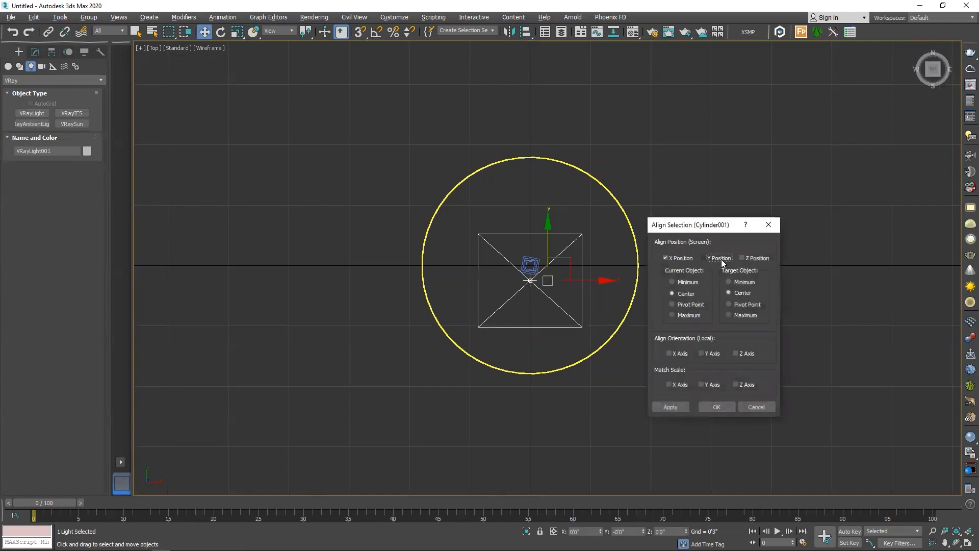
pyautogui.click(721, 259)
pyautogui.click(744, 258)
pyautogui.click(714, 407)
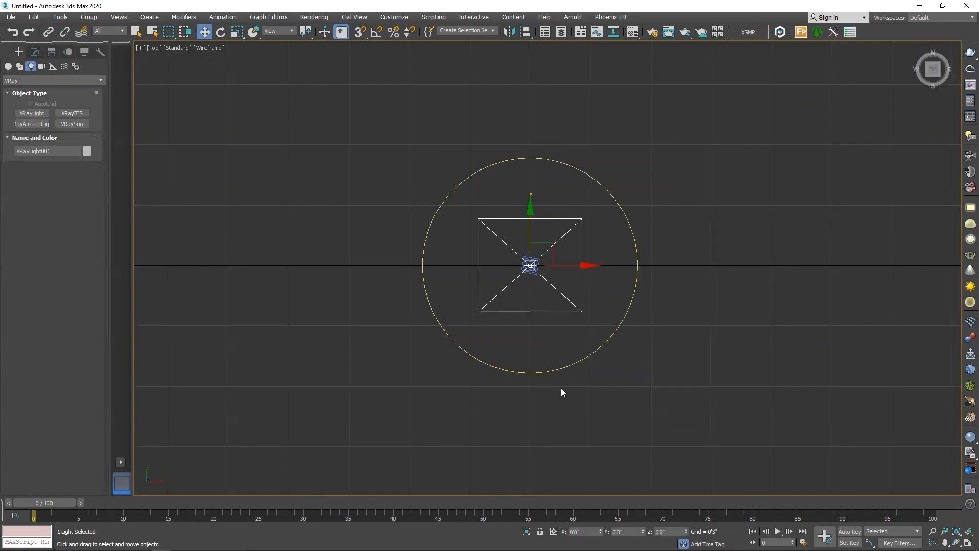
# Lower the light inside the cylinder in the front view to about 3" above the ground, below the rows of holes
pyautogui.press('f')
pyautogui.scroll(3, 463, 393)
pyautogui.scroll(-3, 549, 336)
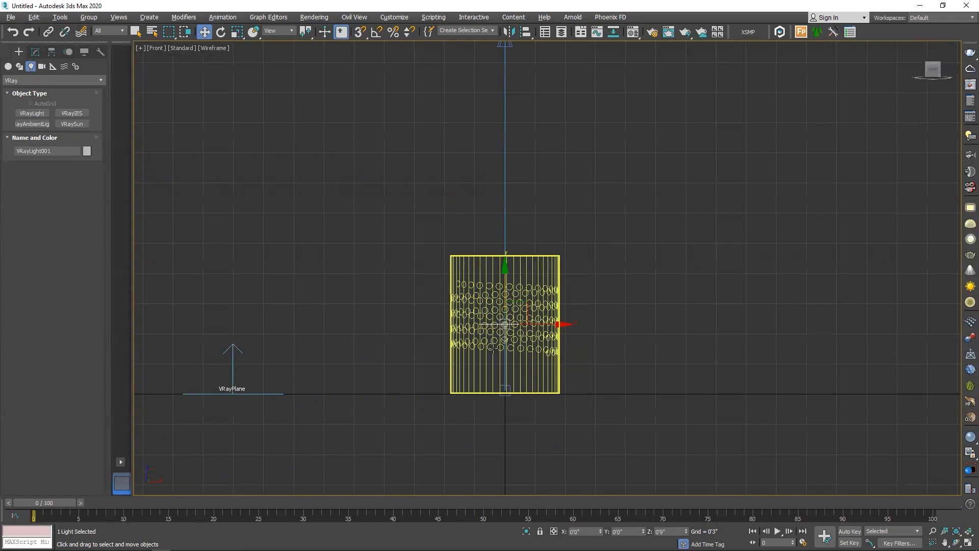
pyautogui.scroll(2, 493, 348)
pyautogui.moveTo(510, 273); pyautogui.dragTo(516, 330)
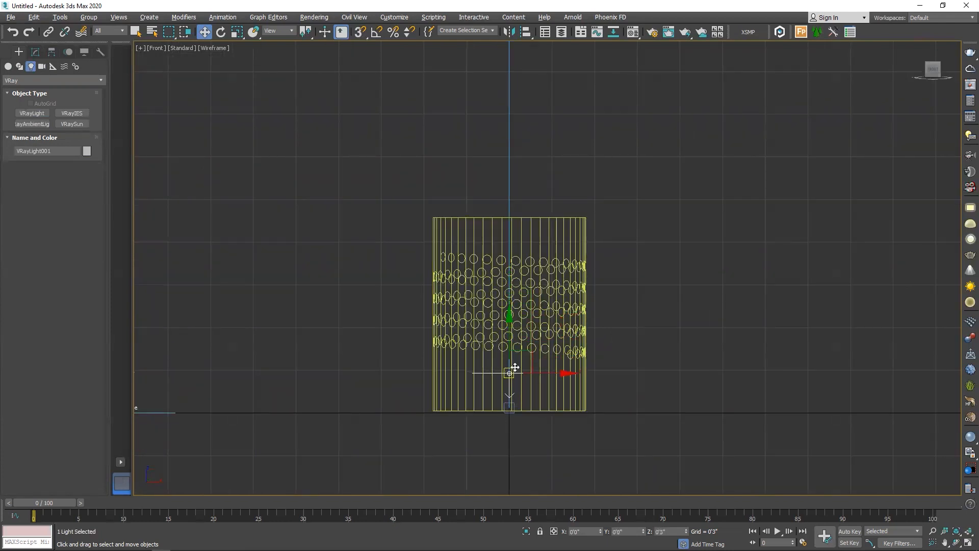
# Turn on the Double-sided and Invisible options of the plane light
pyautogui.press('e')
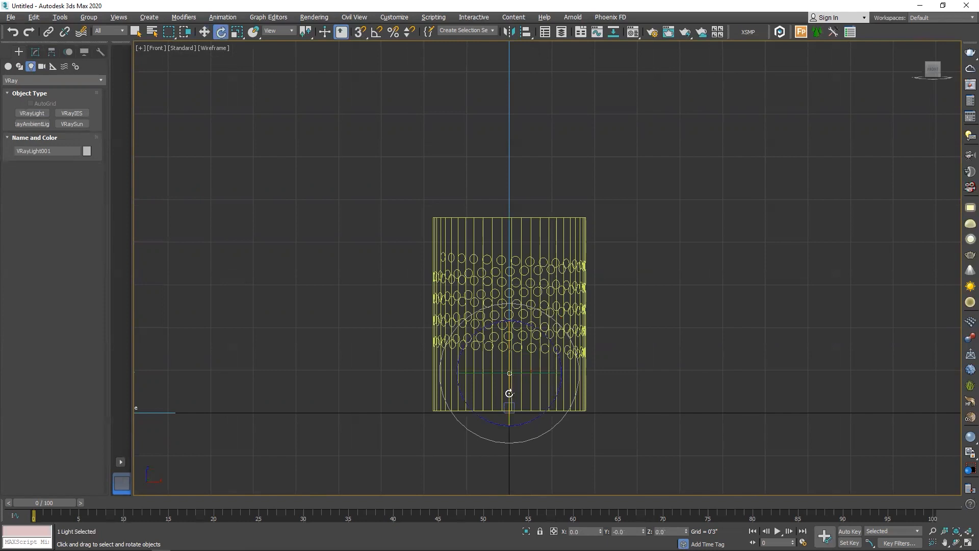
pyautogui.click(35, 50)
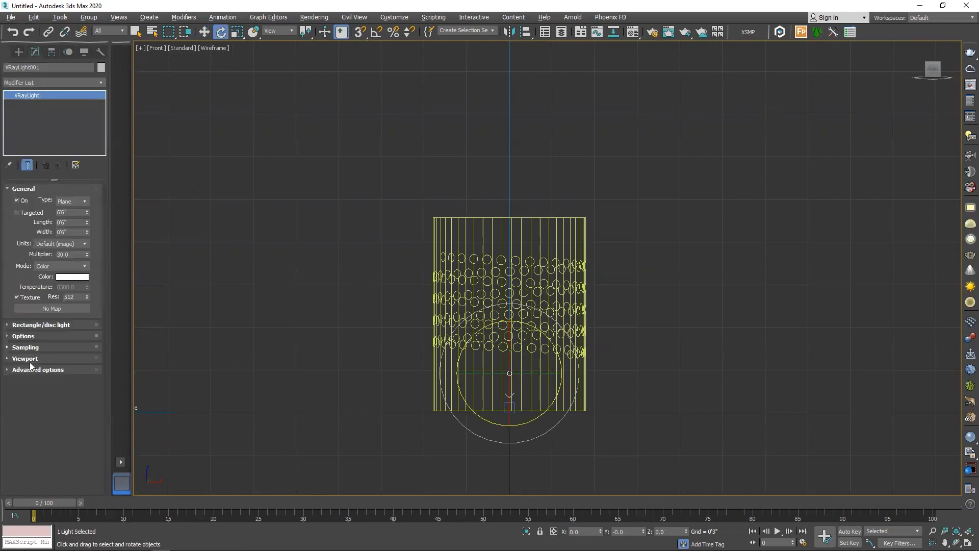
pyautogui.click(23, 336)
pyautogui.click(24, 368)
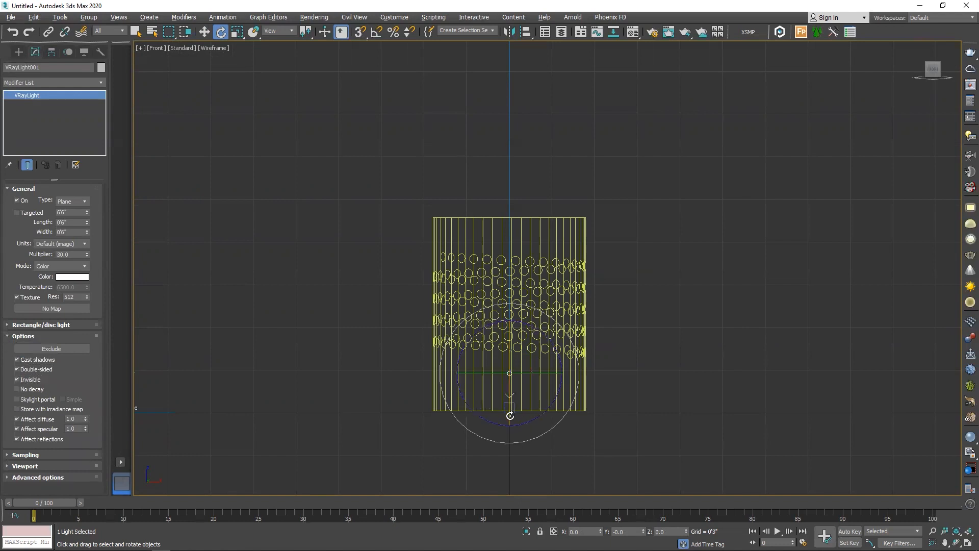
# Rotate the plane light 180 degrees about X using angle snap and raise it to about 4" above the ground
pyautogui.press('a')
pyautogui.moveTo(510, 414); pyautogui.dragTo(518, 322)
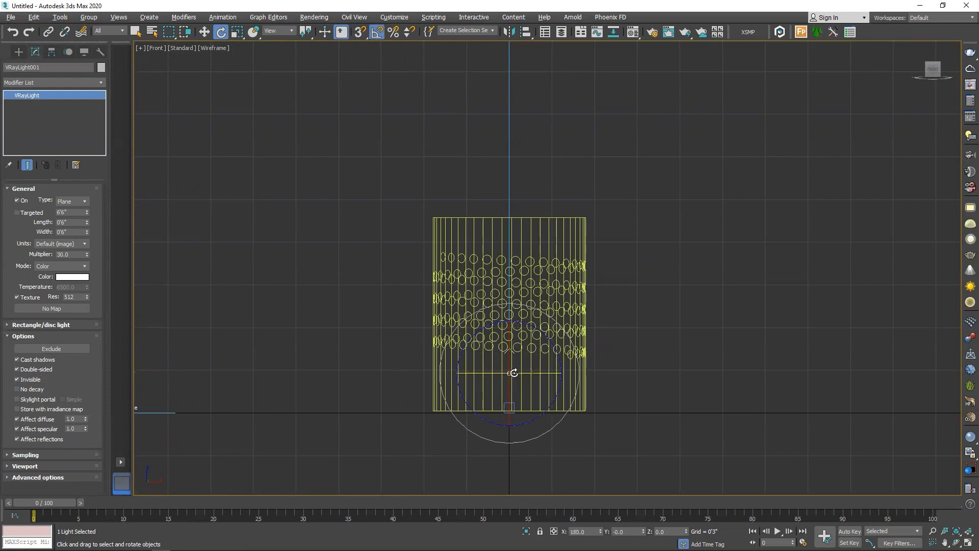
pyautogui.scroll(5, 514, 373)
pyautogui.scroll(-6, 503, 291)
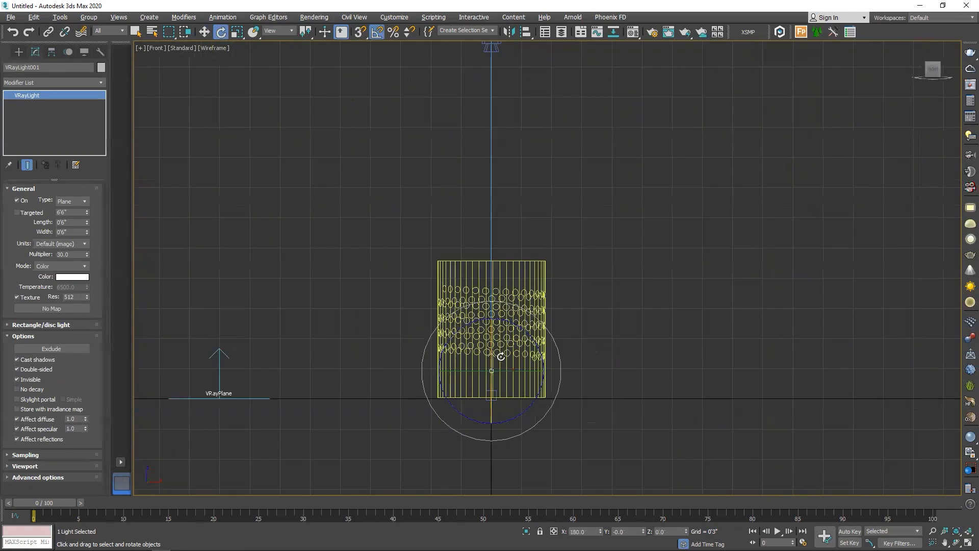
pyautogui.press('w')
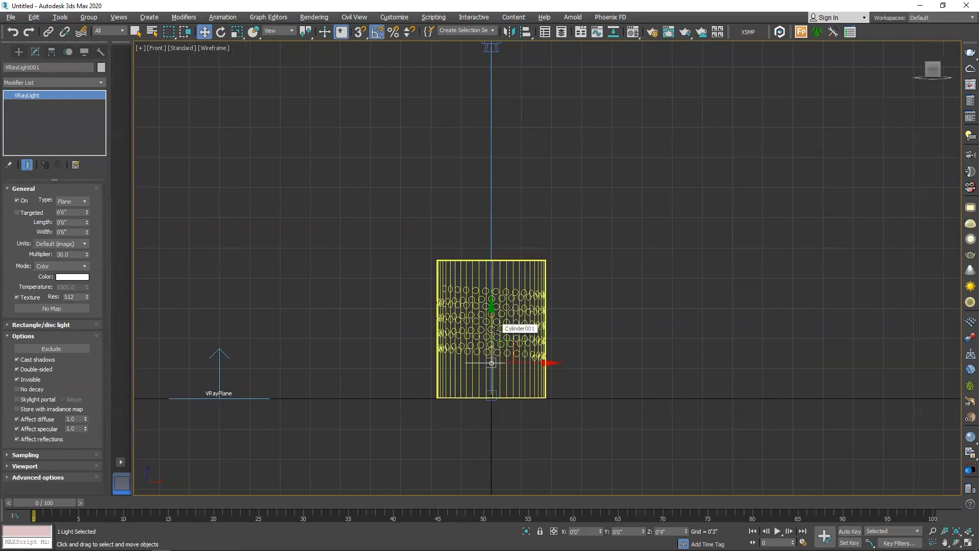
# Start an interactive V-Ray render of the camera view and place the frame buffer clear of the light's parameters
pyautogui.press('c')
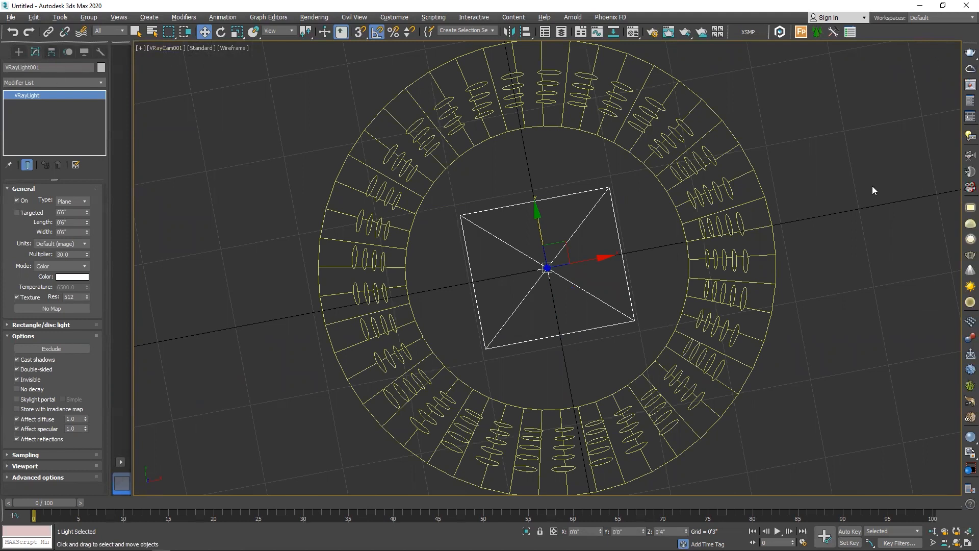
pyautogui.moveTo(964, 53); pyautogui.dragTo(964, 87)
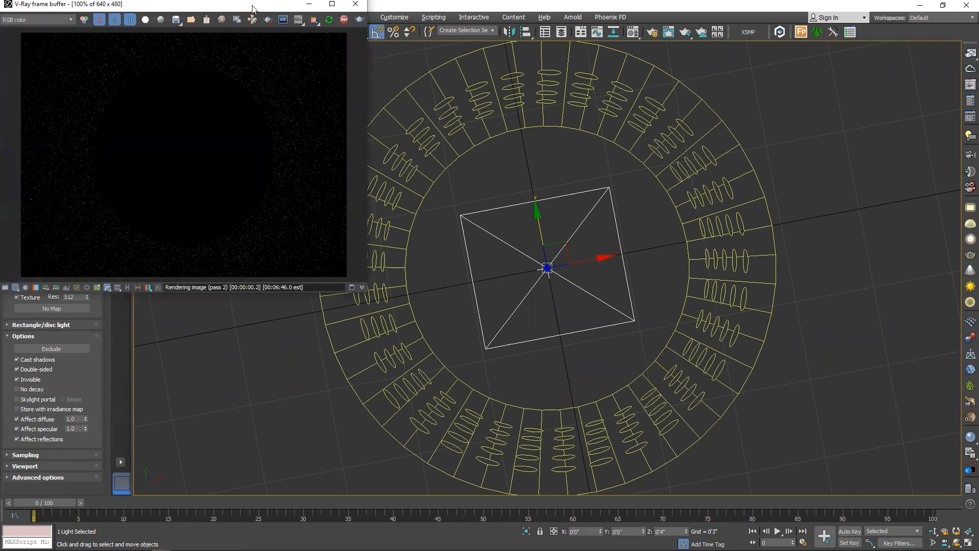
pyautogui.moveTo(252, 11); pyautogui.dragTo(828, 219)
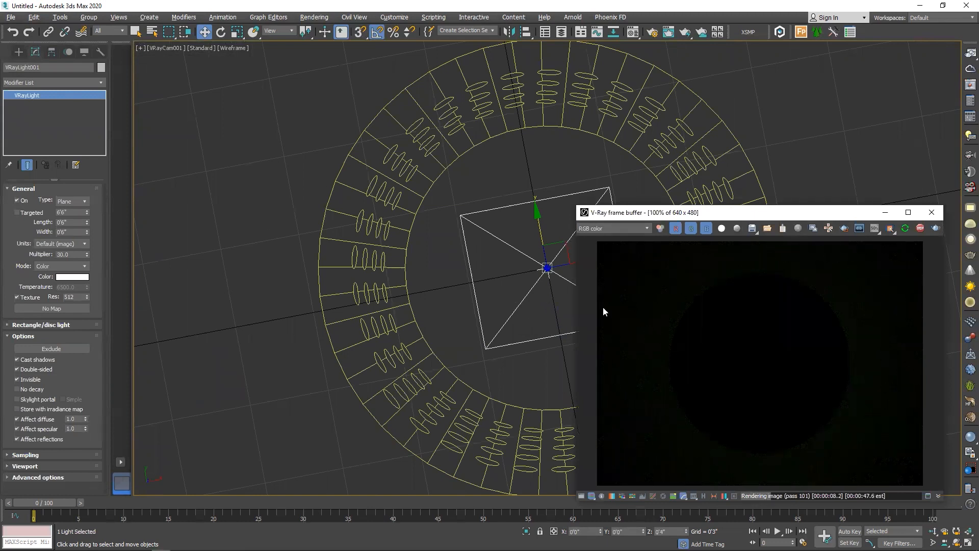
pyautogui.click(652, 32)
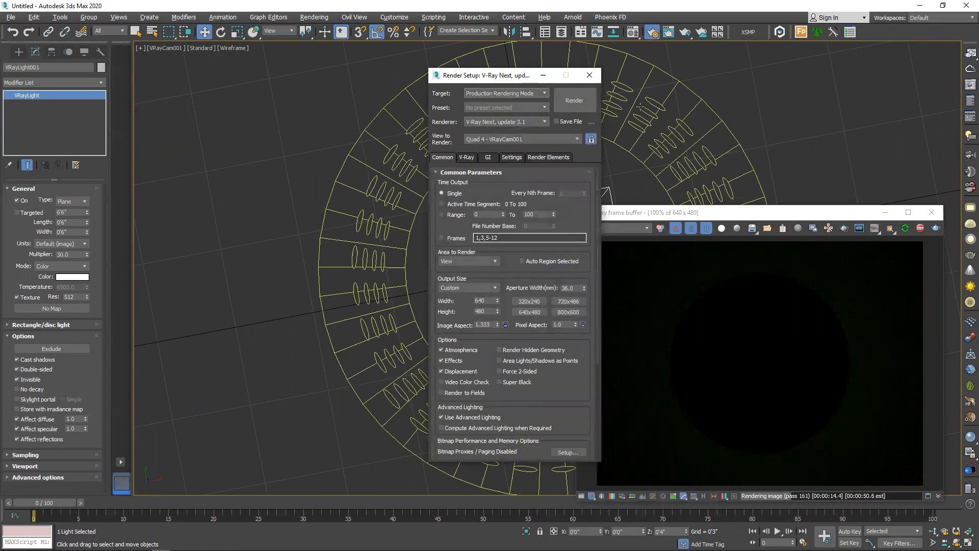
pyautogui.click(590, 75)
# Select the V-Ray camera above the cylinder and set its focal length to 20 mm
pyautogui.hotkey('alt', 'w')
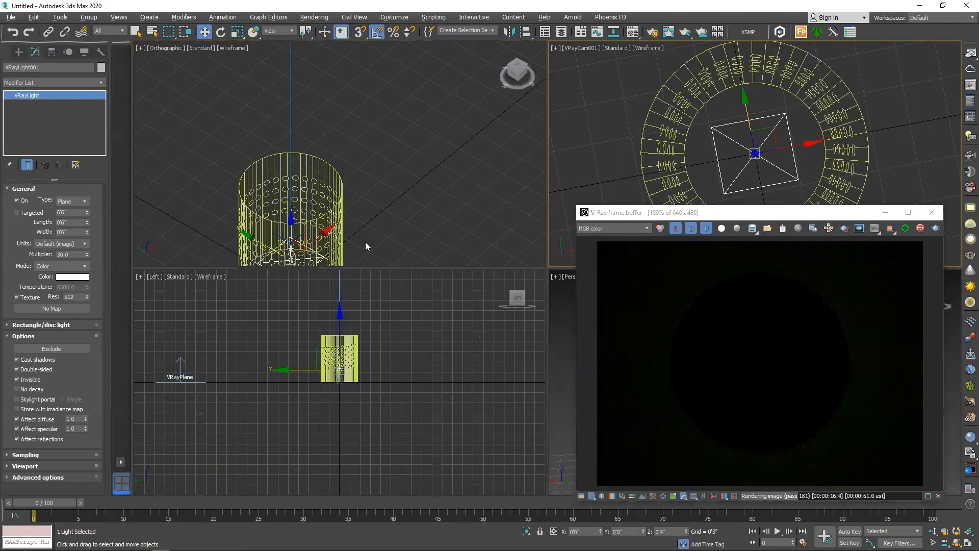
pyautogui.scroll(-4, 374, 184)
pyautogui.keyDown('alt'); pyautogui.moveTo(363, 226); pyautogui.dragTo(379, 159, button='middle'); pyautogui.keyUp('alt')
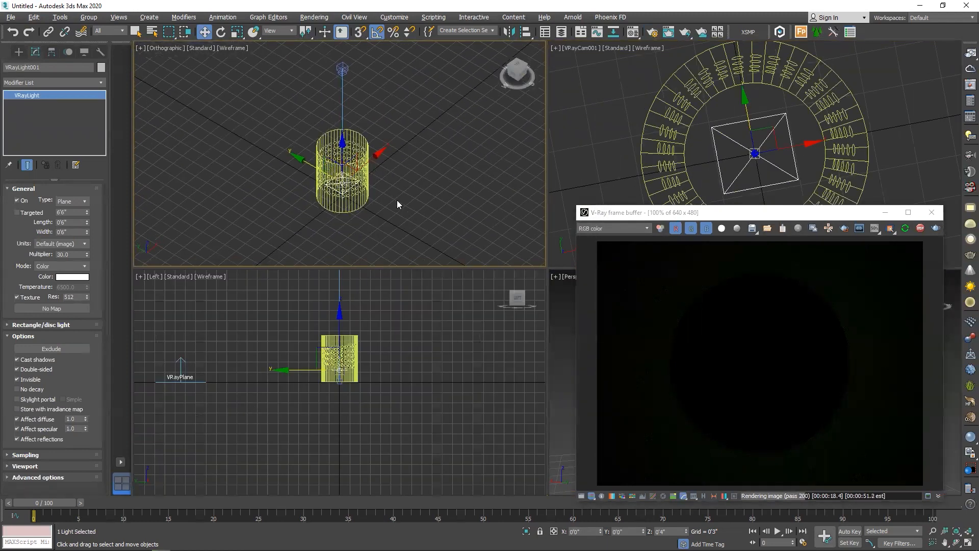
pyautogui.click(349, 76)
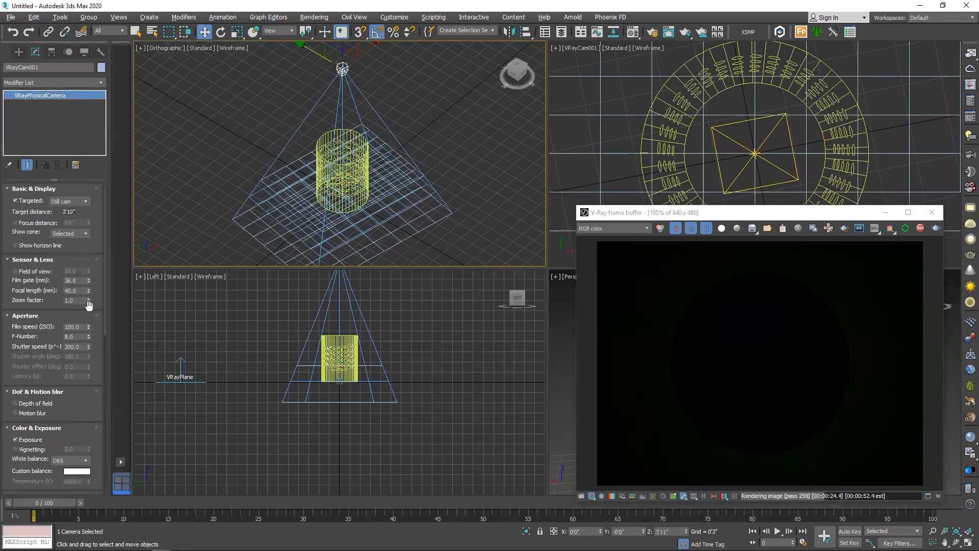
pyautogui.moveTo(89, 291); pyautogui.dragTo(92, 316)
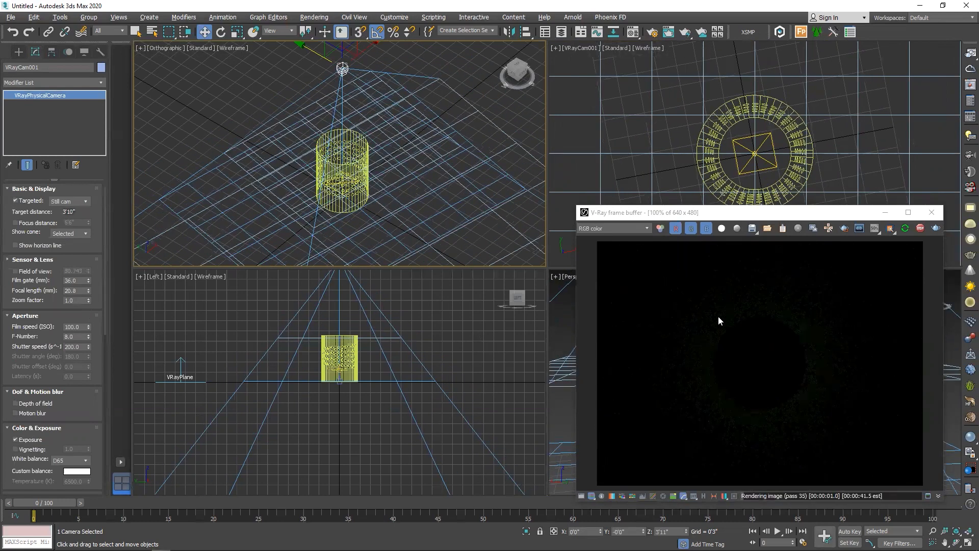
# Limit selection to lights, select the plane light inside the cylinder and raise its multiplier to 2143
pyautogui.click(342, 213)
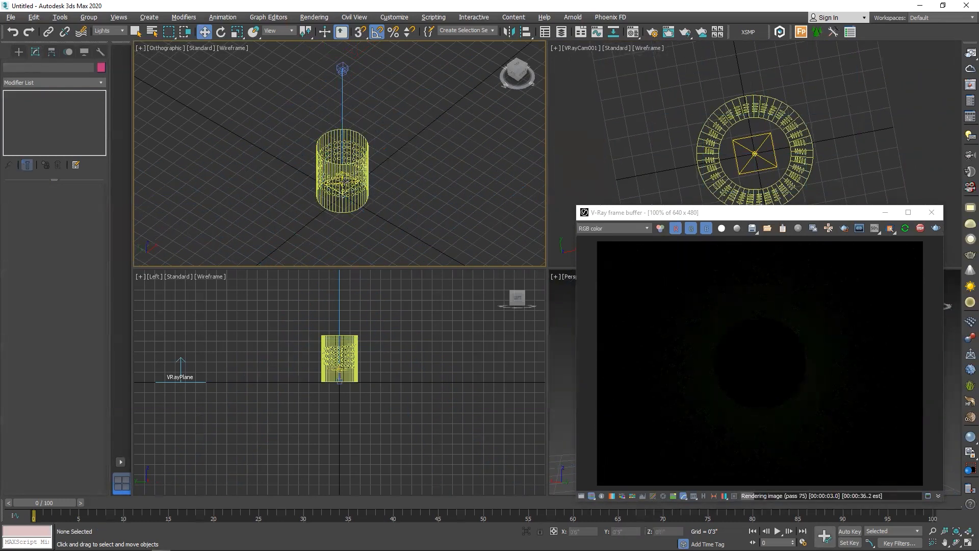
pyautogui.click(366, 180)
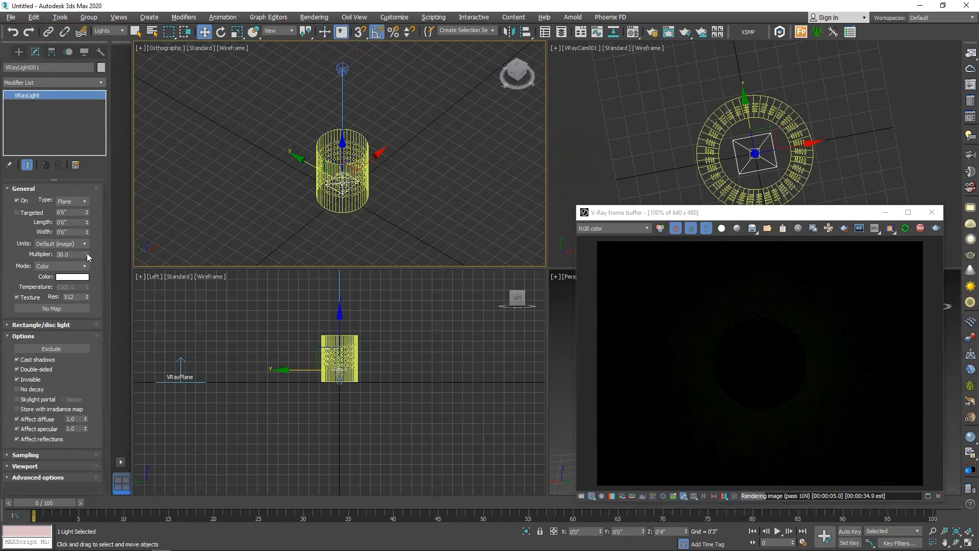
pyautogui.moveTo(86, 254); pyautogui.dragTo(104, 487)
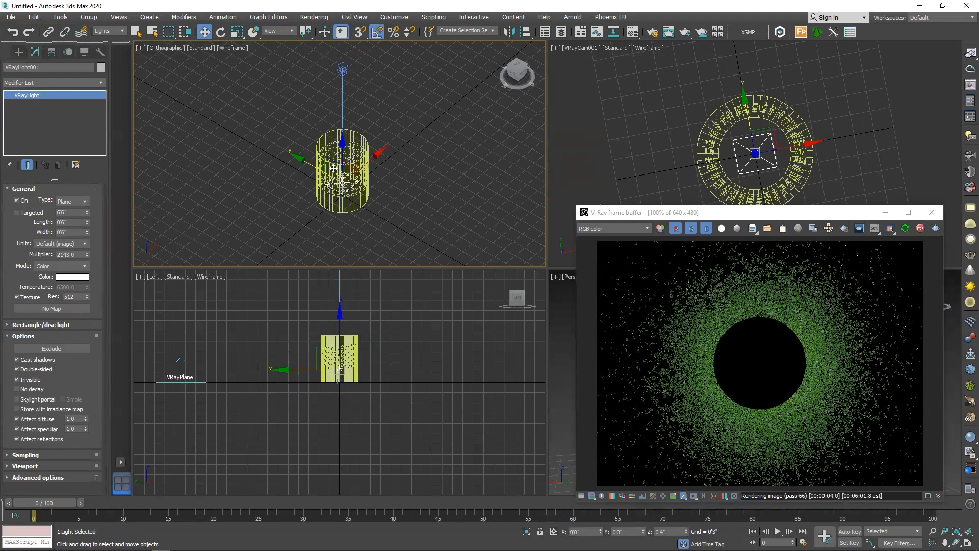
# Raise the plane light to about 1'2", near the cylinder's top, and rotate it to face downward
pyautogui.moveTo(343, 151); pyautogui.dragTo(344, 125)
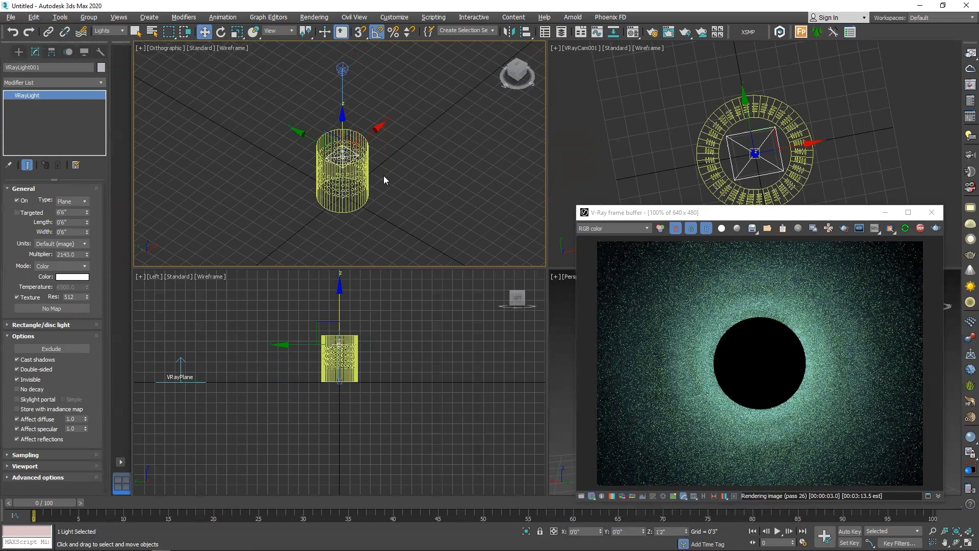
pyautogui.keyDown('alt'); pyautogui.moveTo(380, 177); pyautogui.dragTo(317, 153, button='middle'); pyautogui.keyUp('alt')
pyautogui.scroll(4, 317, 152)
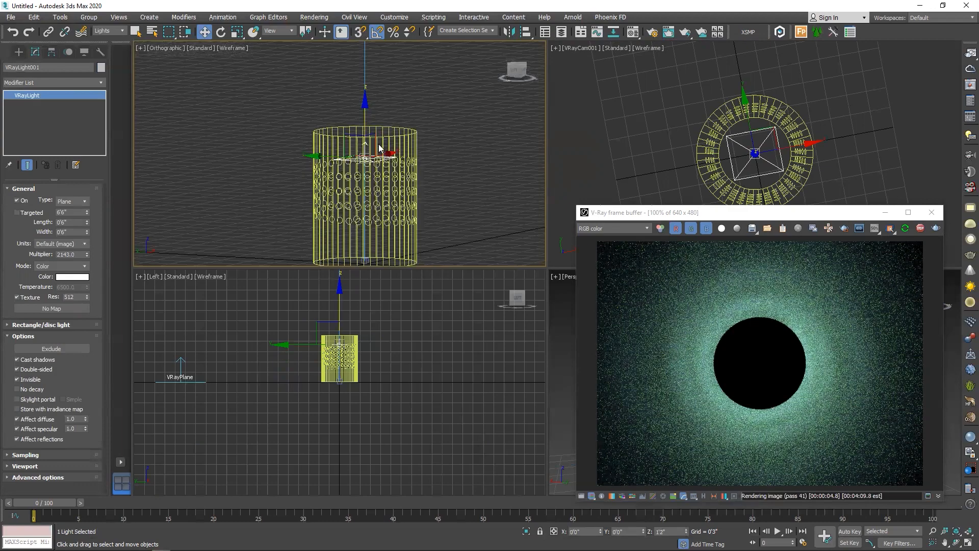
pyautogui.press('e')
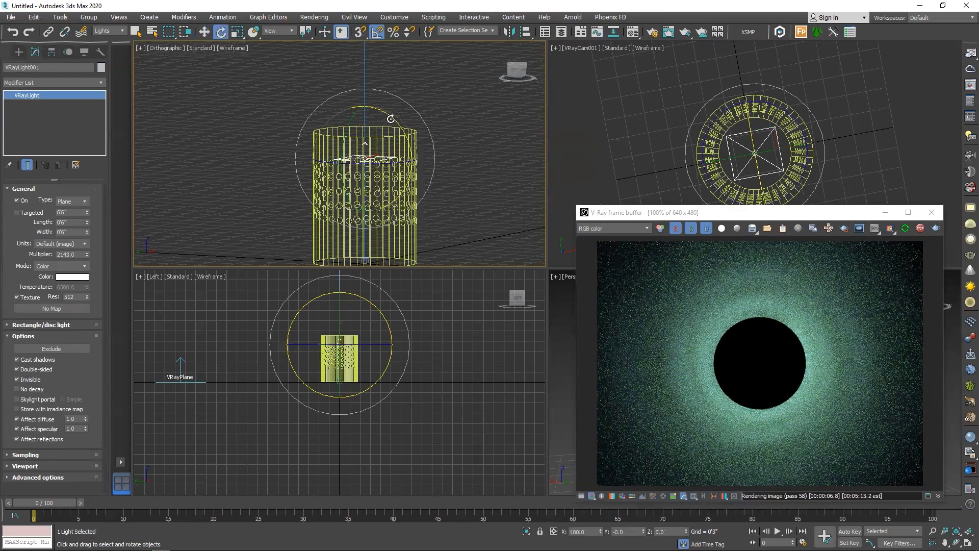
pyautogui.moveTo(386, 113); pyautogui.dragTo(434, 213)
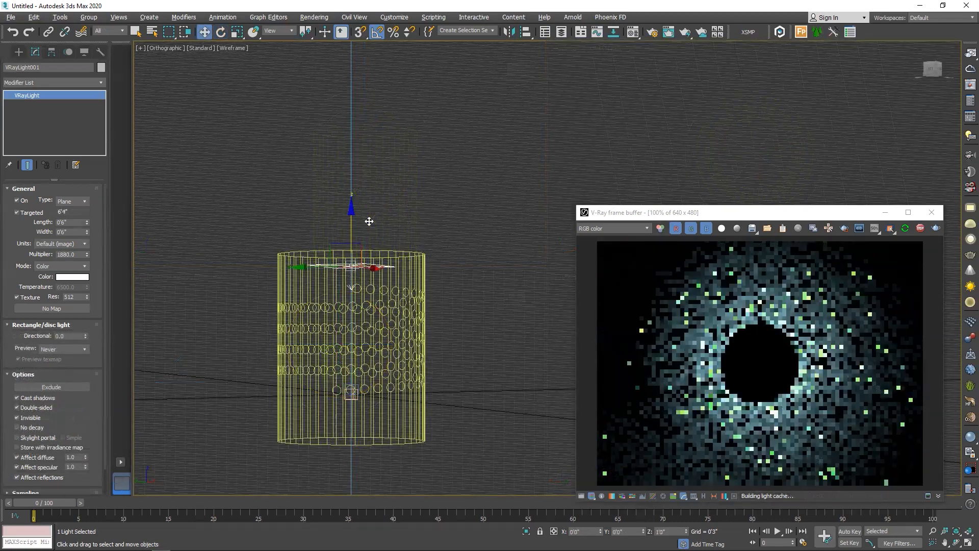
# Set the plane light's directional preview to Always
pyautogui.moveTo(369, 221); pyautogui.dragTo(369, 222)
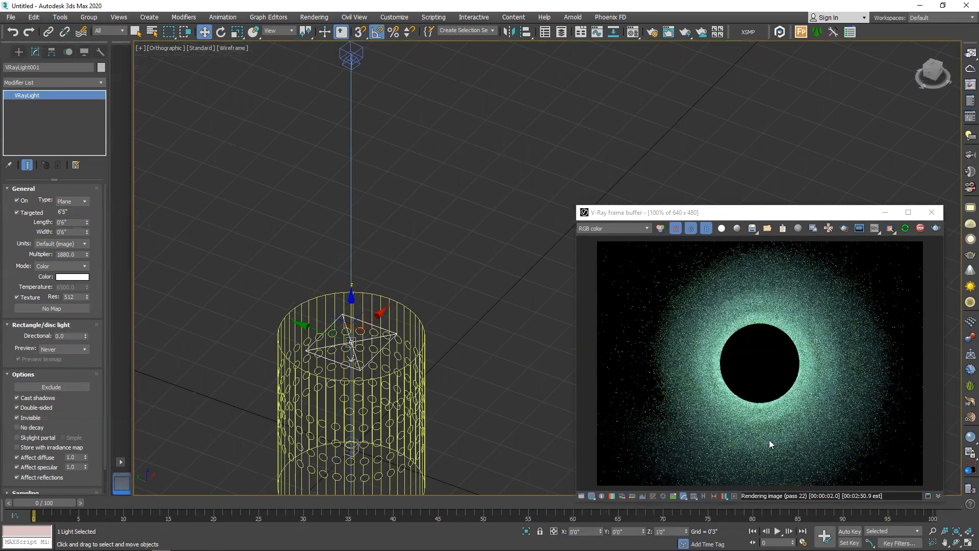
pyautogui.click(71, 349)
pyautogui.click(61, 363)
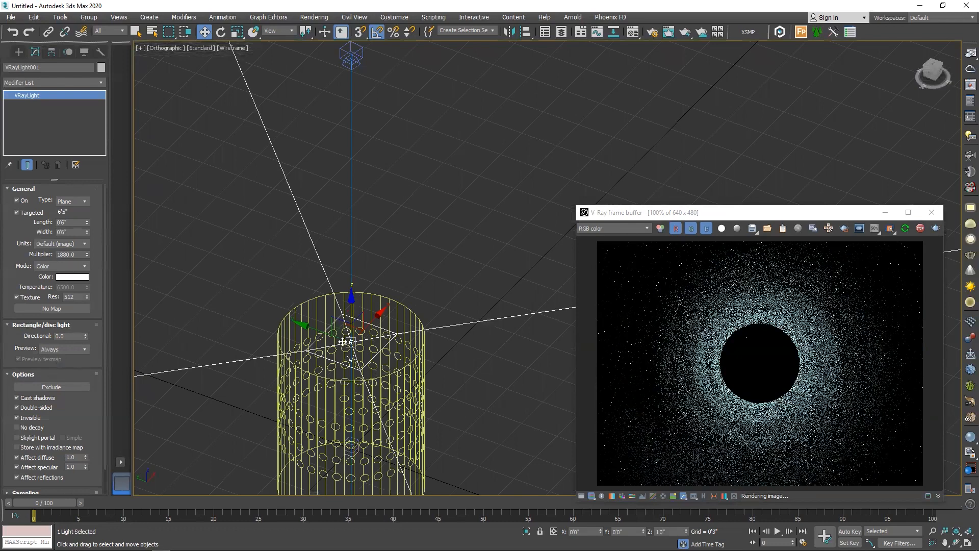
pyautogui.scroll(-10, 343, 342)
pyautogui.scroll(3, 280, 347)
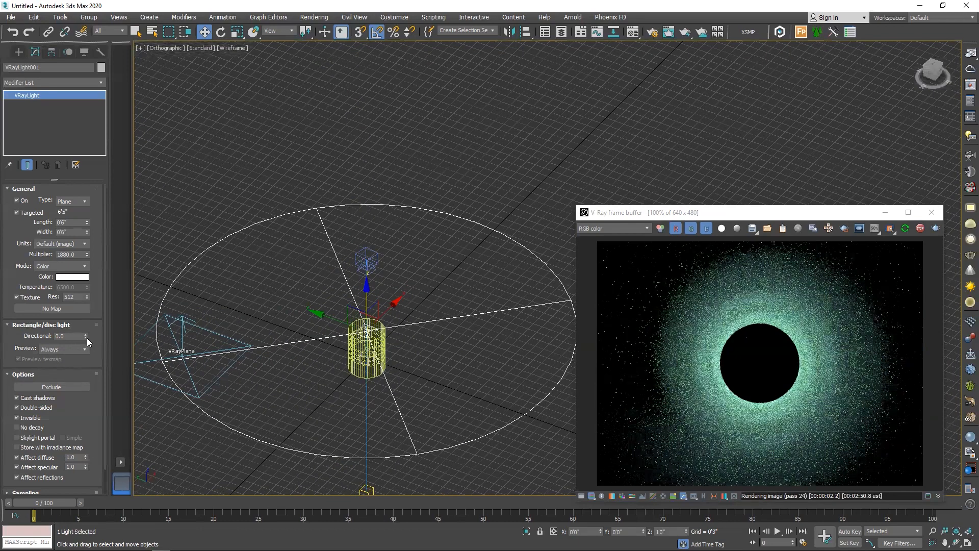
# Narrow the plane light's spread by setting its Directional value to 0.21
pyautogui.moveTo(85, 336); pyautogui.dragTo(92, 308)
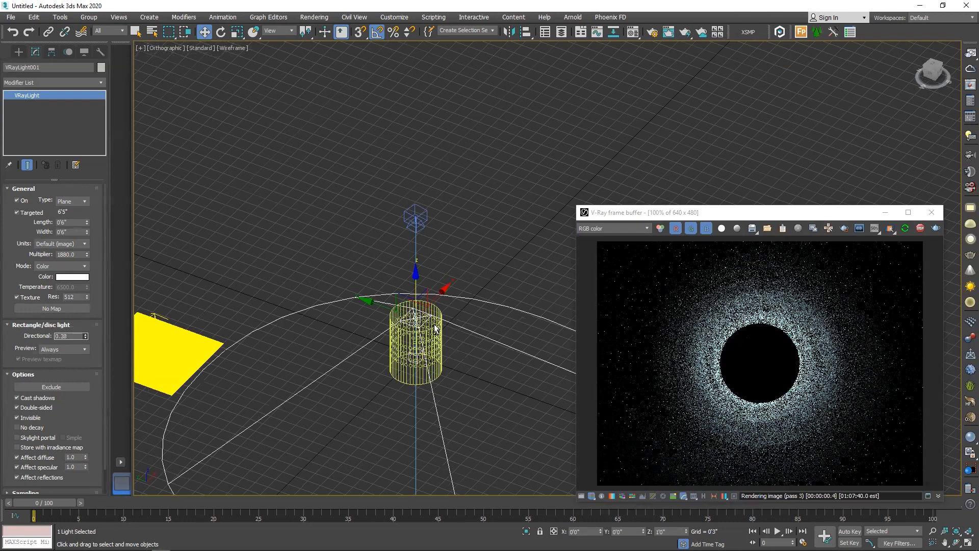
pyautogui.keyDown('alt'); pyautogui.moveTo(436, 329); pyautogui.dragTo(444, 311, button='middle'); pyautogui.keyUp('alt')
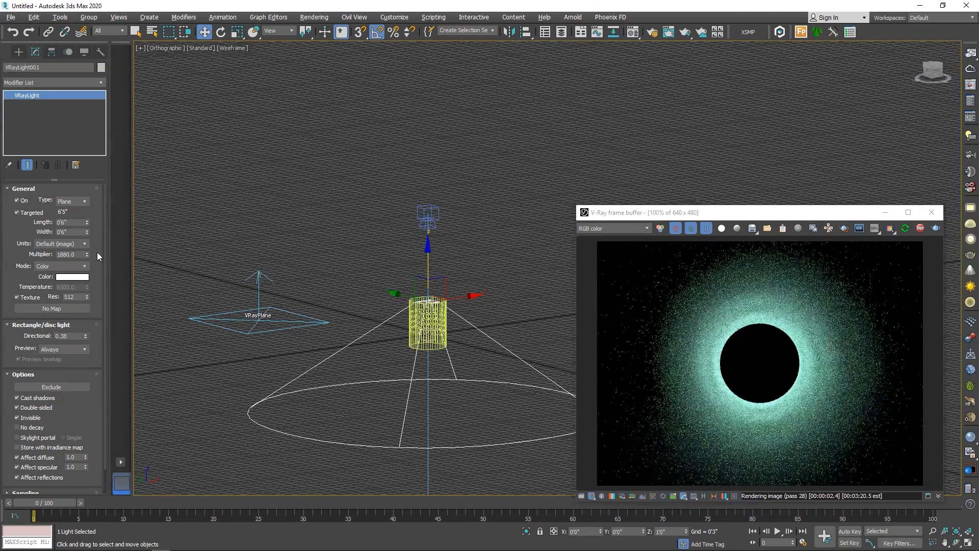
pyautogui.moveTo(86, 336); pyautogui.dragTo(85, 346)
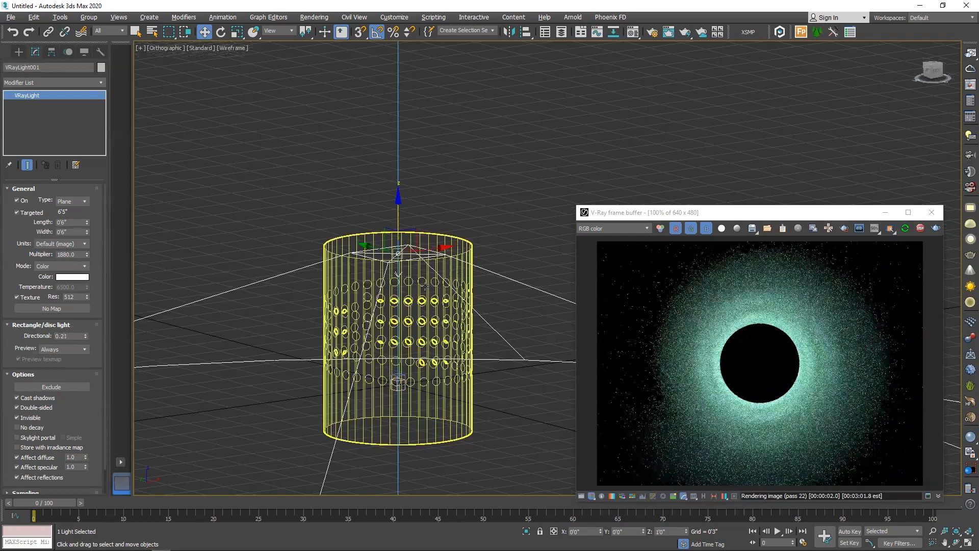
pyautogui.keyDown('alt'); pyautogui.moveTo(394, 312); pyautogui.dragTo(394, 332, button='middle'); pyautogui.keyUp('alt')
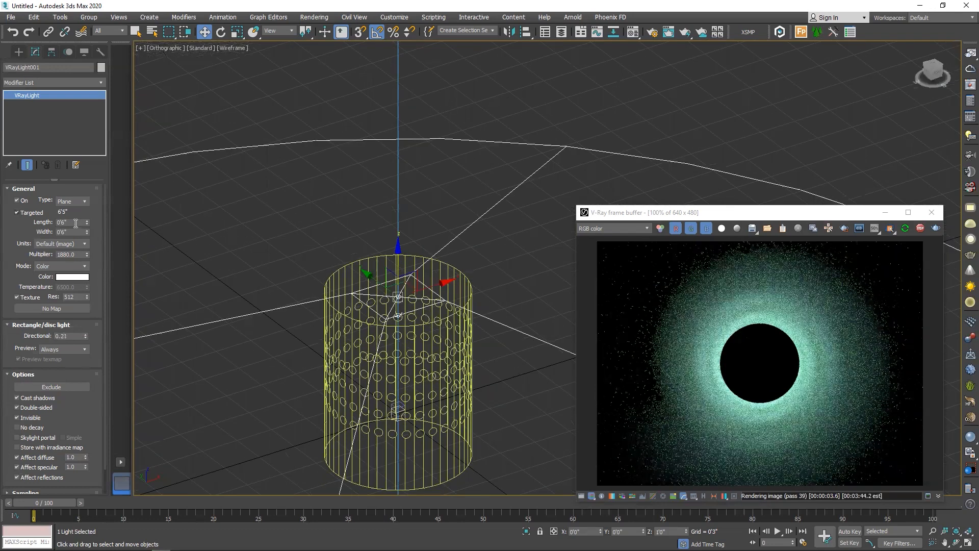
# Set the plane light's length and width to 2" each
pyautogui.moveTo(77, 223); pyautogui.dragTo(0, 189)
pyautogui.write('2')
pyautogui.press('Tab')
pyautogui.write('.2')
pyautogui.press('Return')
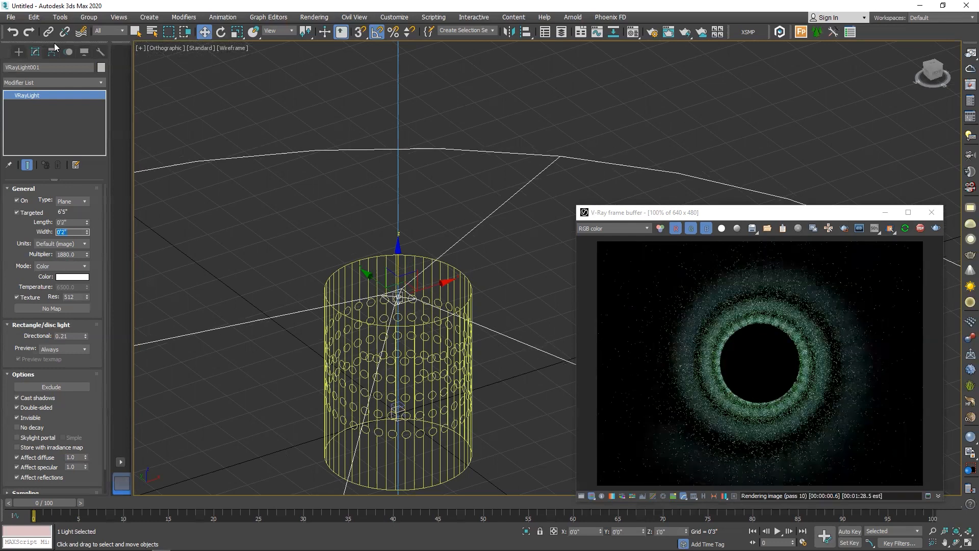
# Set the plane light's width and length to 1" each and check the sharper hole pattern in the render
pyautogui.scroll(3, 748, 395)
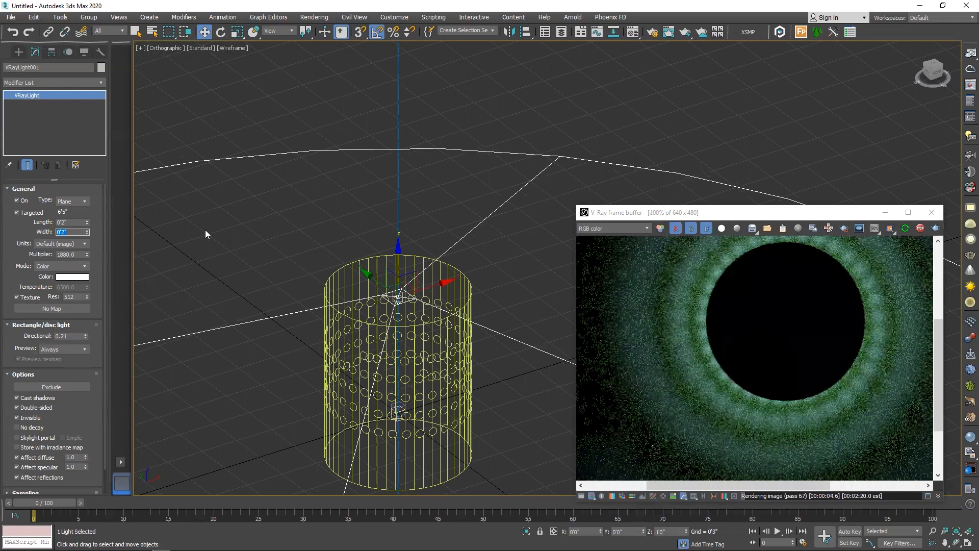
pyautogui.write('1')
pyautogui.hotkey('shift', 'Tab')
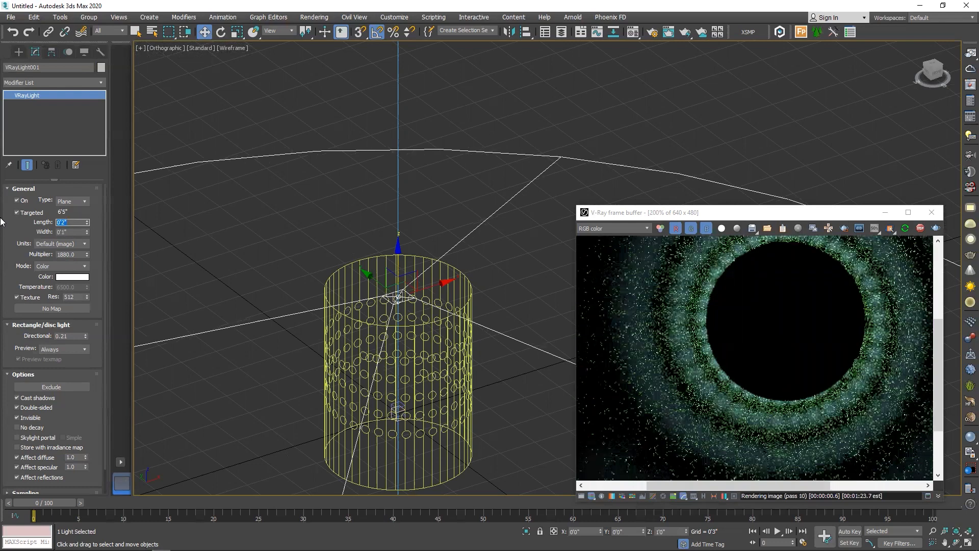
pyautogui.write('1')
pyautogui.press('Tab')
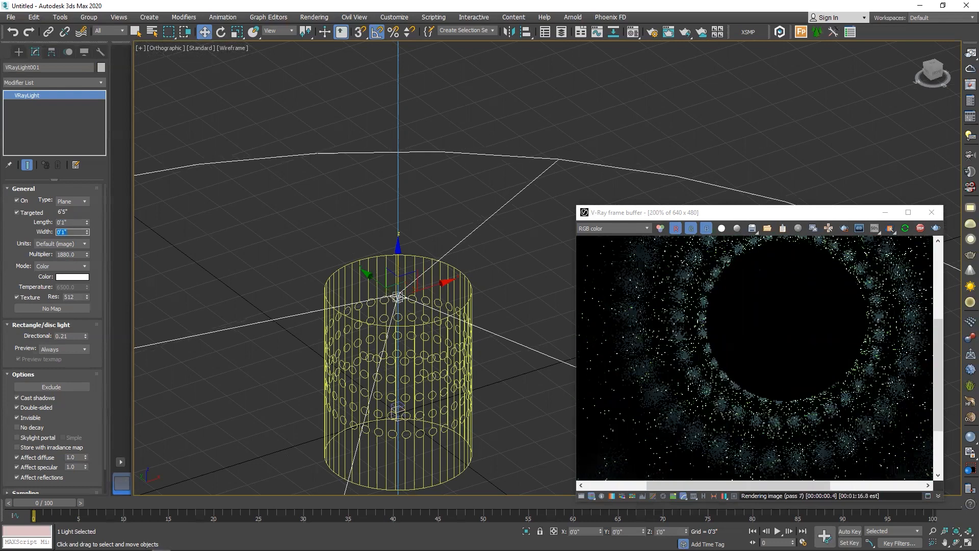
pyautogui.scroll(-3, 495, 289)
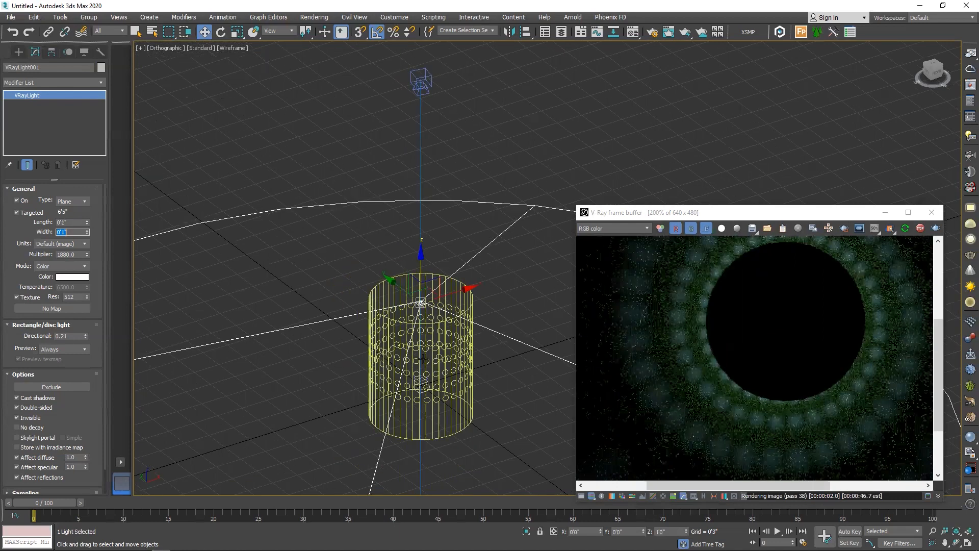
pyautogui.scroll(-2, 859, 243)
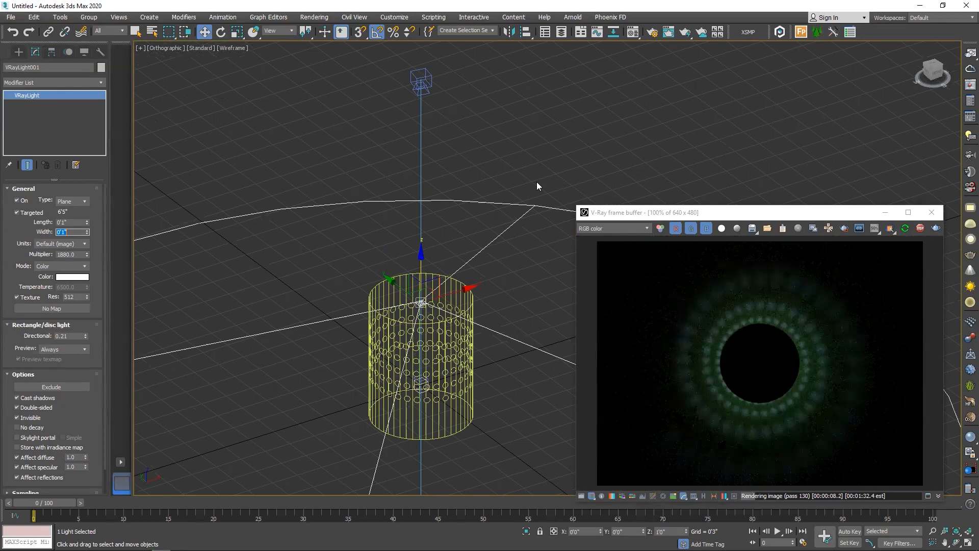
# Raise the plane light's multiplier to 2583 and set its Directional value to 0.2
pyautogui.moveTo(88, 257); pyautogui.dragTo(157, 439)
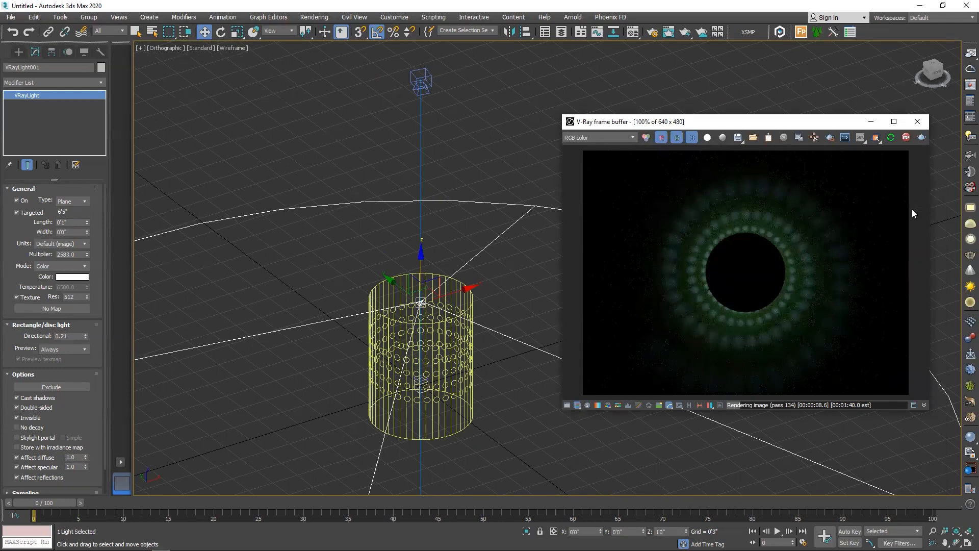
pyautogui.scroll(4, 467, 348)
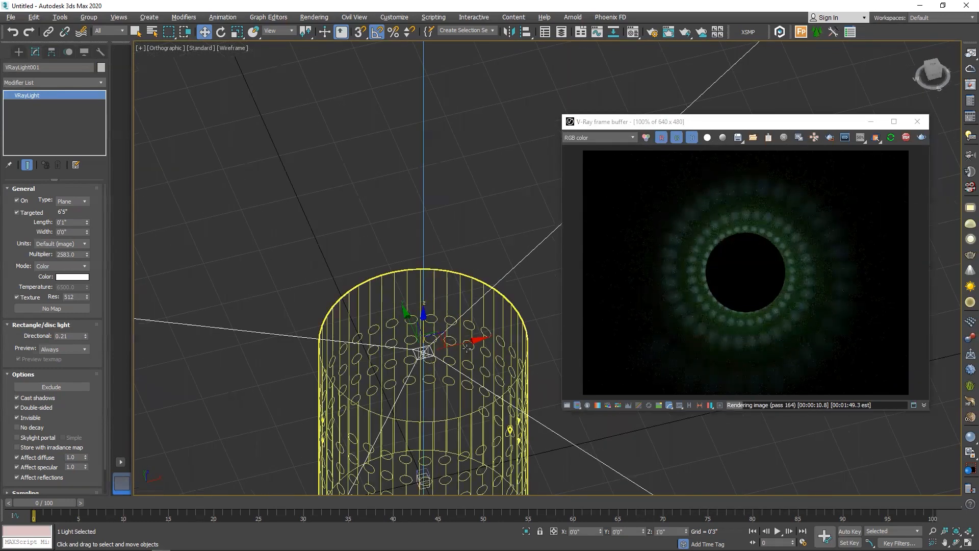
pyautogui.click(86, 338)
pyautogui.scroll(-4, 468, 288)
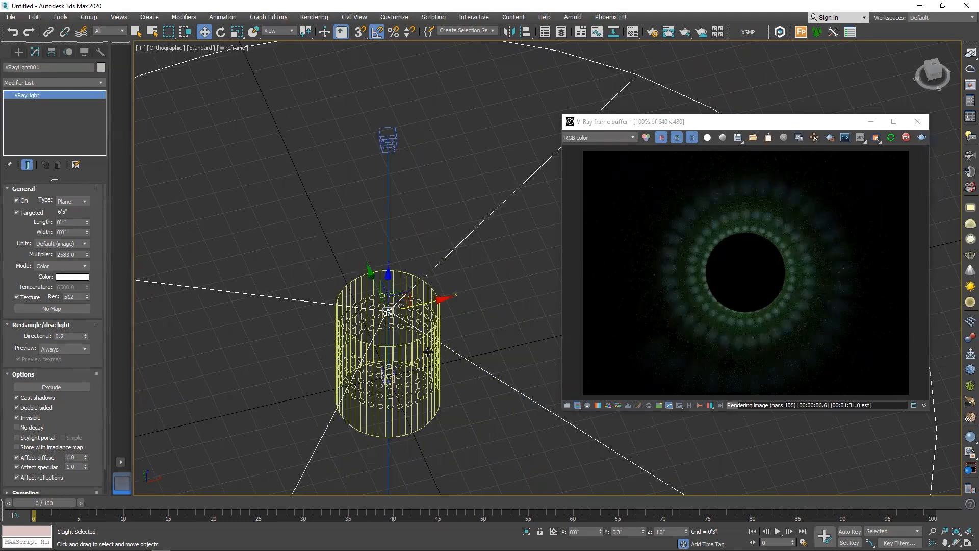
# Assign the dark grey V-Ray material, Material #24, to the perforated cylinder
pyautogui.click(400, 349)
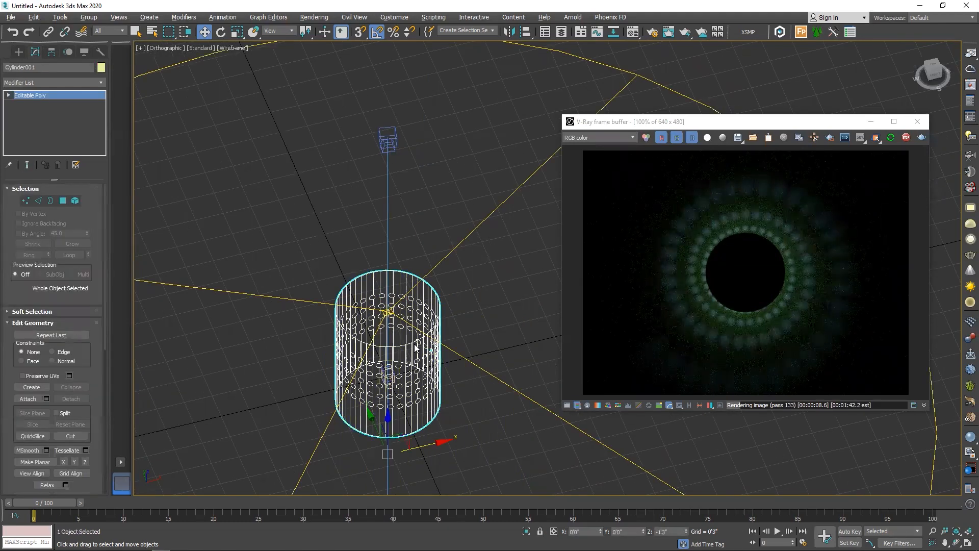
pyautogui.press('m')
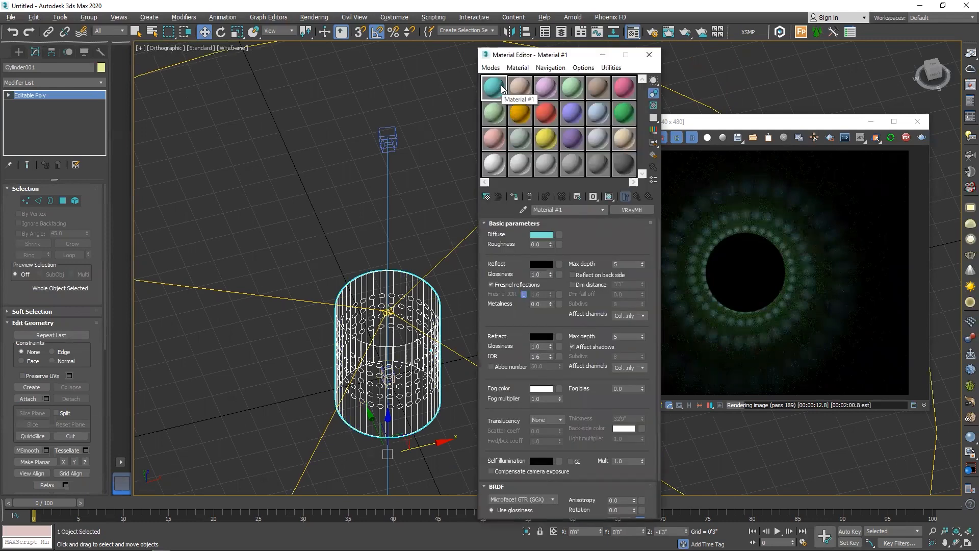
pyautogui.click(613, 158)
pyautogui.click(511, 199)
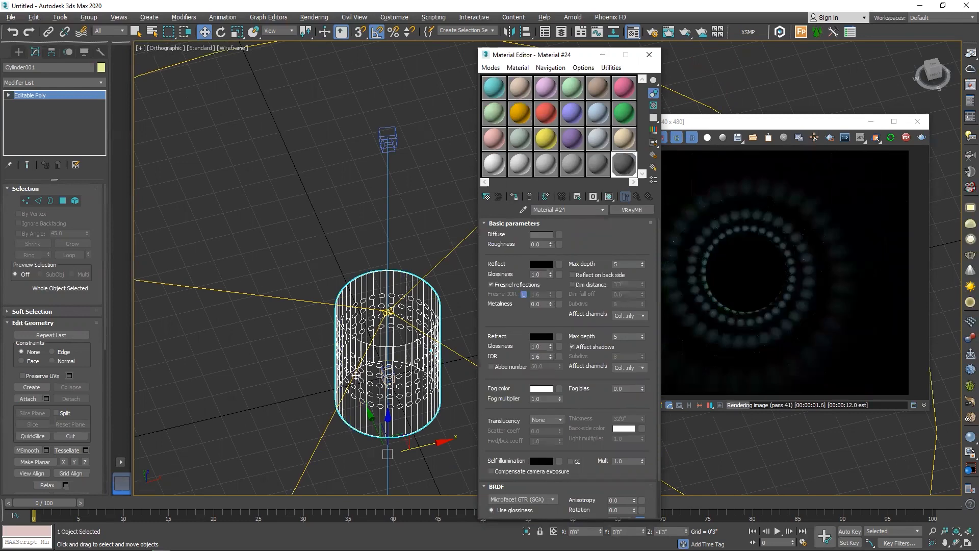
# Darken the cylinder material's diffuse color to a neutral grey with value 12 and raise its reflection color to mid grey
pyautogui.click(541, 235)
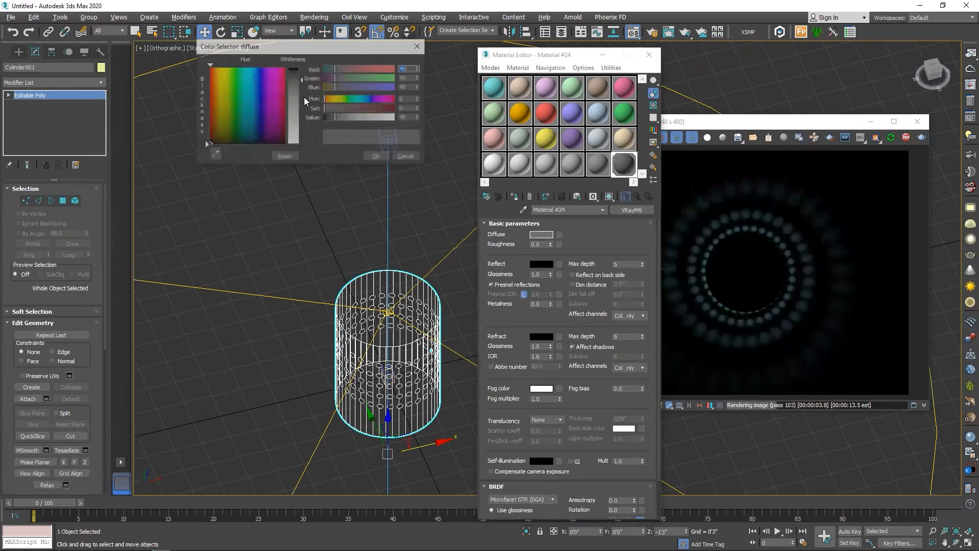
pyautogui.moveTo(302, 79); pyautogui.dragTo(302, 70)
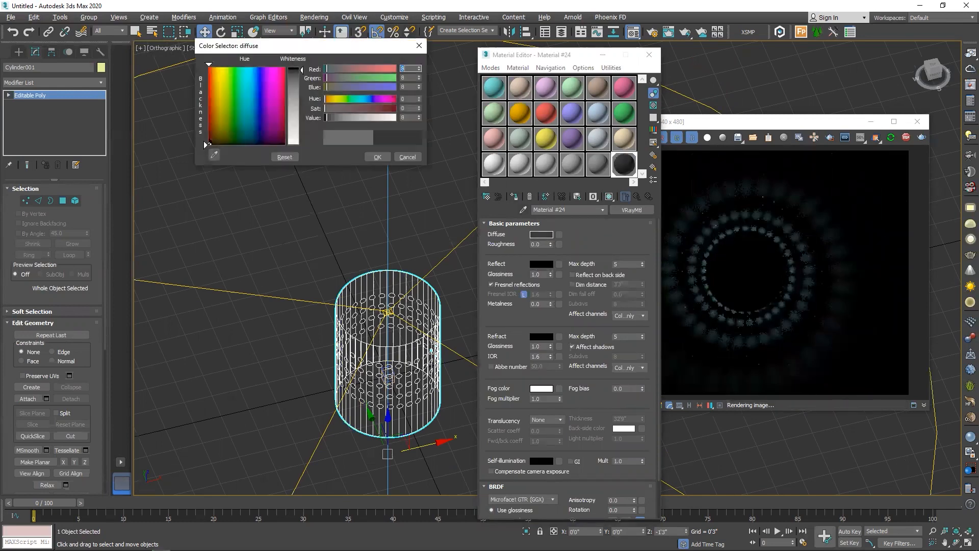
pyautogui.click(376, 157)
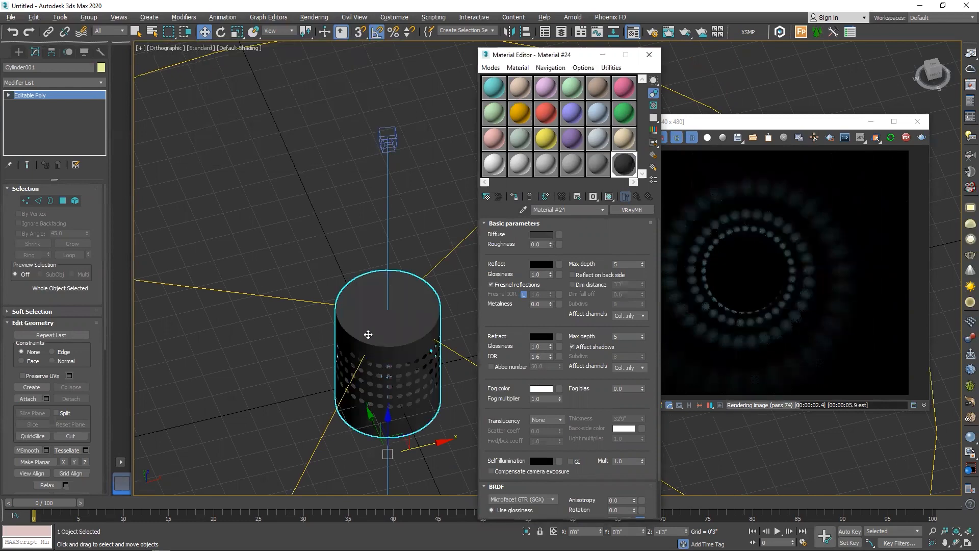
pyautogui.scroll(4, 380, 316)
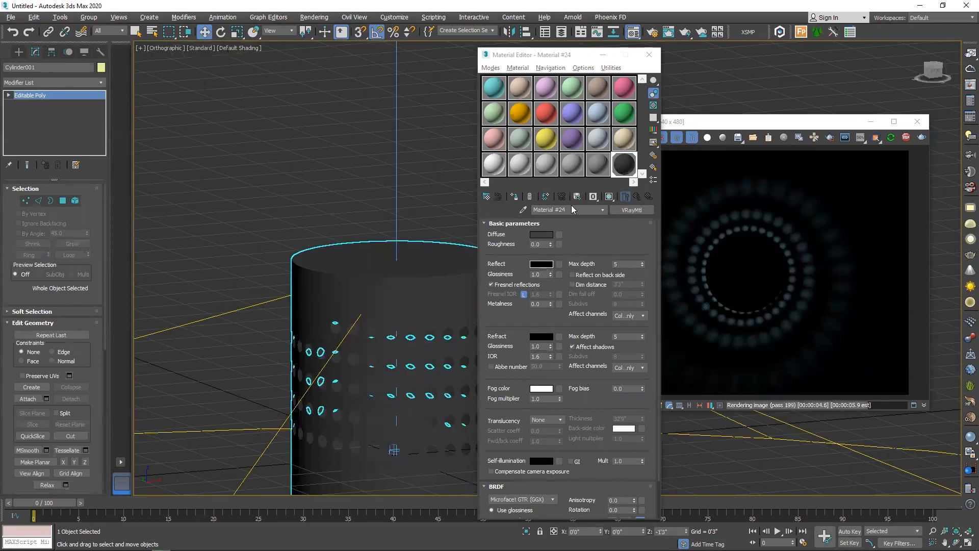
pyautogui.moveTo(301, 71); pyautogui.dragTo(301, 84)
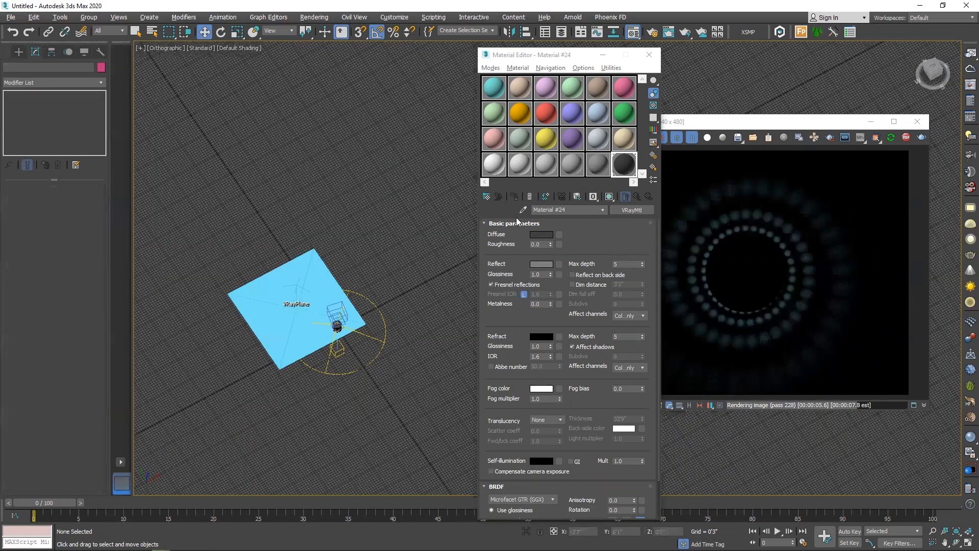
# Assign Material #23 to the V-Ray ground plane and darken its diffuse color to dark grey
pyautogui.click(596, 164)
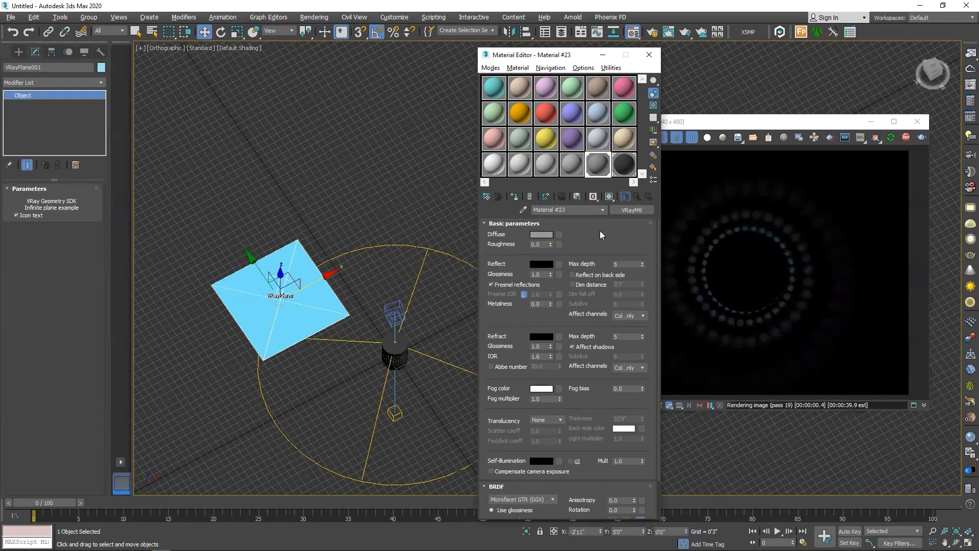
pyautogui.click(541, 235)
pyautogui.moveTo(302, 93); pyautogui.dragTo(301, 74)
pyautogui.click(378, 157)
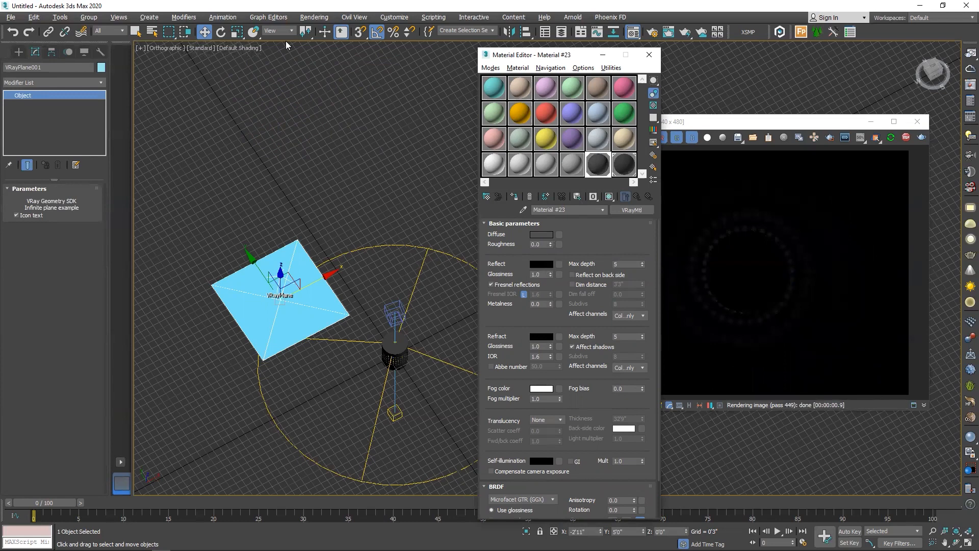
# Set the ground plane material's reflection color to pure white (255) and its reflection glossiness to 0.8
pyautogui.moveTo(294, 69); pyautogui.dragTo(295, 145)
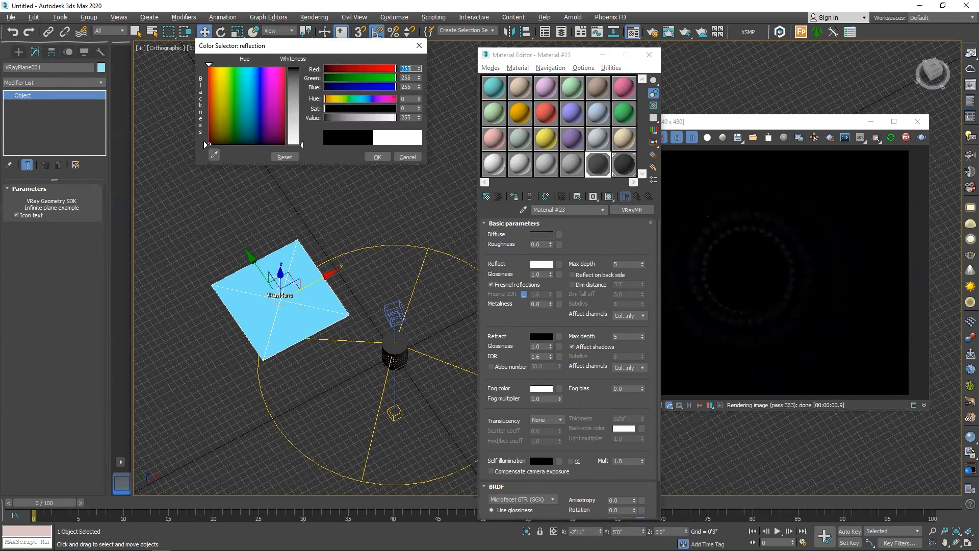
pyautogui.click(374, 158)
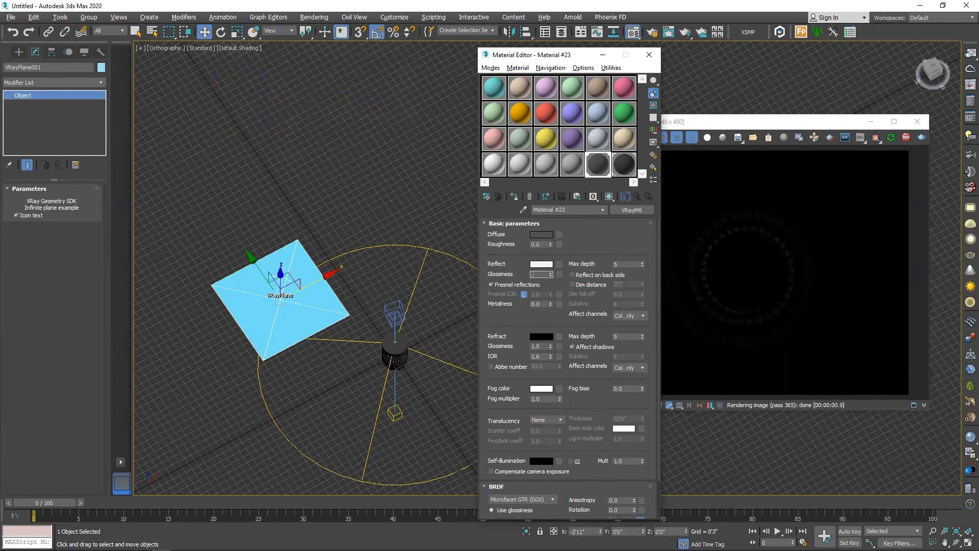
pyautogui.write('0.8')
pyautogui.press('Return')
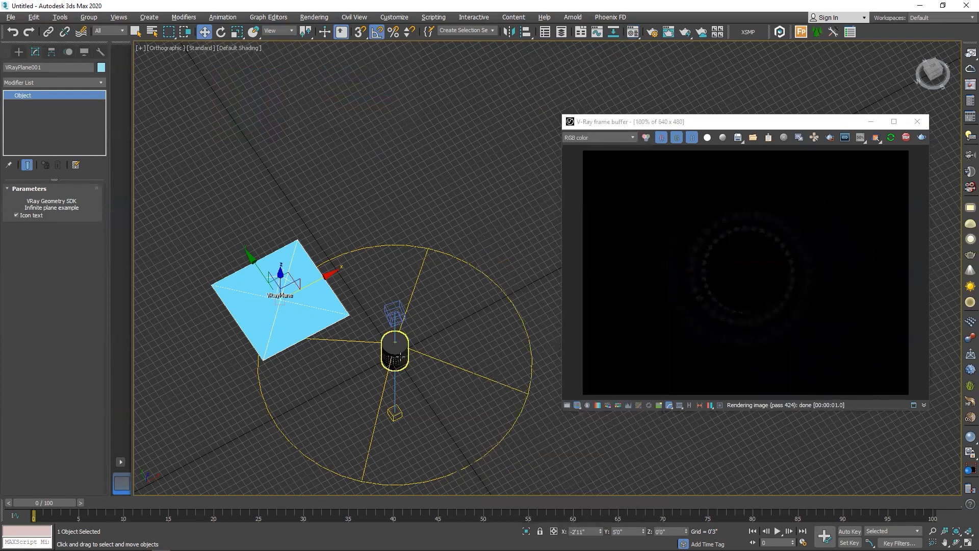
# Raise the multiplier of the plane light inside the cylinder to 2673
pyautogui.scroll(5, 400, 337)
pyautogui.click(387, 337)
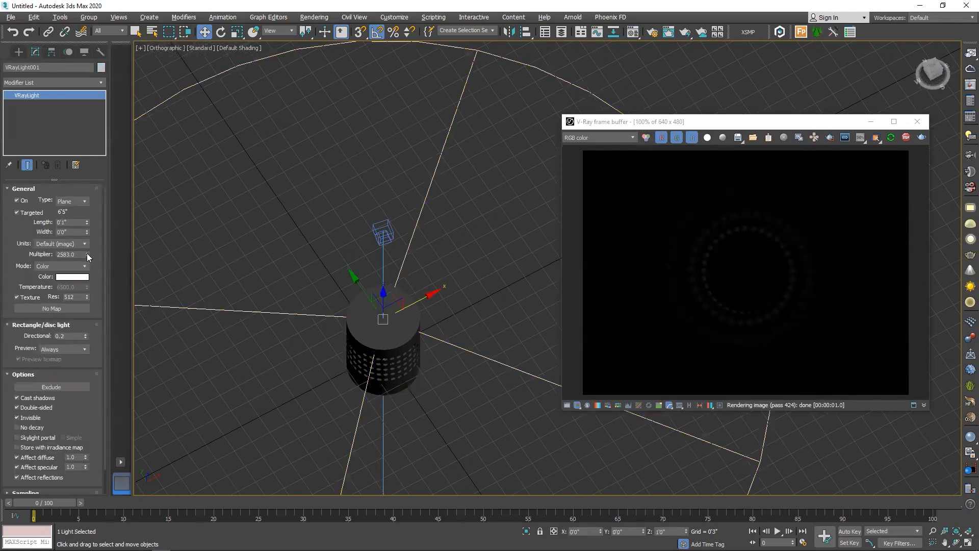
pyautogui.moveTo(87, 253); pyautogui.dragTo(80, 211)
# Change the plane light's color to a dark yellow-green with hue 63 and value 97
pyautogui.click(77, 277)
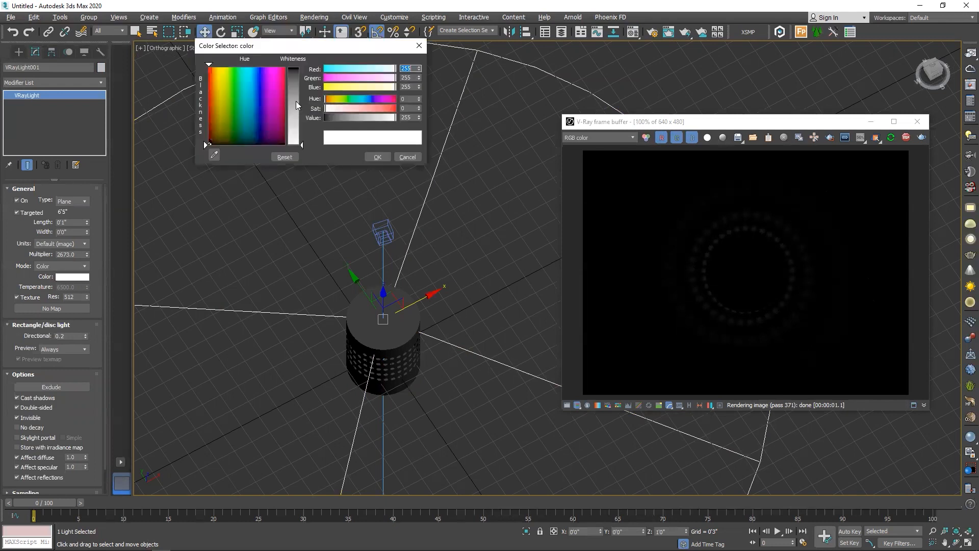
pyautogui.click(294, 88)
pyautogui.moveTo(239, 97); pyautogui.dragTo(227, 116)
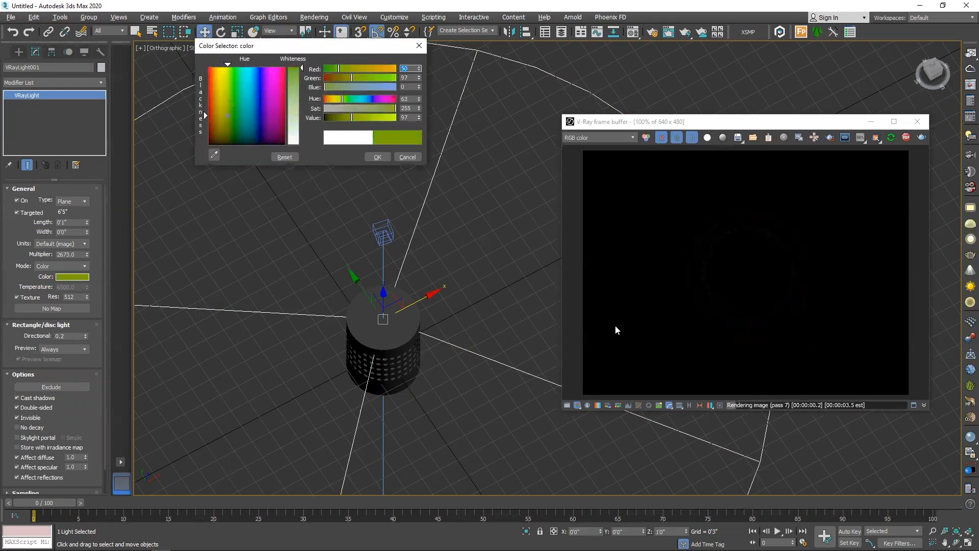
pyautogui.click(378, 157)
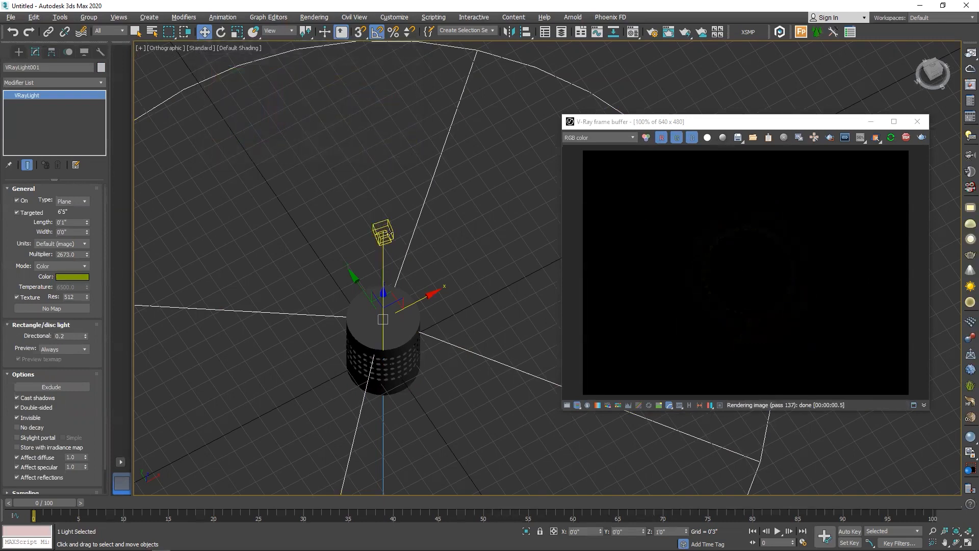
# Try a film speed of ISO 1522 on the V-Ray camera, inspect the render, and return it to 100
pyautogui.click(383, 232)
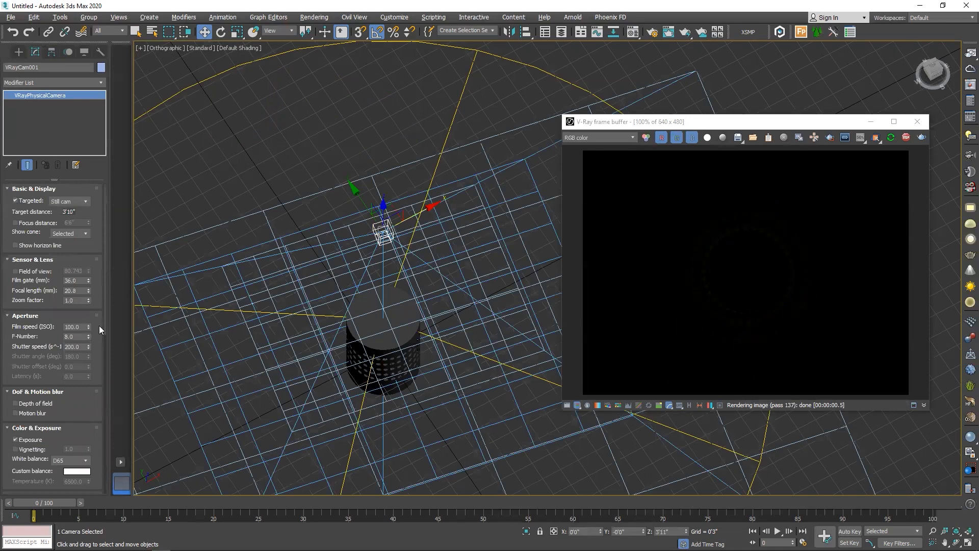
pyautogui.moveTo(88, 327); pyautogui.dragTo(128, 146)
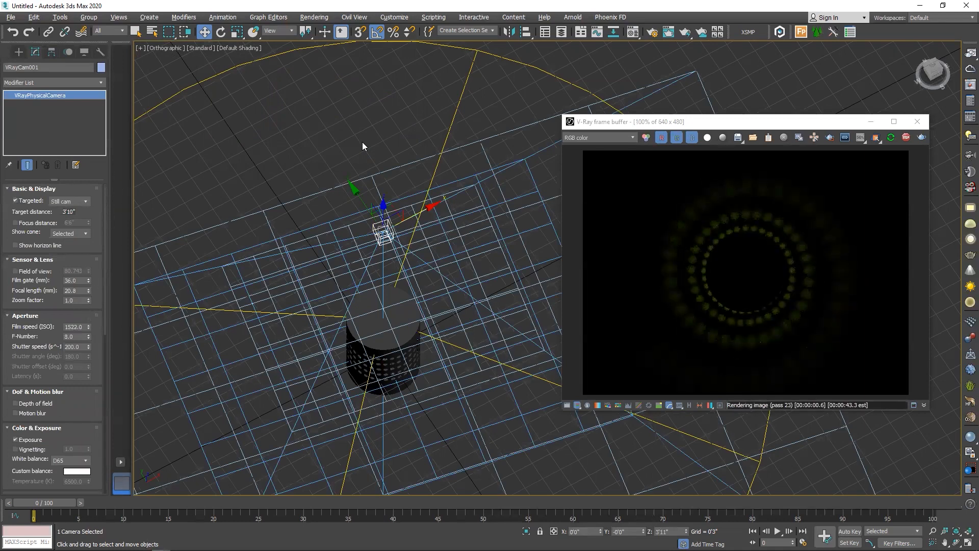
pyautogui.scroll(2, 753, 254)
pyautogui.scroll(-1, 754, 258)
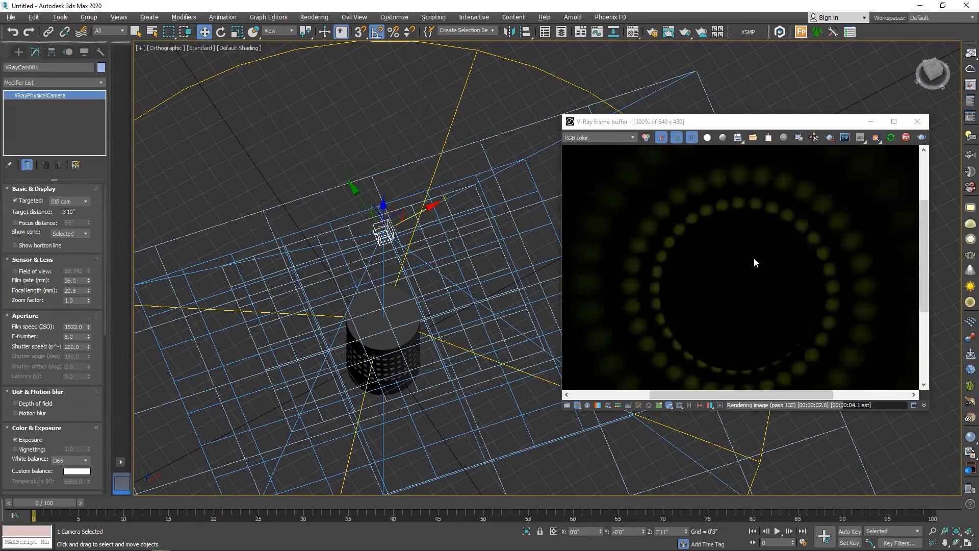
pyautogui.click(77, 327)
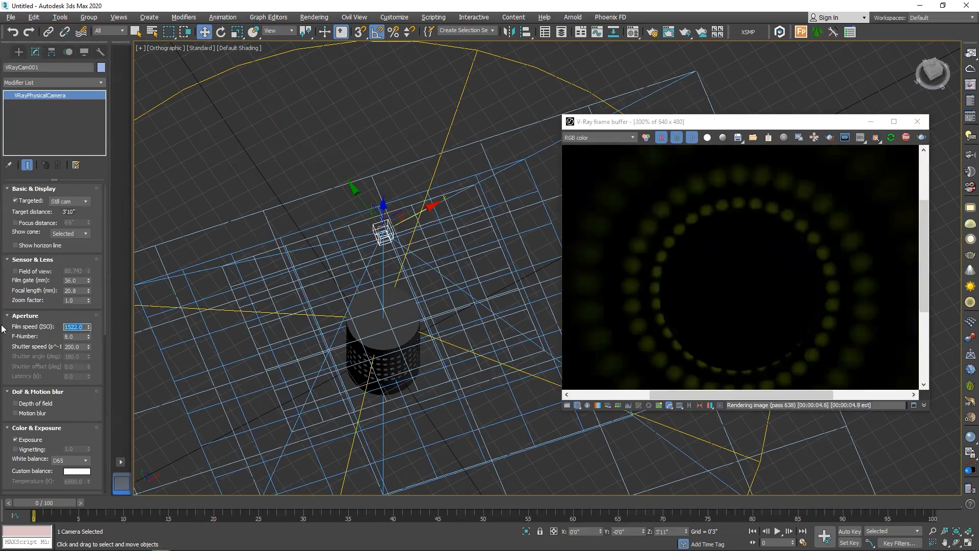
pyautogui.write('100')
pyautogui.press('Return')
# Enable auto exposure in the V-Ray camera section of the render setup
pyautogui.press('F10')
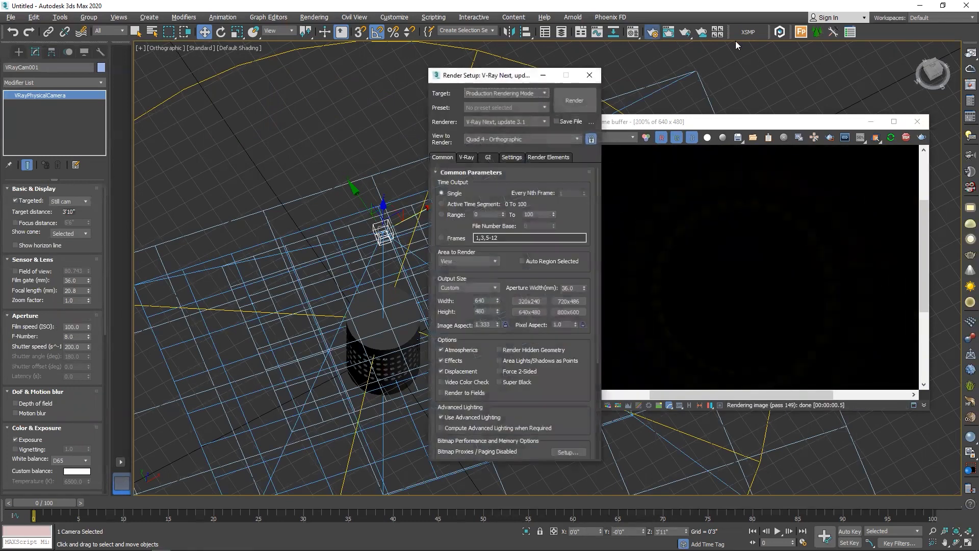
pyautogui.click(466, 157)
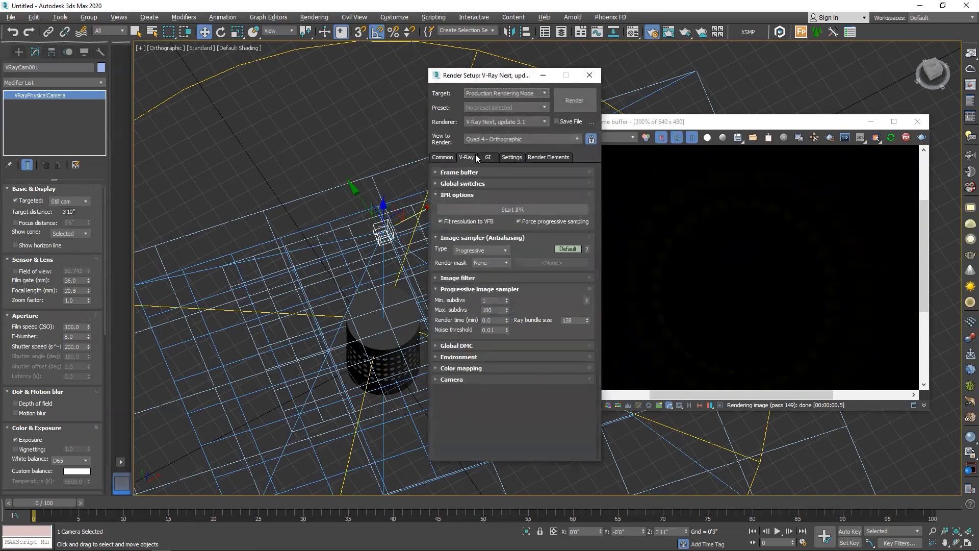
pyautogui.click(452, 379)
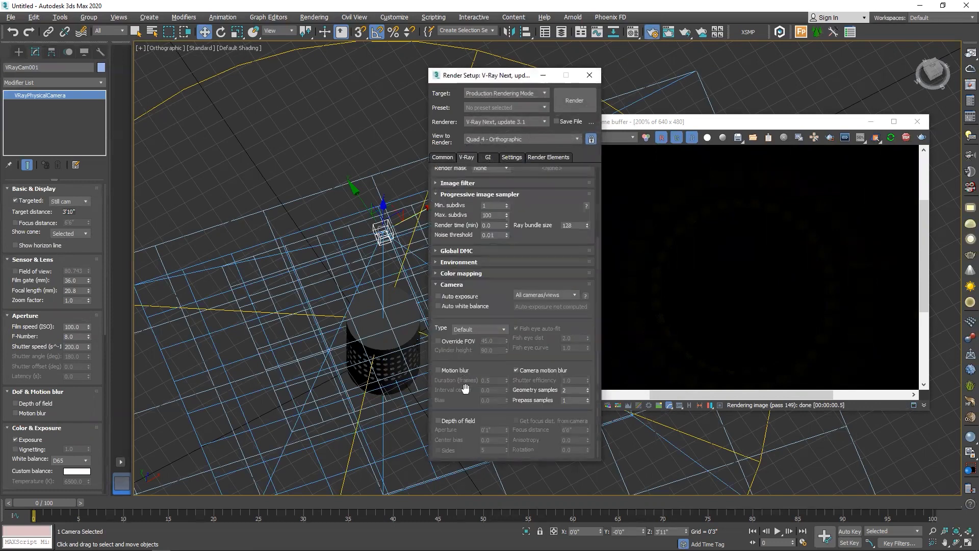
pyautogui.click(451, 297)
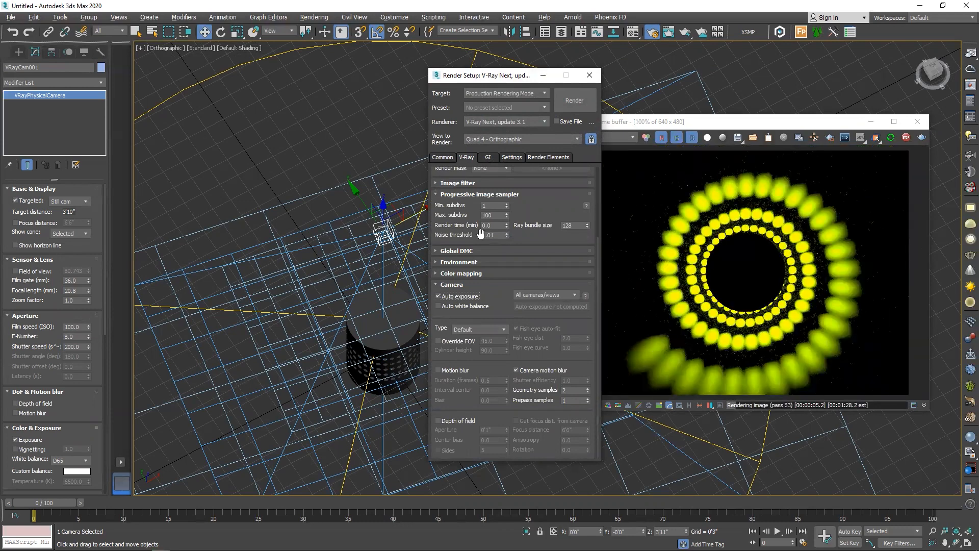
# Try auto white balance for the render, turn it off again and close the render setup
pyautogui.click(451, 306)
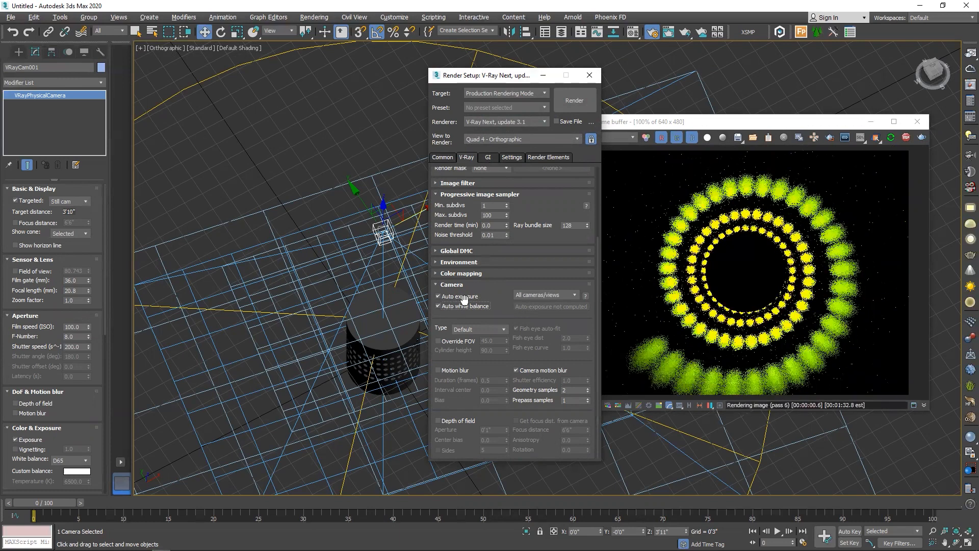
pyautogui.click(465, 306)
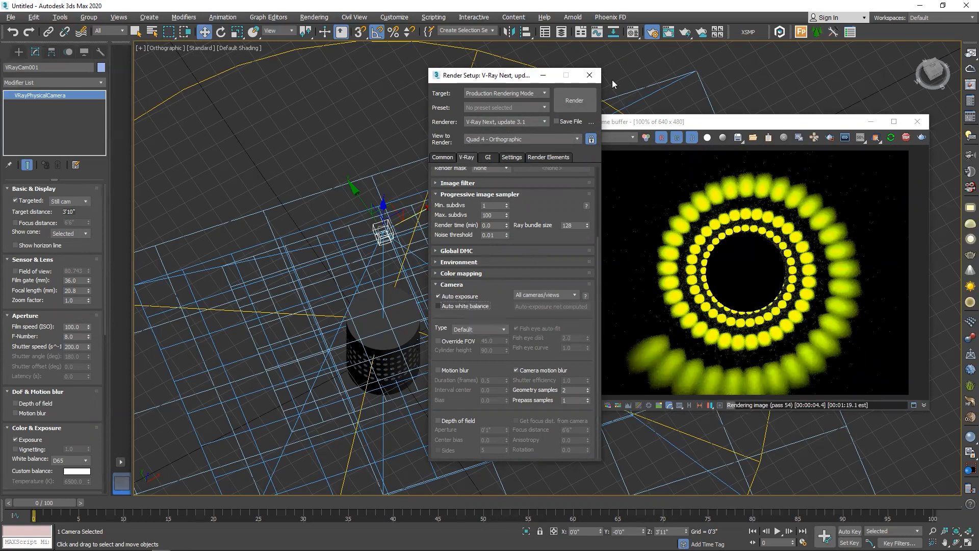
pyautogui.click(653, 31)
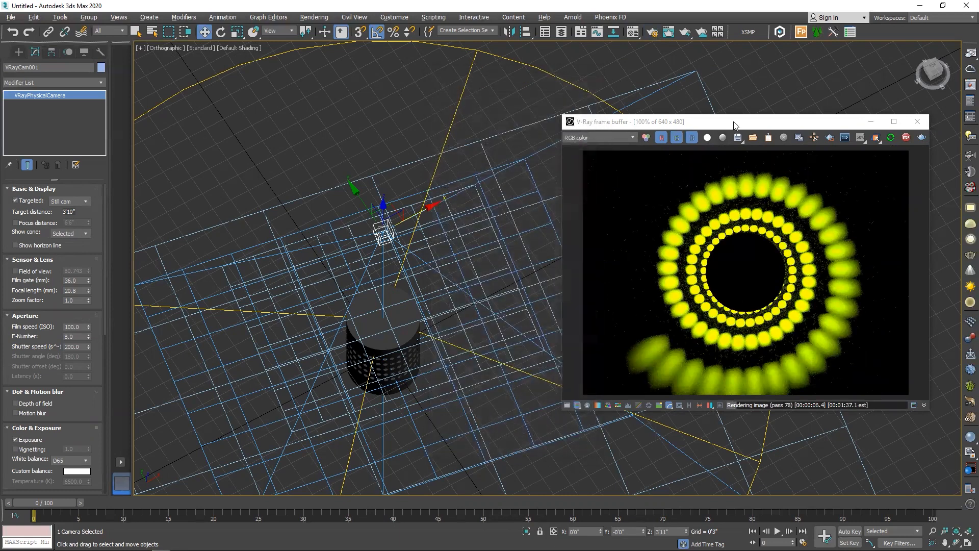
# Enable the frame buffer's exposure correction with exposure -0.33, highlight burn 0.64 and contrast 0.11
pyautogui.moveTo(734, 125); pyautogui.dragTo(525, 91)
pyautogui.click(368, 371)
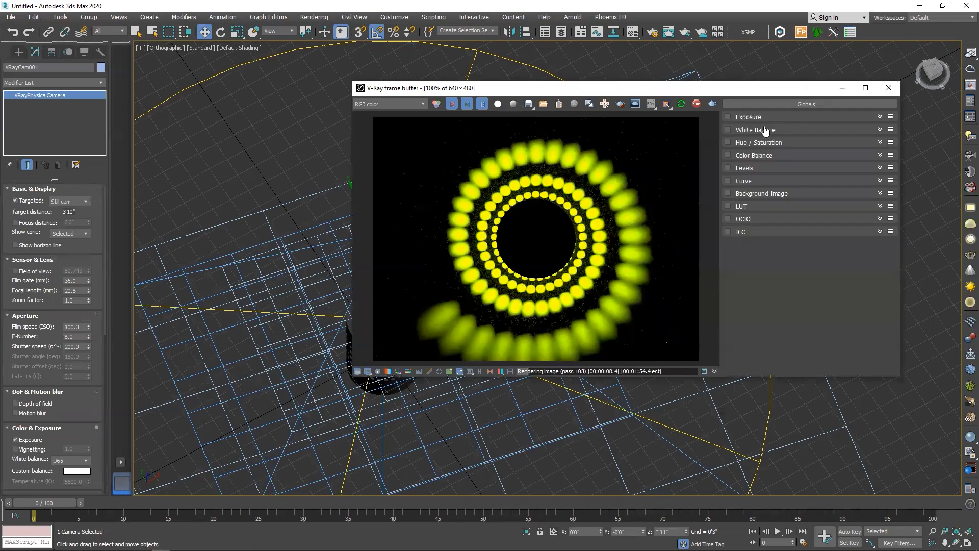
pyautogui.click(748, 118)
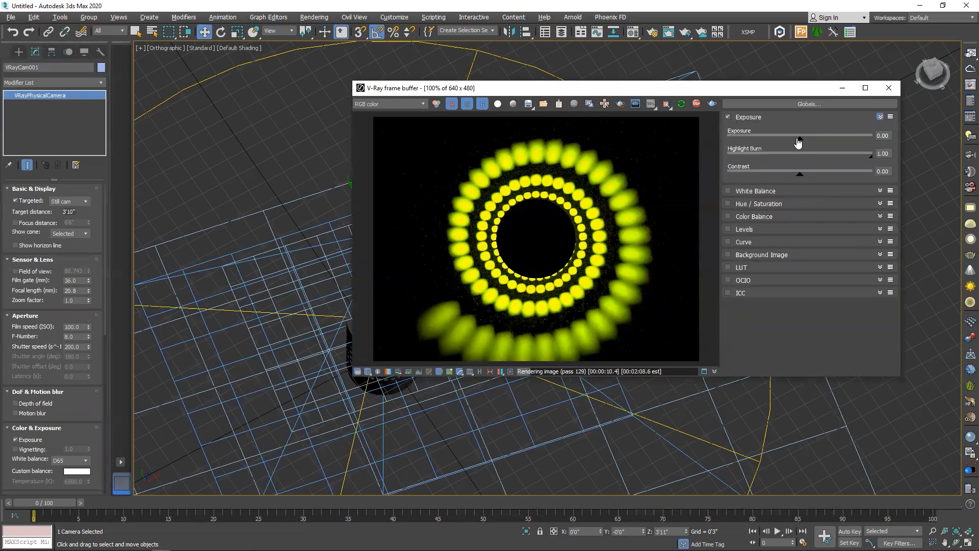
pyautogui.moveTo(802, 143)
pyautogui.mouseDown()
pyautogui.moveTo(824, 141)
pyautogui.moveTo(788, 140)
pyautogui.moveTo(809, 141)
pyautogui.mouseUp()
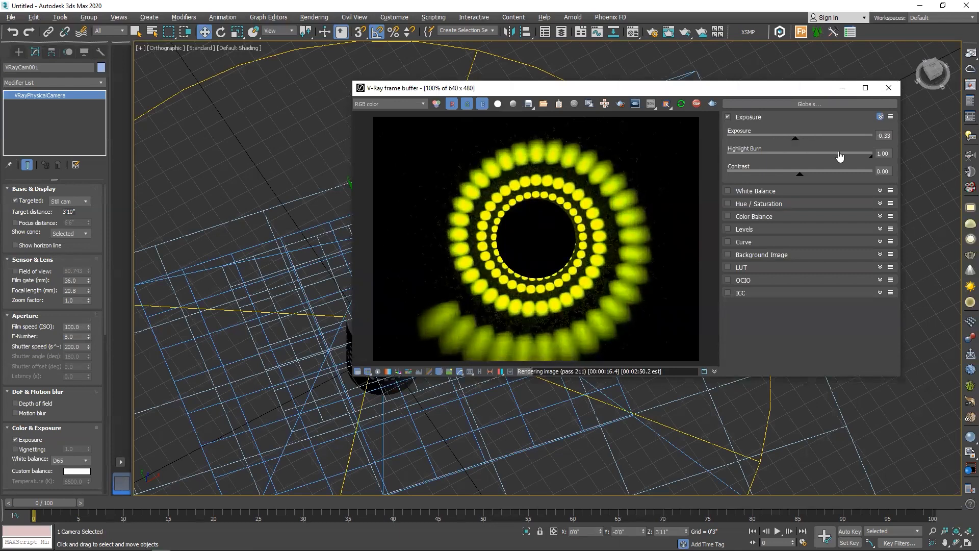
pyautogui.moveTo(872, 161); pyautogui.dragTo(757, 162)
pyautogui.moveTo(819, 158)
pyautogui.mouseDown()
pyautogui.moveTo(705, 165)
pyautogui.moveTo(831, 159)
pyautogui.moveTo(810, 162)
pyautogui.moveTo(811, 178)
pyautogui.moveTo(882, 173)
pyautogui.moveTo(809, 186)
pyautogui.mouseUp()
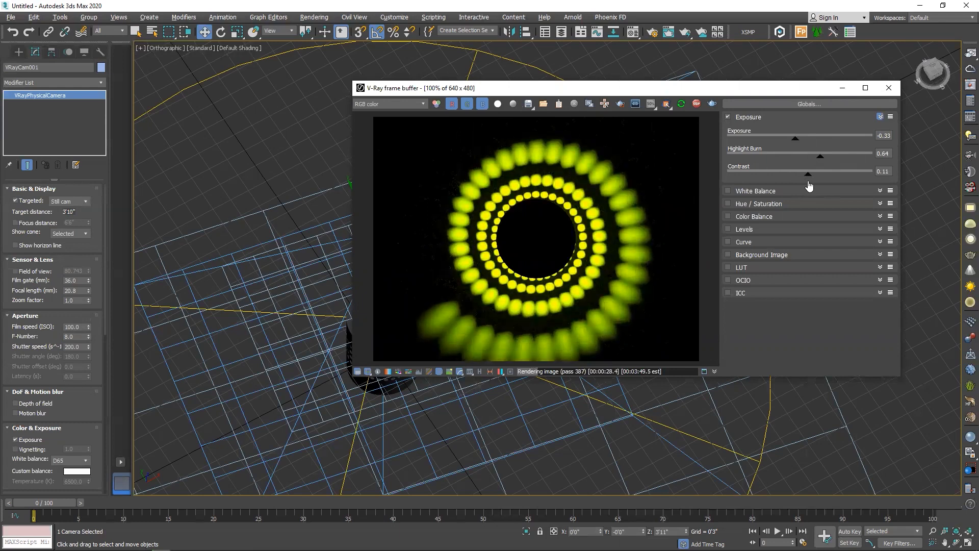
# Enable the hue/saturation and color balance corrections, setting hue to 33.47 and the yellow-blue balance to 0.65
pyautogui.click(728, 203)
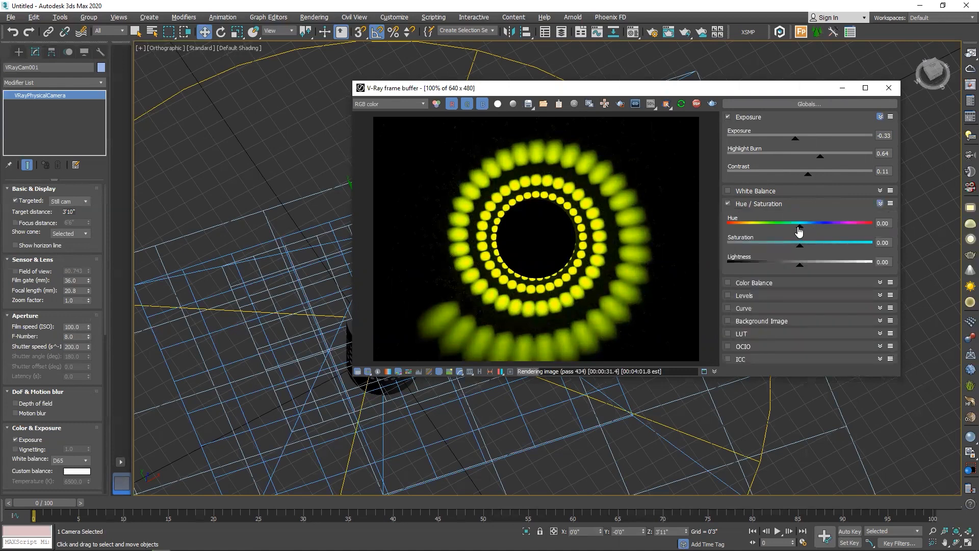
pyautogui.moveTo(799, 231)
pyautogui.mouseDown()
pyautogui.moveTo(747, 232)
pyautogui.moveTo(895, 229)
pyautogui.moveTo(813, 231)
pyautogui.mouseUp()
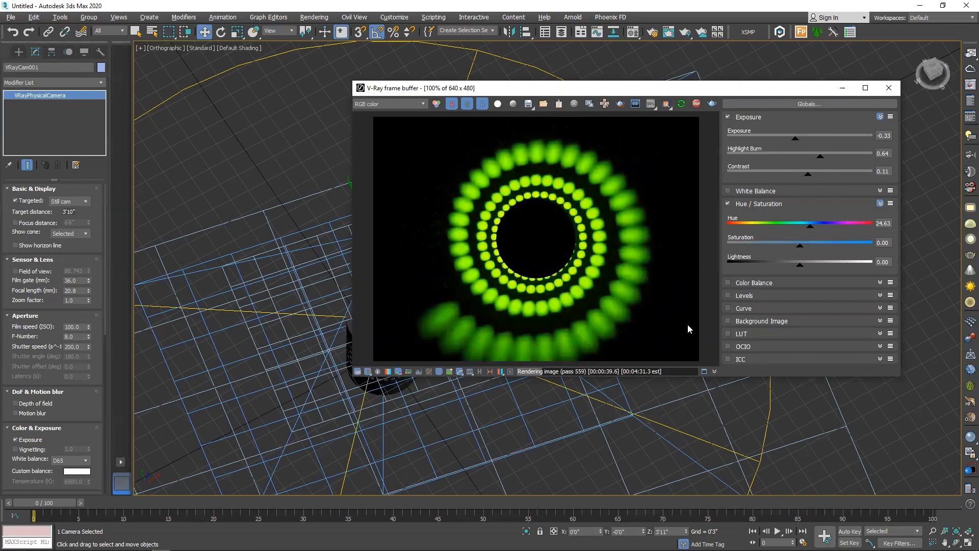
pyautogui.click(727, 282)
pyautogui.moveTo(798, 364); pyautogui.dragTo(840, 360)
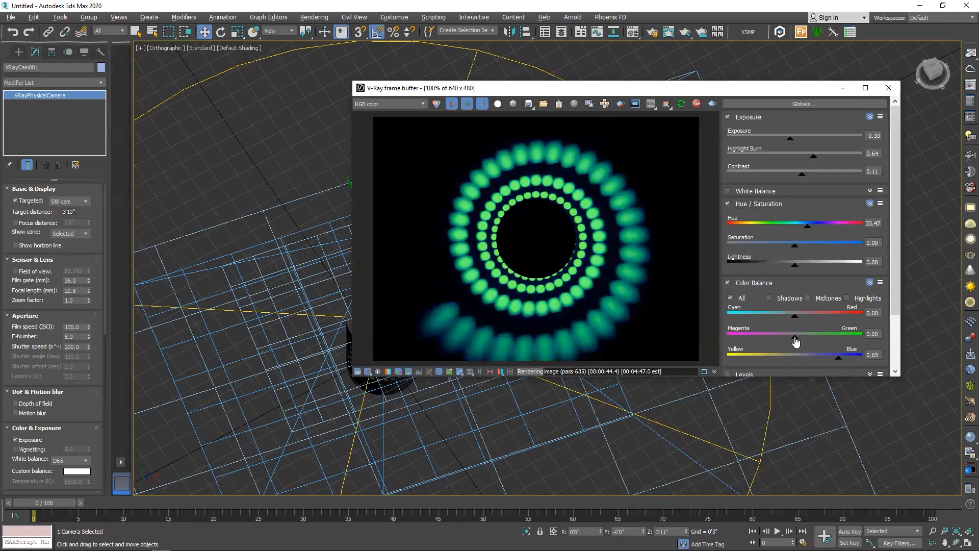
# Set the frame buffer's magenta-green color balance to -0.43
pyautogui.moveTo(794, 338); pyautogui.dragTo(766, 338)
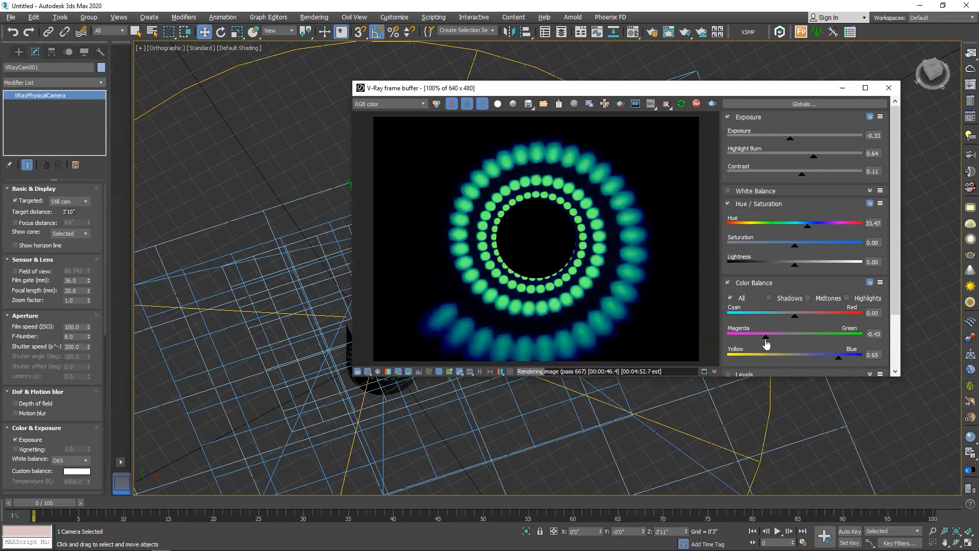
pyautogui.click(794, 317)
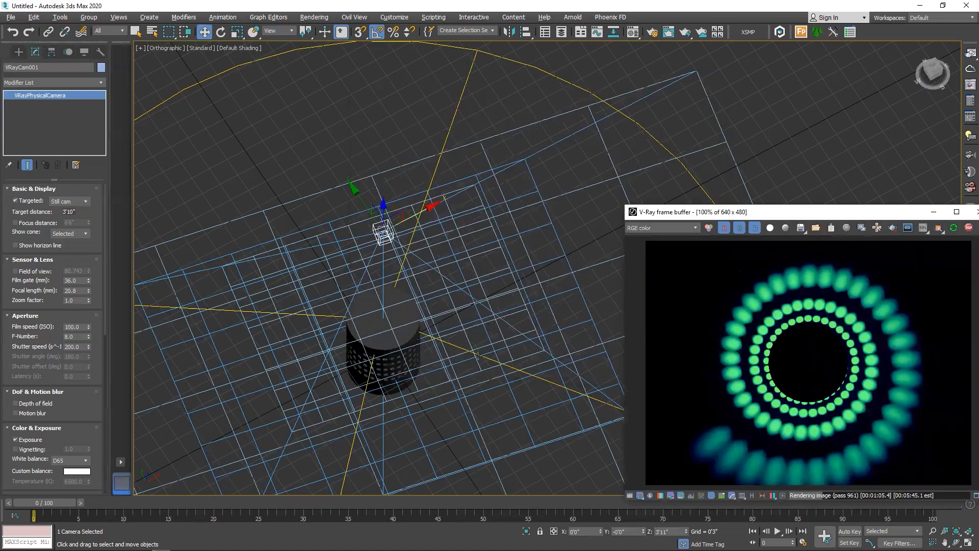
# Place a TextPlus object on the cylinder's top face with AutoGrid enabled
pyautogui.scroll(5, 375, 316)
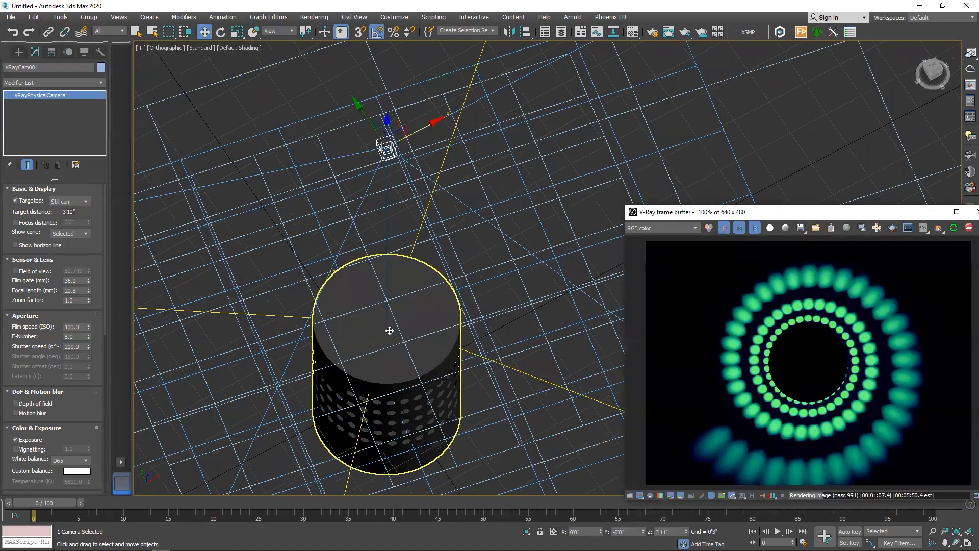
pyautogui.click(391, 331)
pyautogui.hotkey('ctrl', 'd')
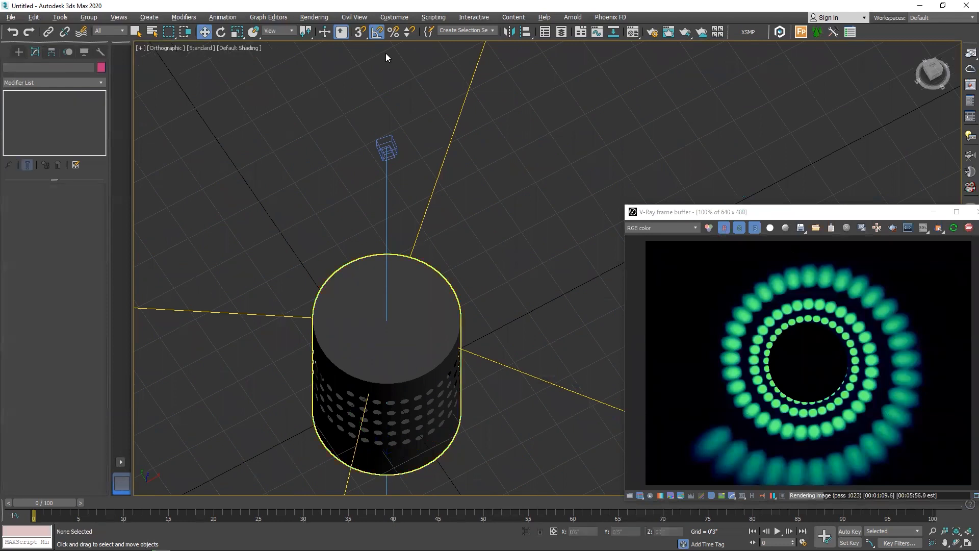
pyautogui.click(19, 52)
pyautogui.click(9, 66)
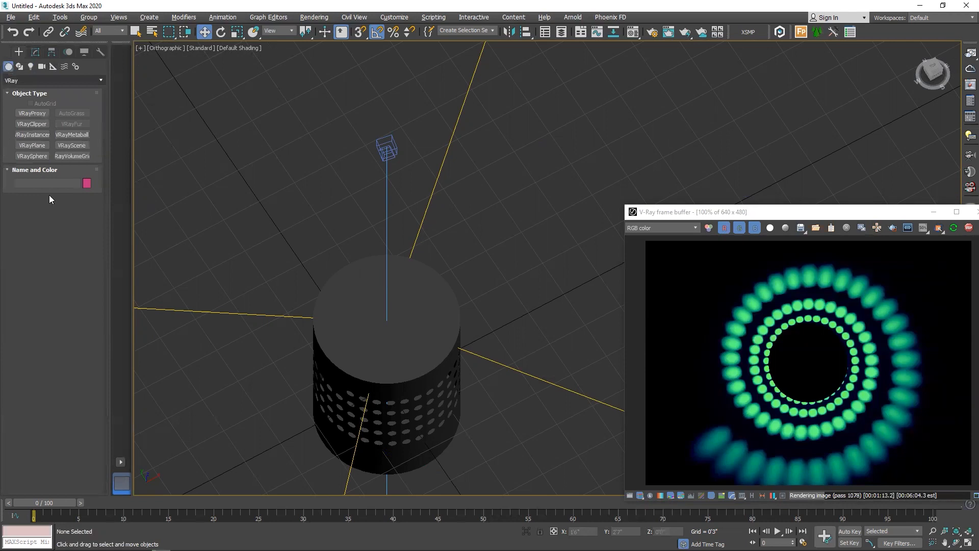
pyautogui.click(31, 89)
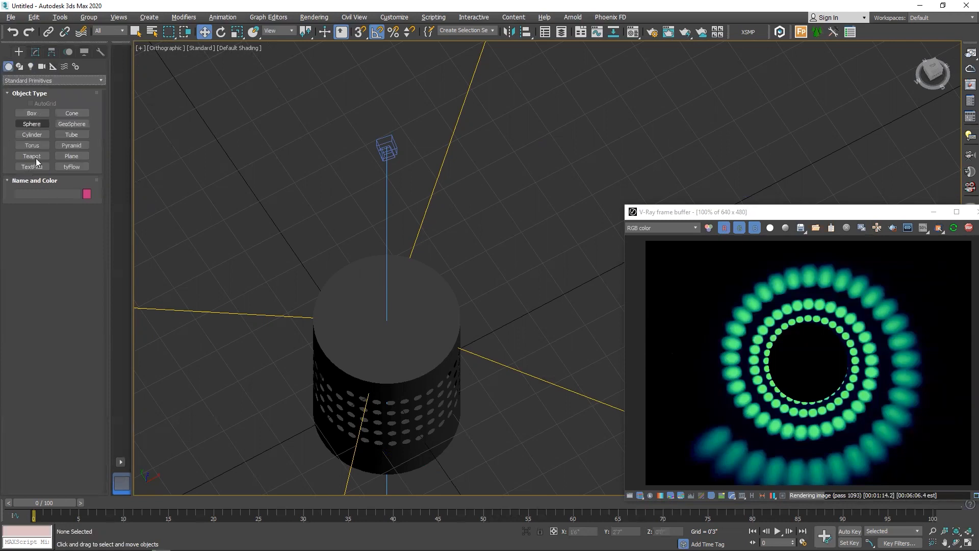
pyautogui.click(33, 103)
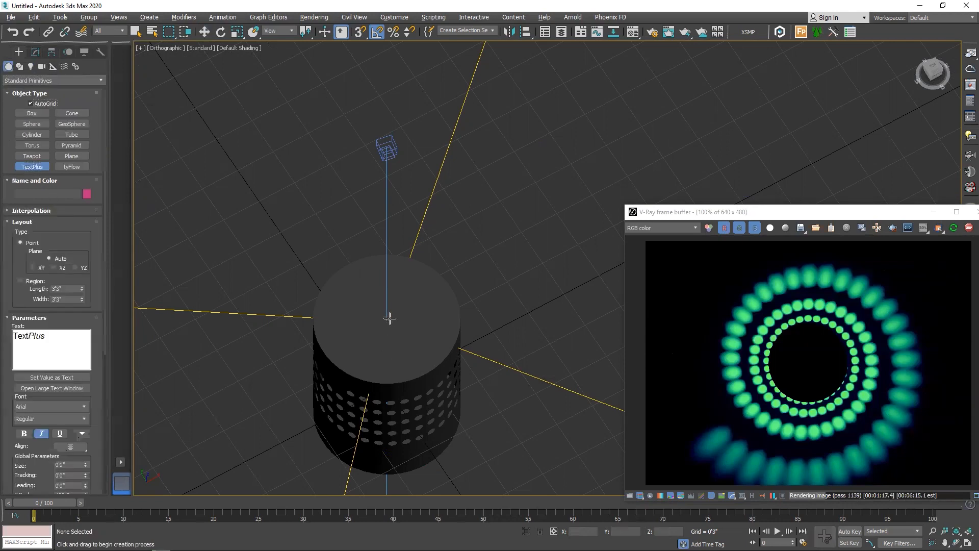
pyautogui.click(443, 320)
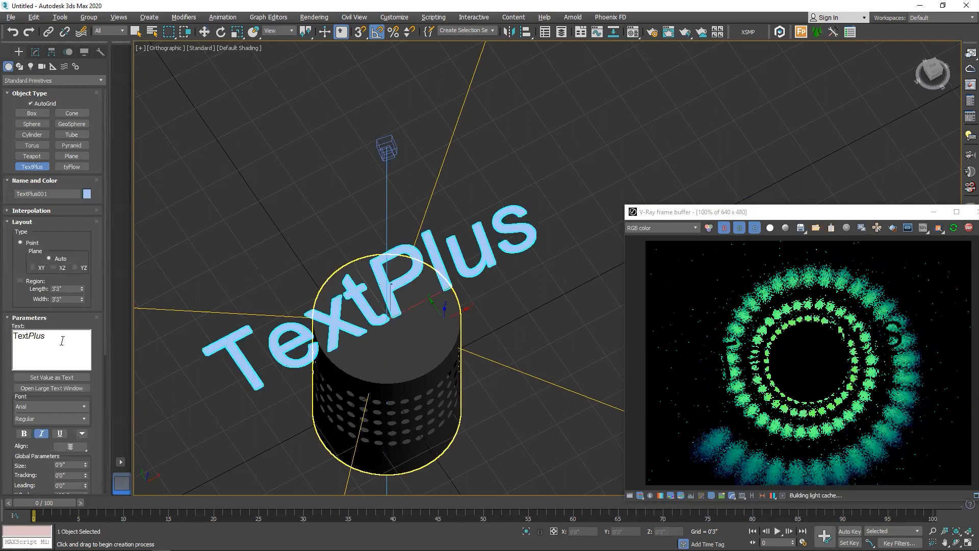
# Change the text to a bold D in the BSRU BANSOMDEJ font with the Bold Oblique style
pyautogui.moveTo(61, 341); pyautogui.dragTo(9, 323)
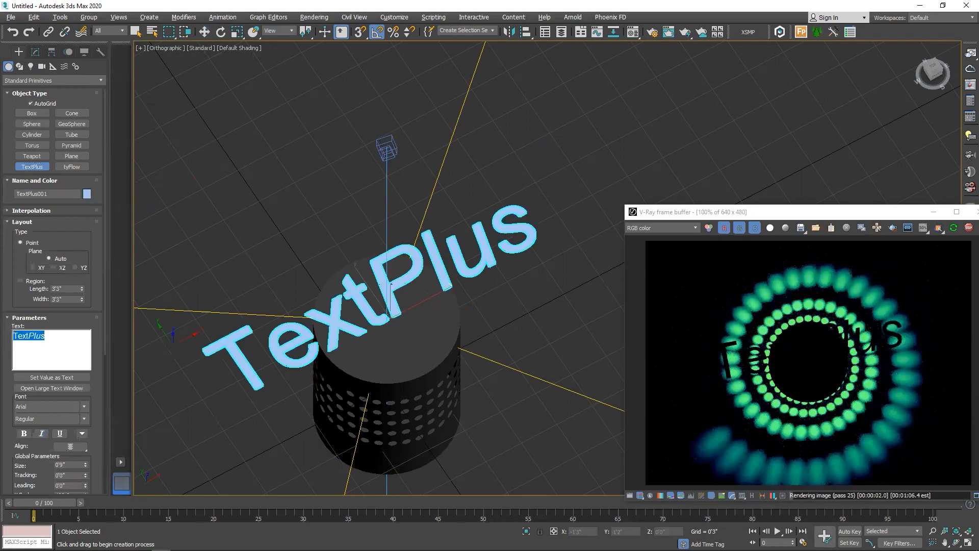
pyautogui.write('D')
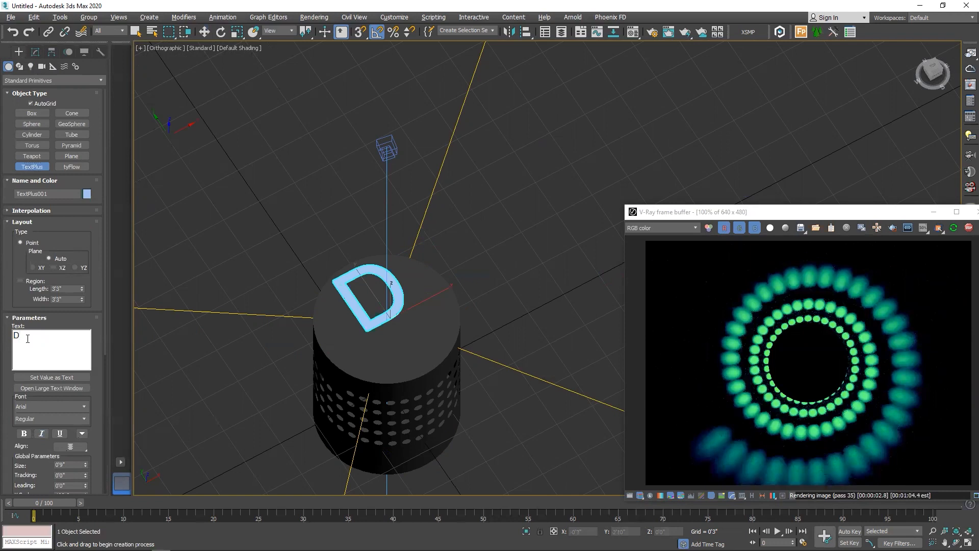
pyautogui.hotkey('ctrl', 'a')
pyautogui.click(85, 407)
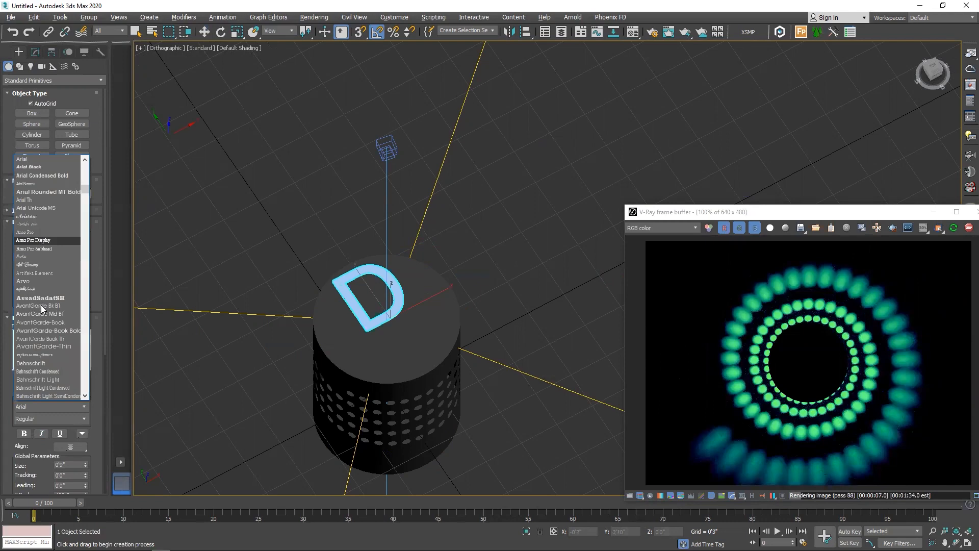
pyautogui.scroll(-3, 43, 309)
pyautogui.scroll(-4, 38, 349)
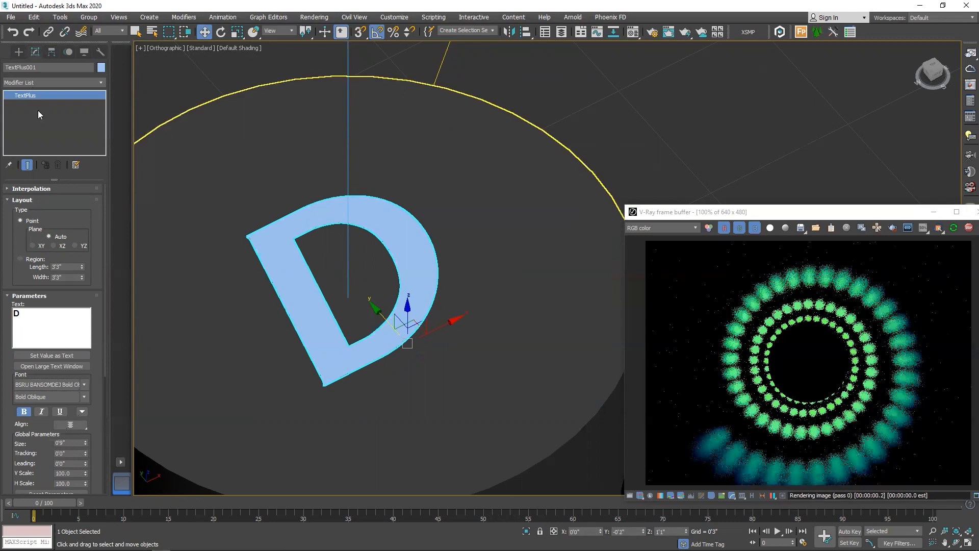
# Add an Extrude modifier to the letter D with an amount of 0'3"
pyautogui.click(38, 84)
pyautogui.write('ex')
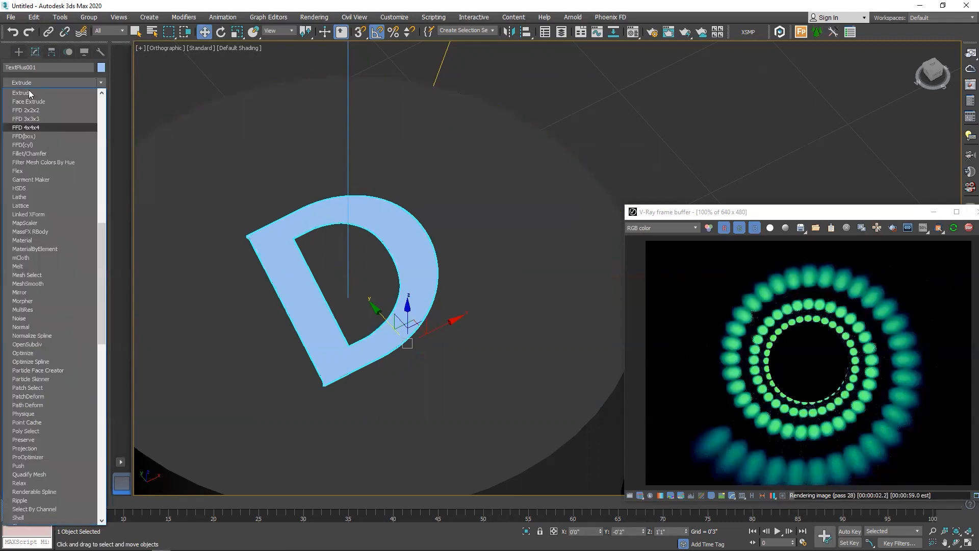
pyautogui.press('Return')
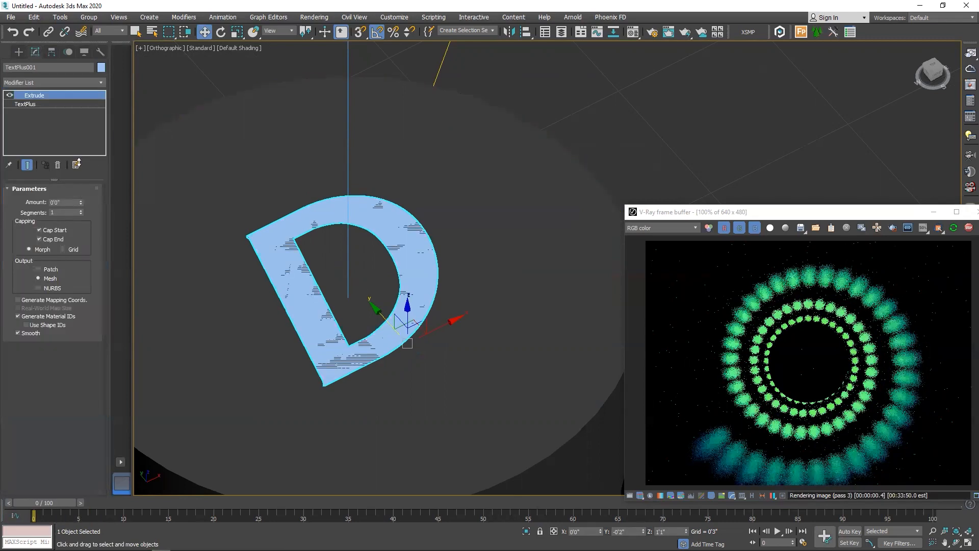
pyautogui.moveTo(86, 198); pyautogui.dragTo(88, 189)
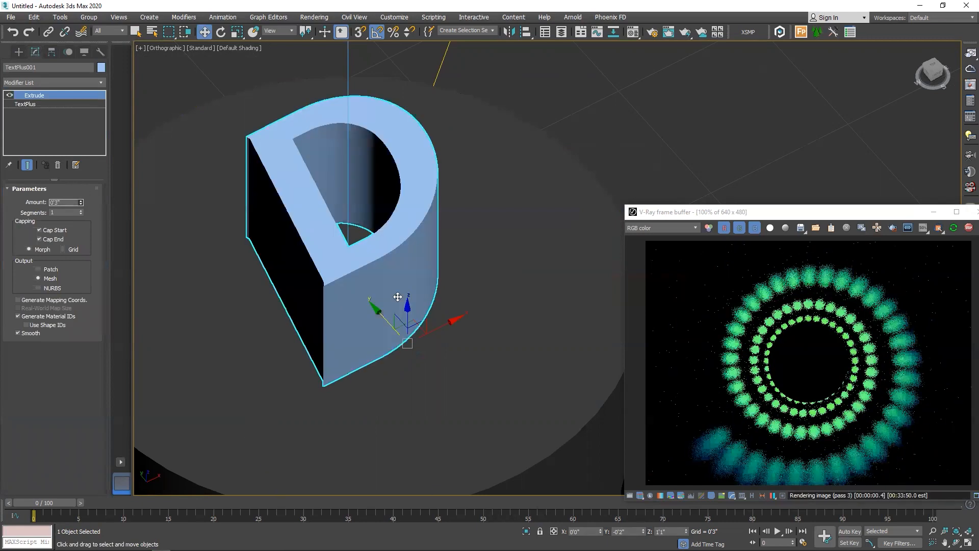
# Lower the extruded D slightly so that its base sinks through the cylinder's top face
pyautogui.scroll(-3, 357, 312)
pyautogui.keyDown('alt'); pyautogui.moveTo(416, 264); pyautogui.dragTo(419, 277, button='middle'); pyautogui.keyUp('alt')
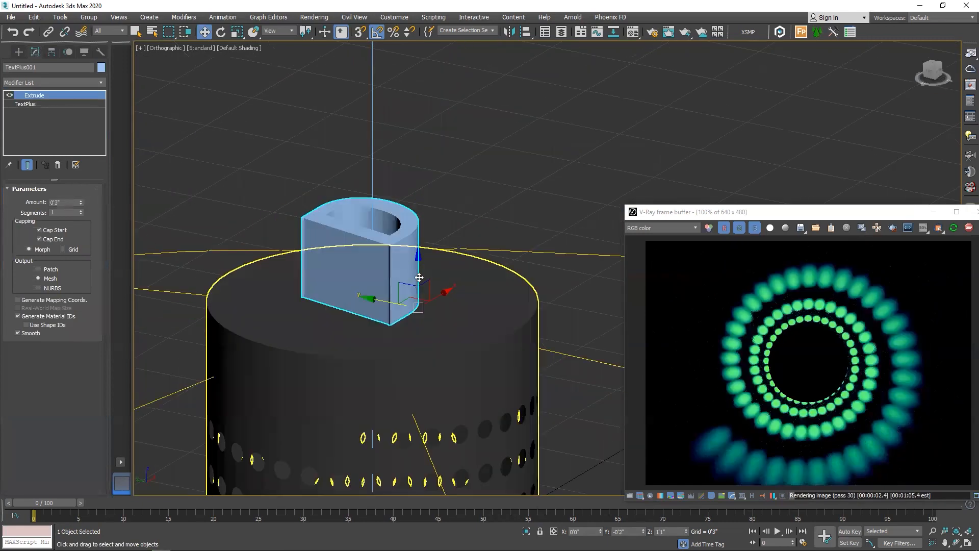
pyautogui.moveTo(419, 280); pyautogui.dragTo(455, 284)
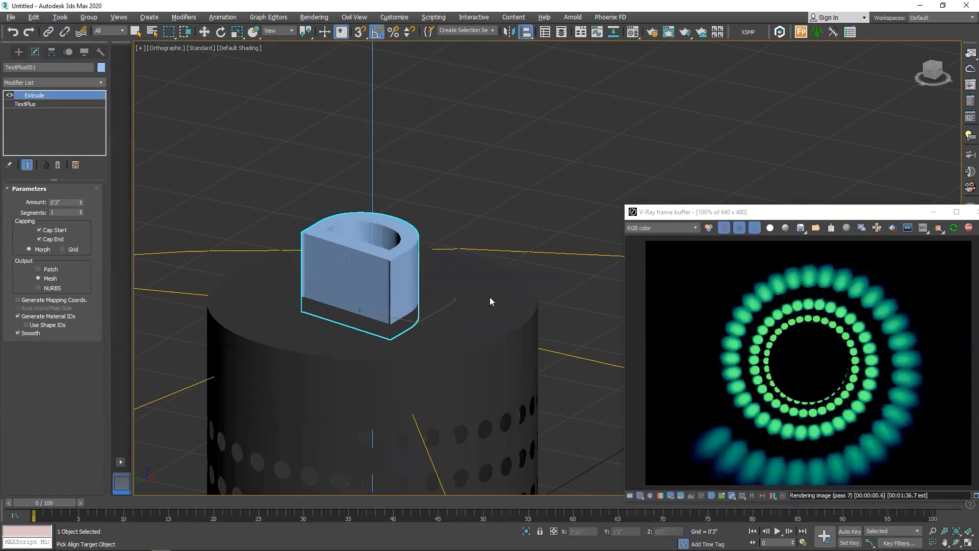
pyautogui.keyDown('alt'); pyautogui.moveTo(490, 298); pyautogui.dragTo(375, 262, button='middle'); pyautogui.keyUp('alt')
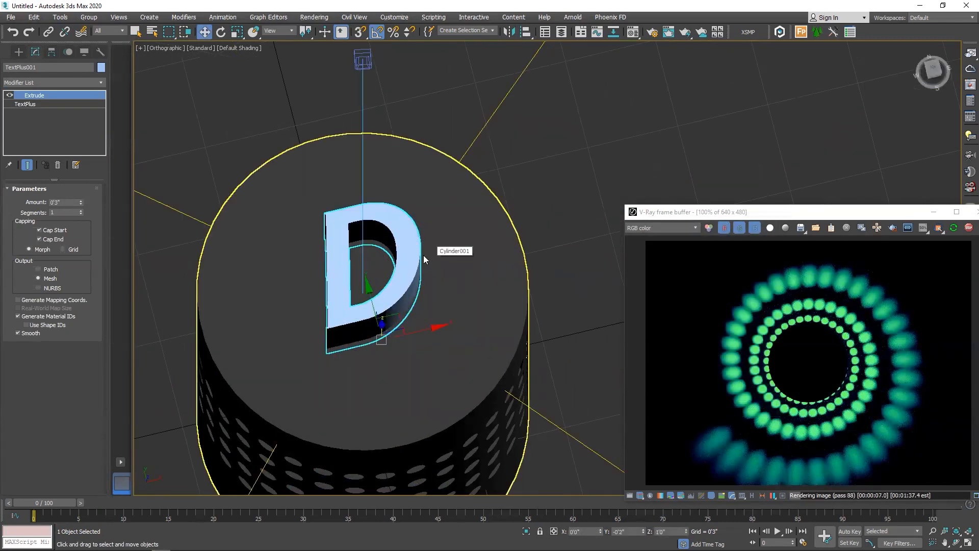
# Check the letter's centering on the cylinder from above in wireframe and convert the letter to an editable poly
pyautogui.press('t')
pyautogui.moveTo(462, 276); pyautogui.dragTo(365, 297, button='middle')
pyautogui.scroll(6, 364, 296)
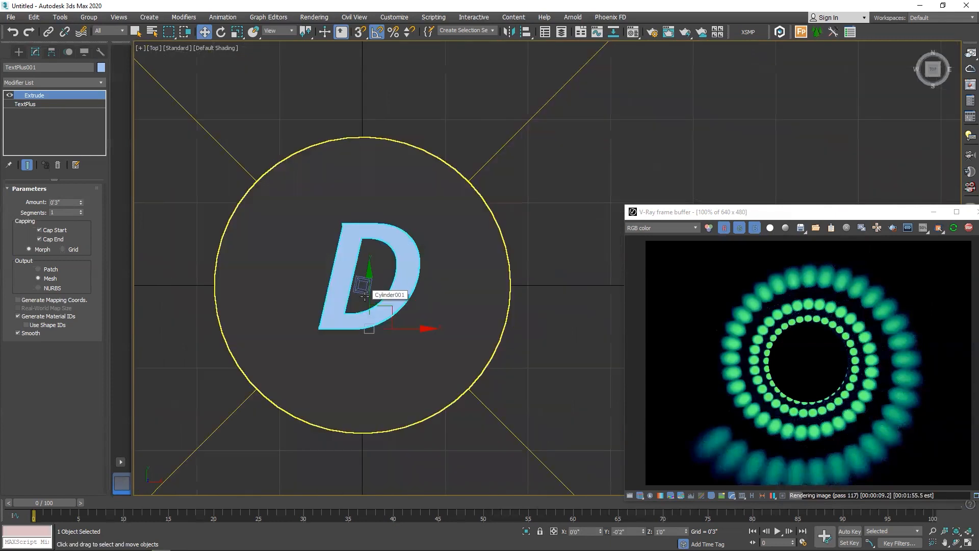
pyautogui.press('F3')
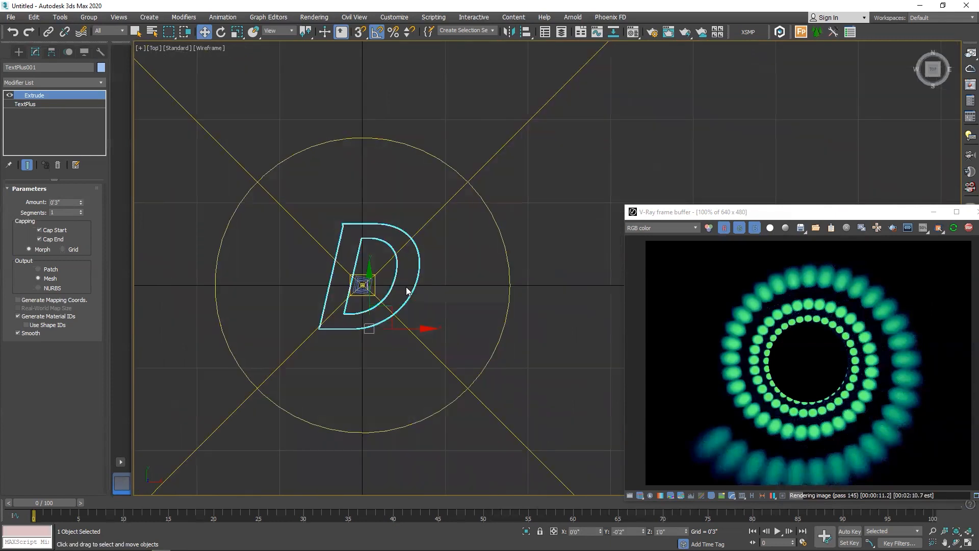
pyautogui.press('F3')
pyautogui.press('p')
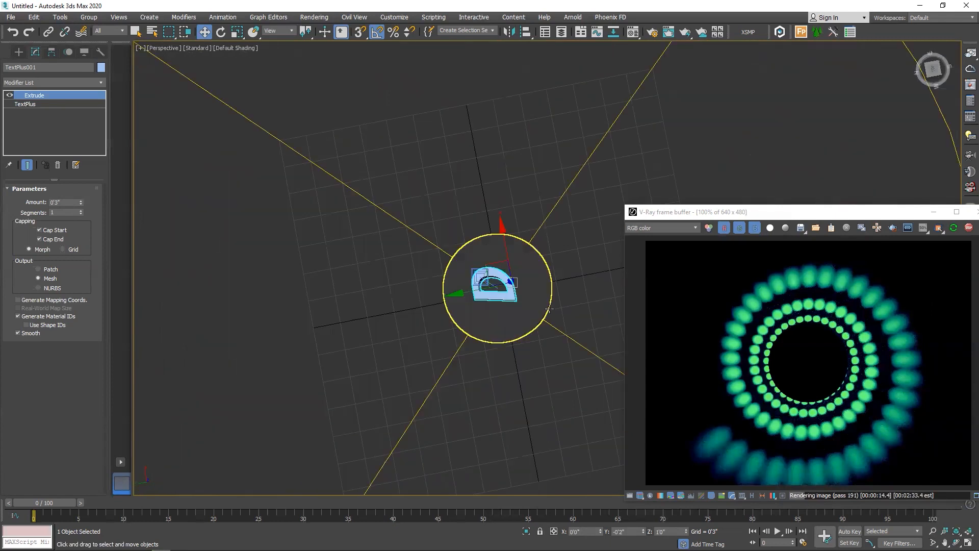
pyautogui.keyDown('alt'); pyautogui.moveTo(526, 329); pyautogui.dragTo(539, 285, button='middle'); pyautogui.keyUp('alt')
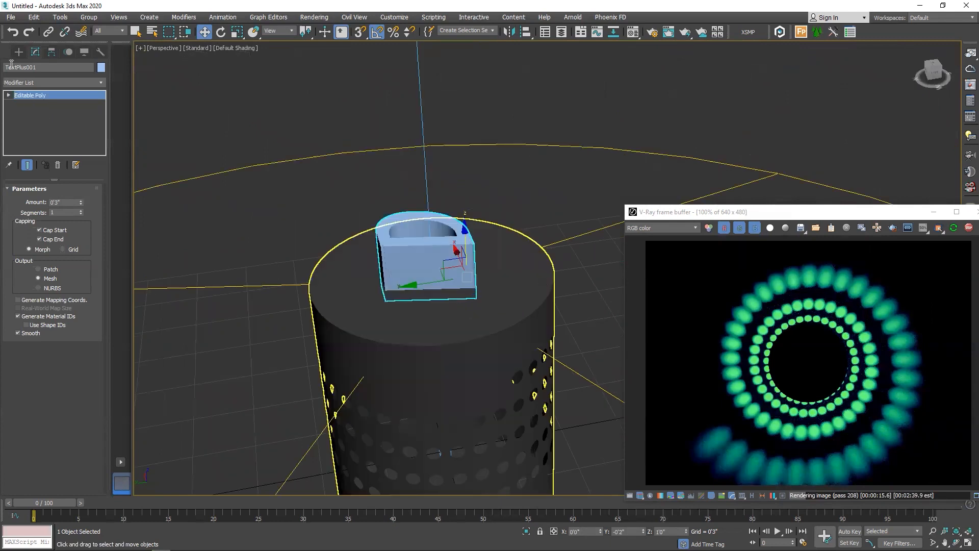
# Subtract the D from the cylinder using ProBoolean with Imprint enabled, and display the edged faces
pyautogui.click(19, 52)
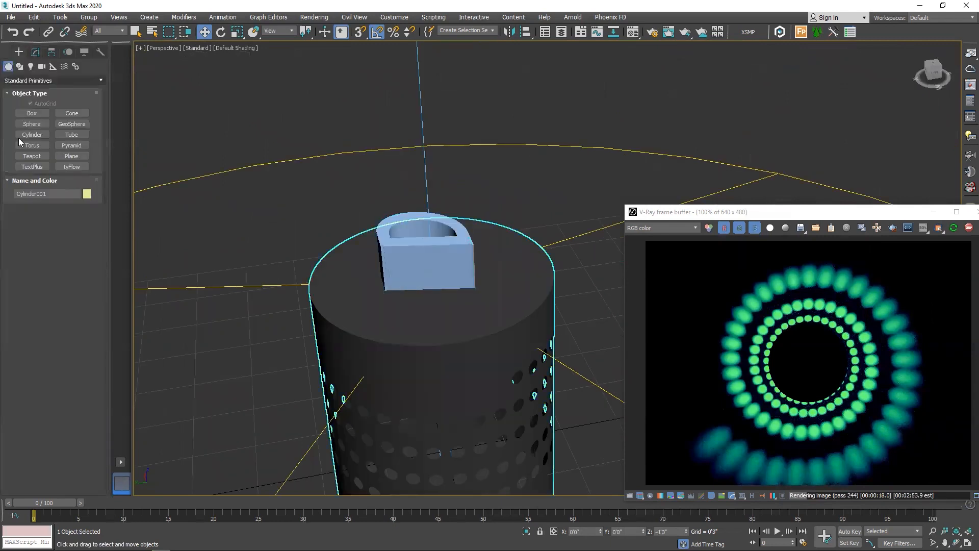
pyautogui.click(31, 80)
pyautogui.click(24, 109)
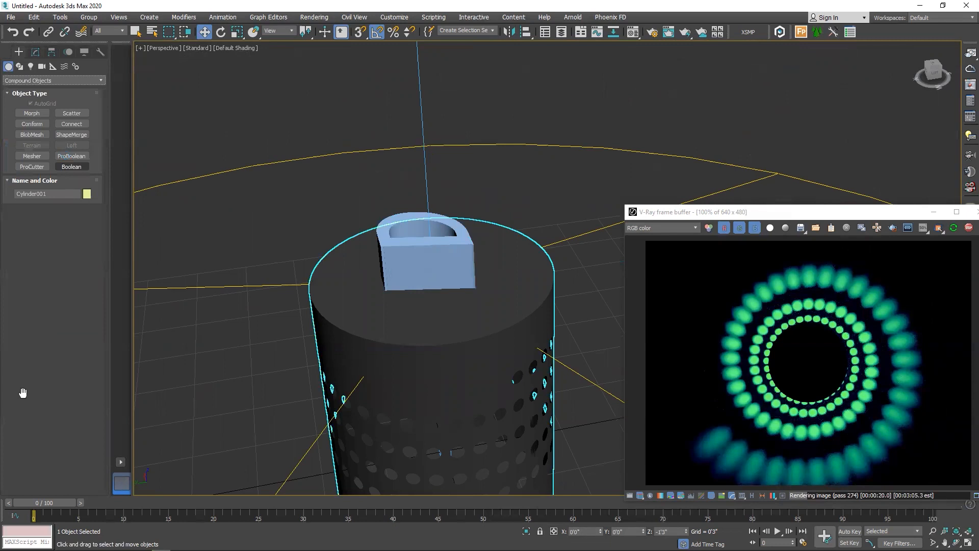
pyautogui.click(71, 156)
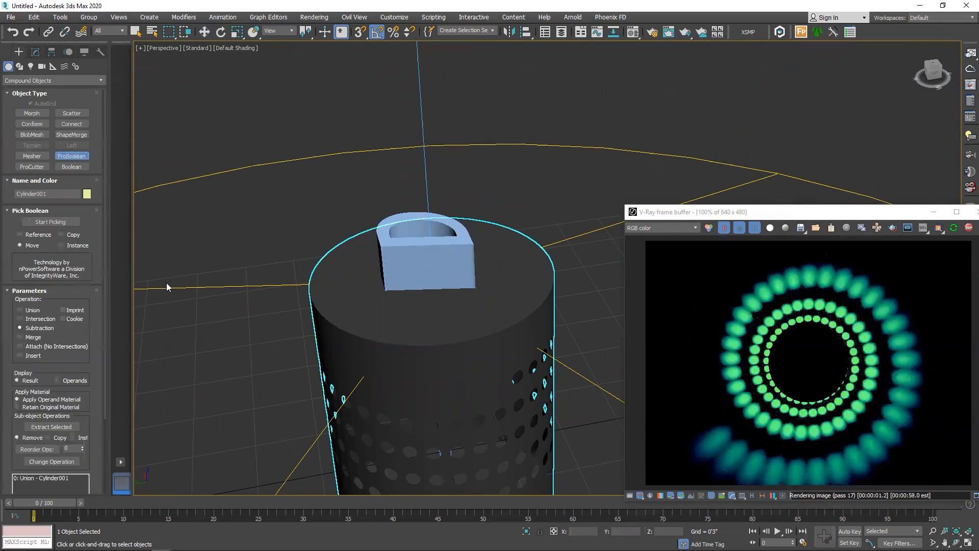
pyautogui.click(49, 222)
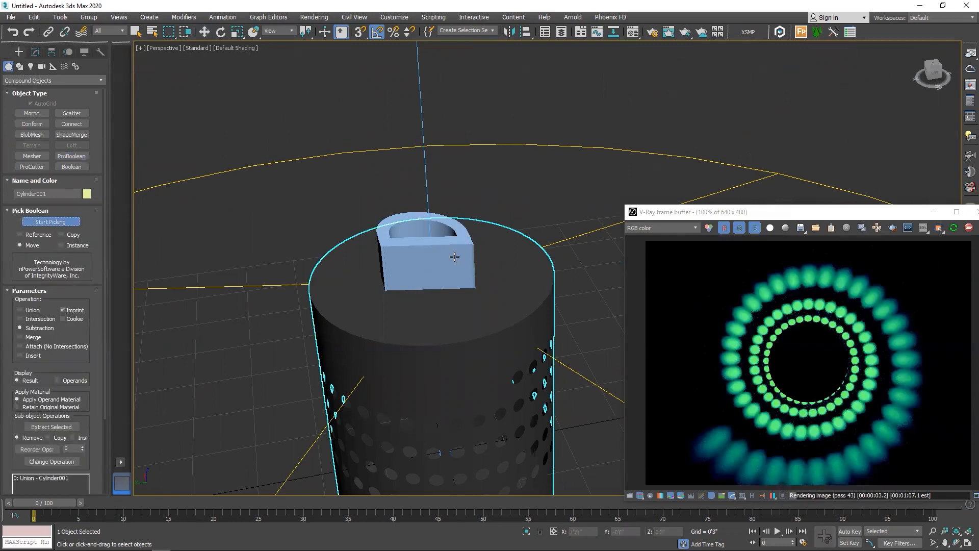
pyautogui.click(441, 258)
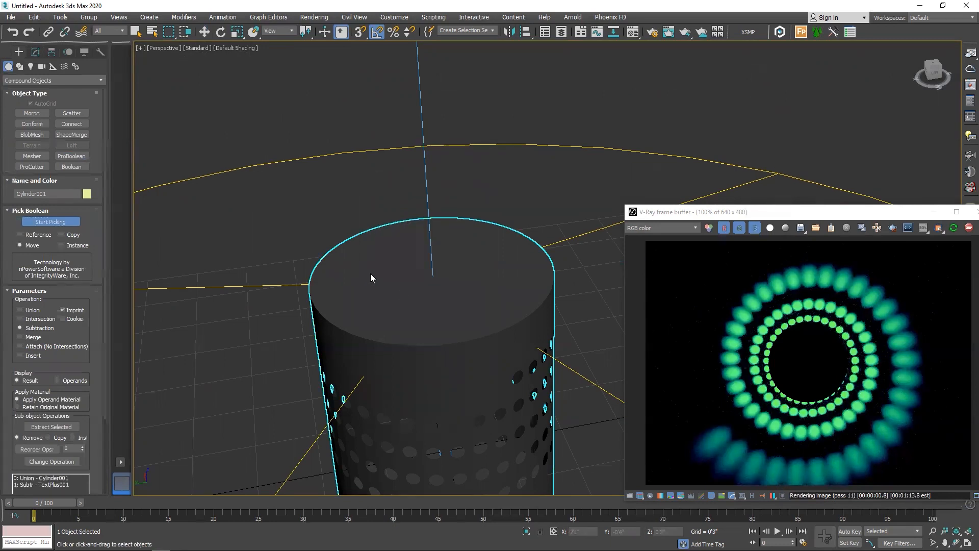
pyautogui.press('F4')
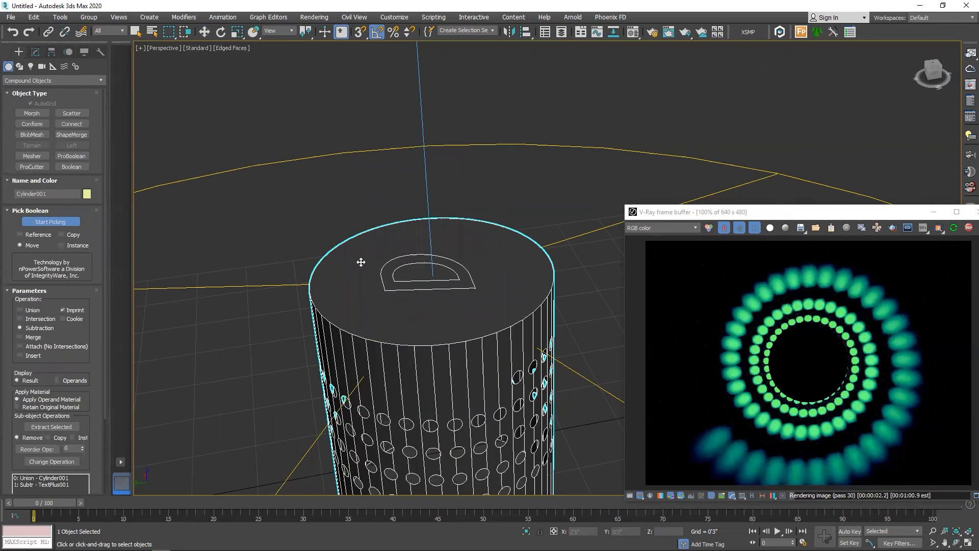
# Convert the cylinder to an editable poly and delete the D-shaped polygon on its top face
pyautogui.press('w')
pyautogui.rightClick(434, 376)
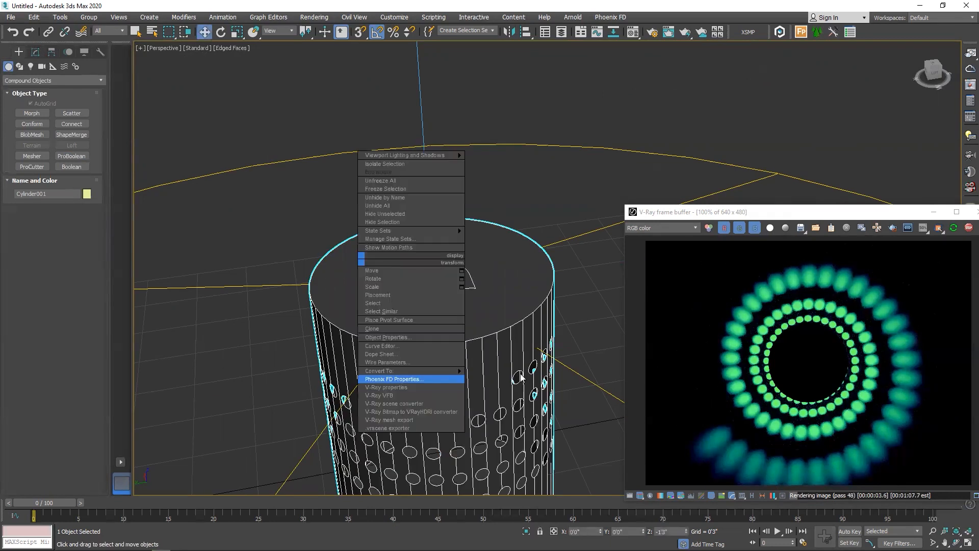
pyautogui.click(501, 379)
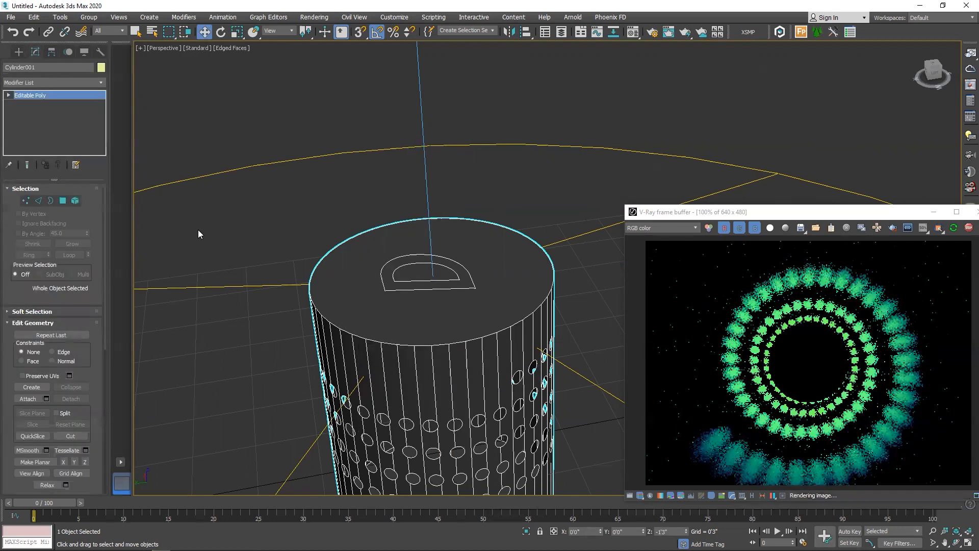
pyautogui.press('4')
pyautogui.click(468, 278)
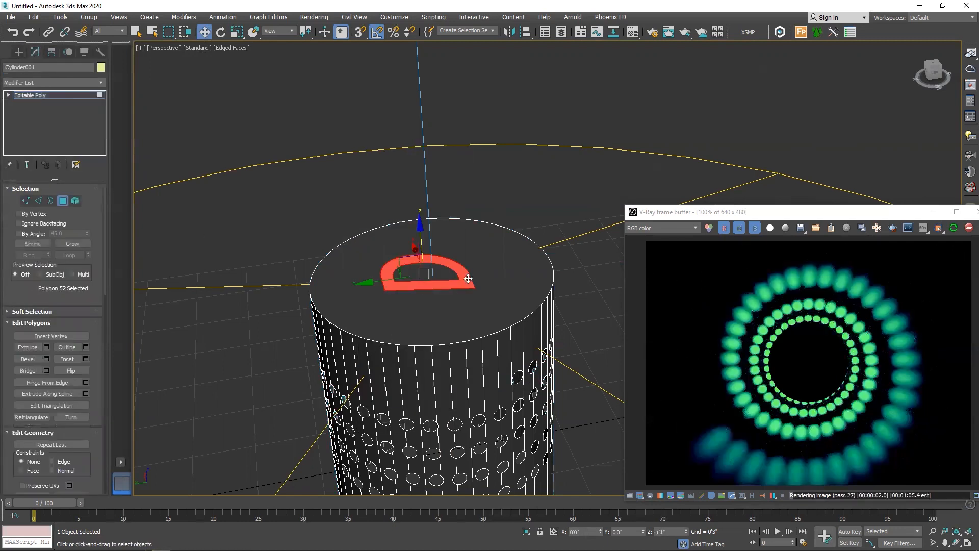
pyautogui.press('Delete')
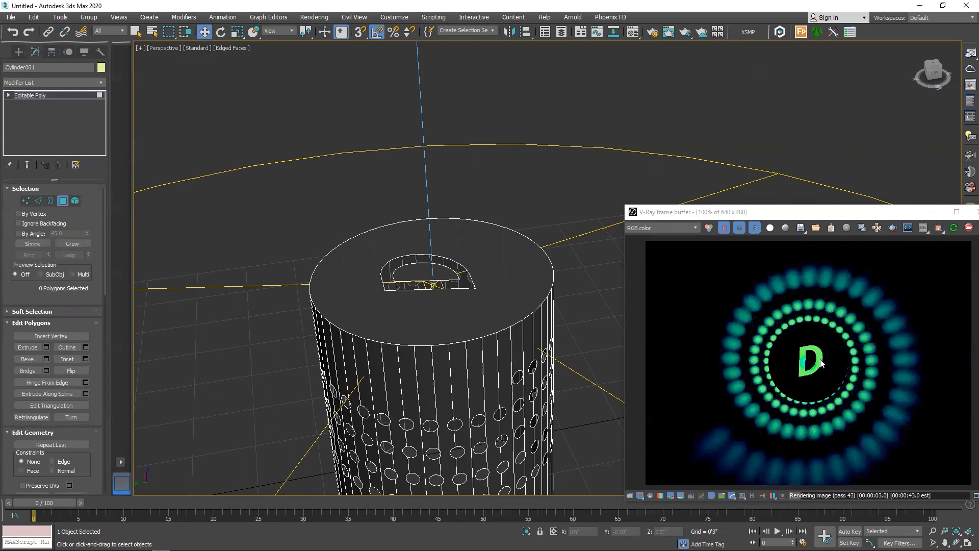
# Examine the D in the interactive render up close and set the render output size to 480 x 480
pyautogui.scroll(3, 803, 331)
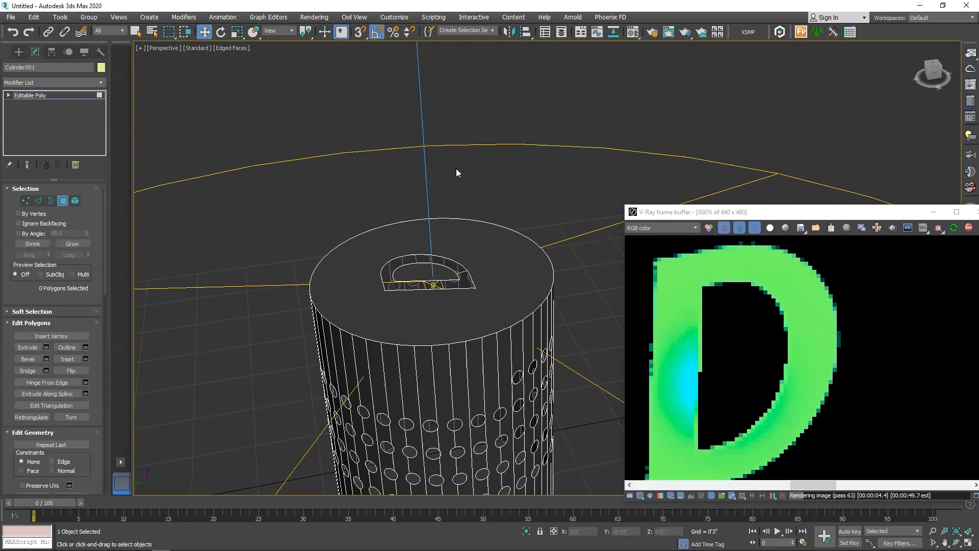
pyautogui.scroll(-2, 456, 170)
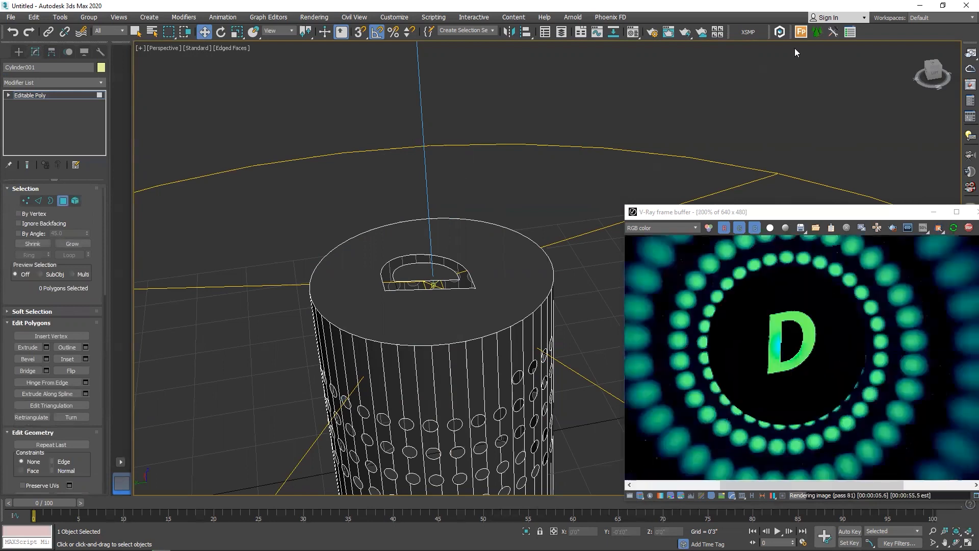
pyautogui.click(649, 34)
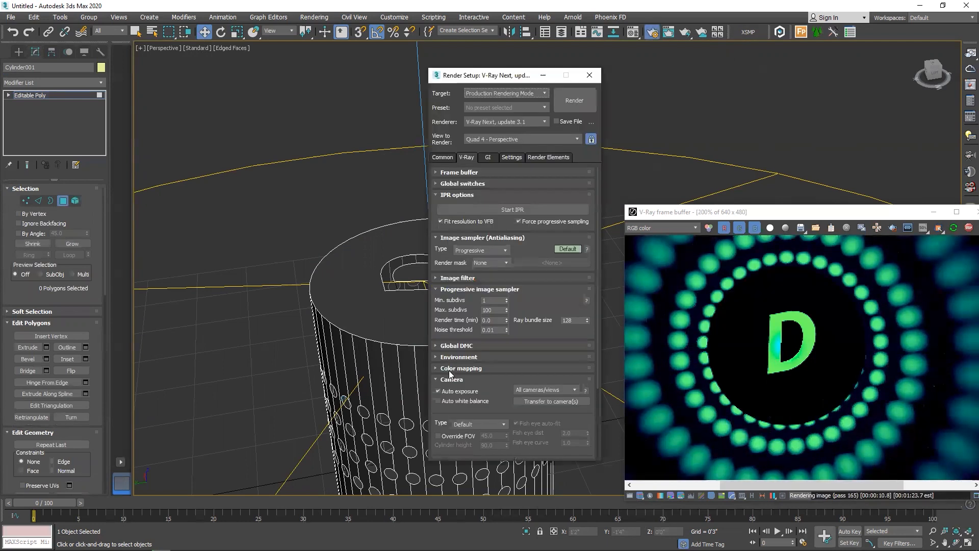
pyautogui.click(442, 158)
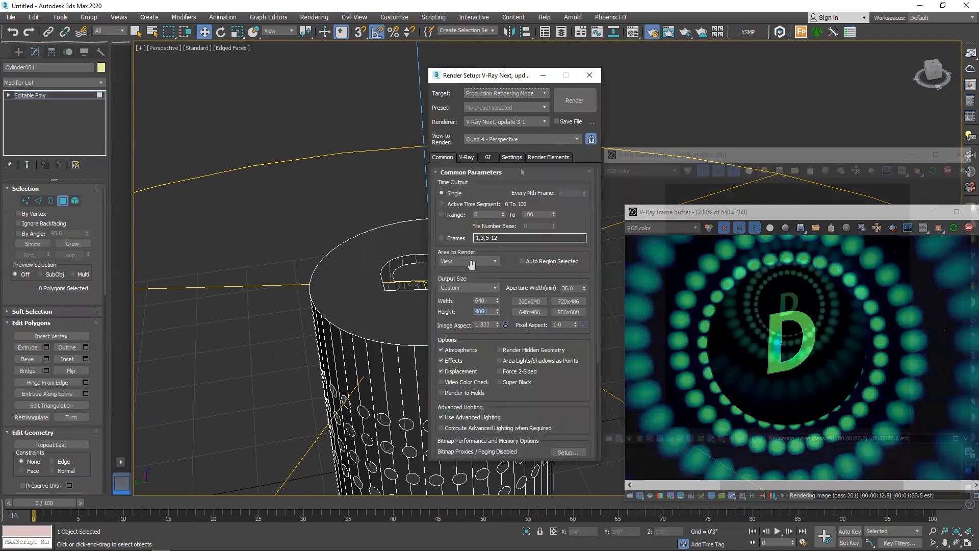
# Add a VRayDenoiser render element and set its denoising engine to NVIDIA AI denoiser
pyautogui.click(548, 157)
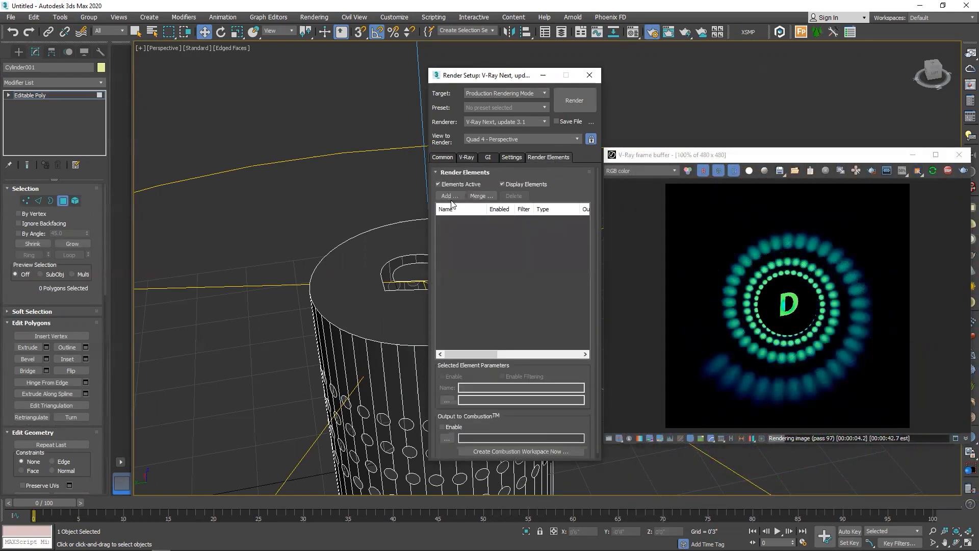
pyautogui.click(449, 195)
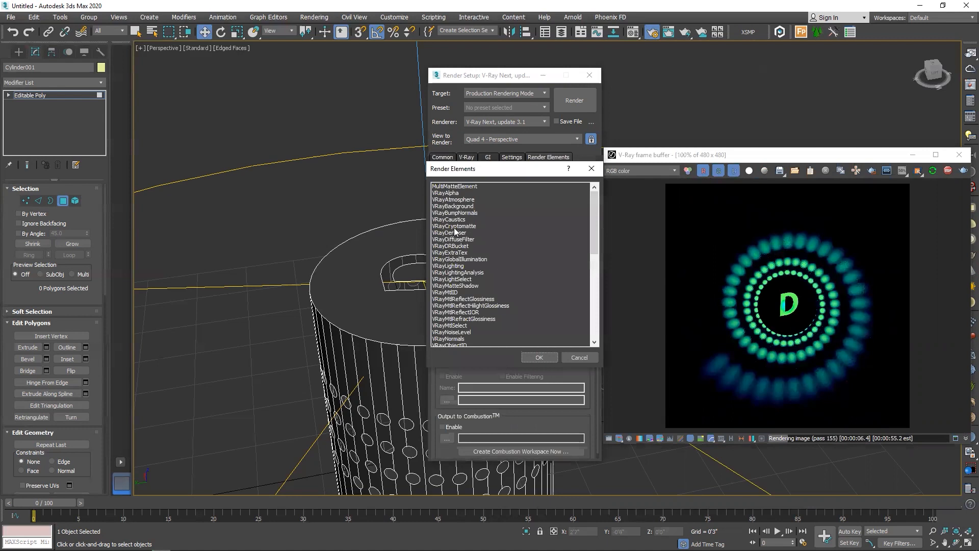
pyautogui.doubleClick(491, 234)
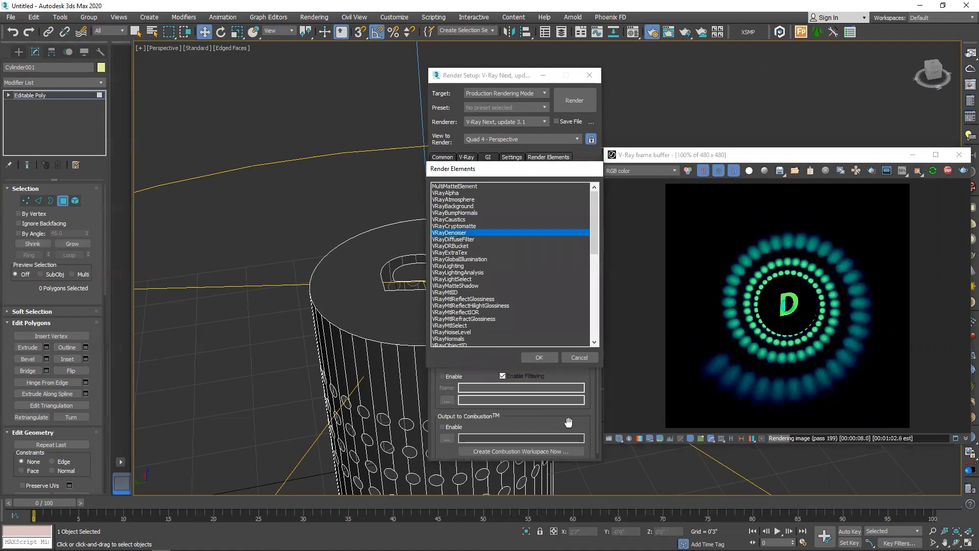
pyautogui.scroll(-3, 453, 394)
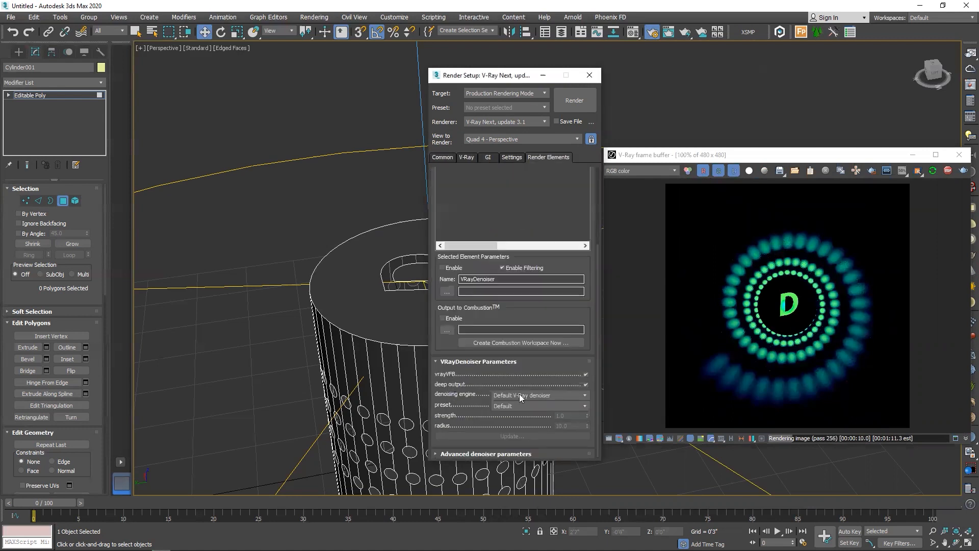
pyautogui.click(519, 395)
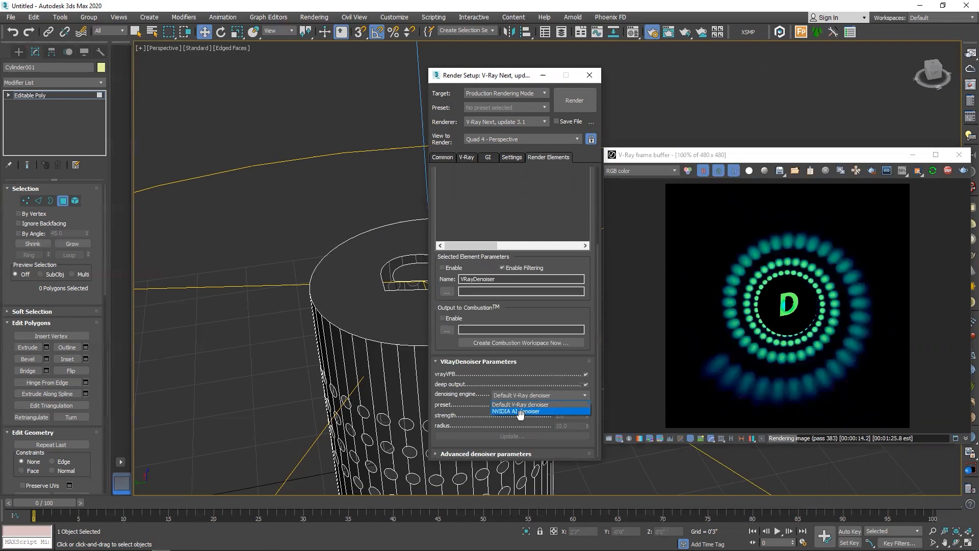
pyautogui.click(528, 411)
# Render the VRayCam001 view at 2160 x 2160 and adjust the Hue / Saturation correction of the image
pyautogui.click(576, 104)
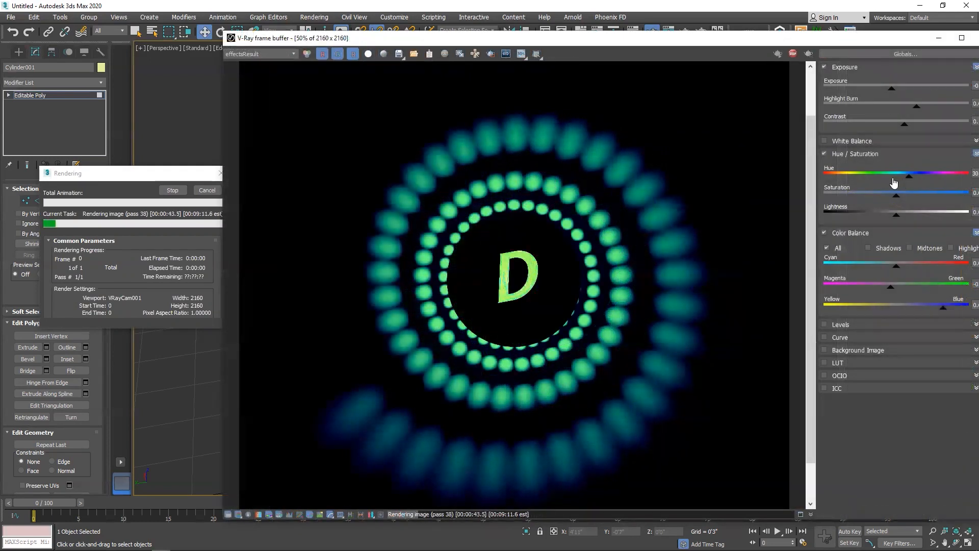
pyautogui.moveTo(881, 183); pyautogui.dragTo(936, 186)
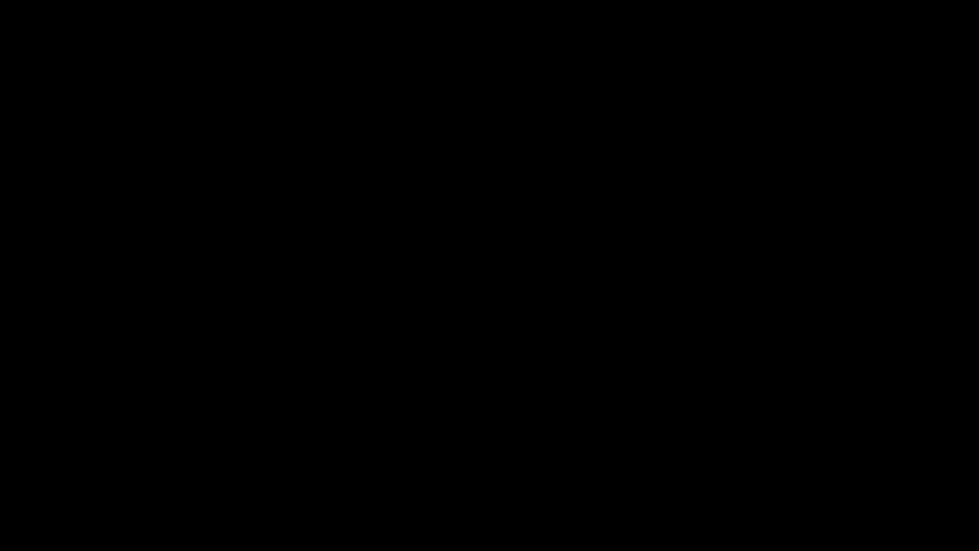